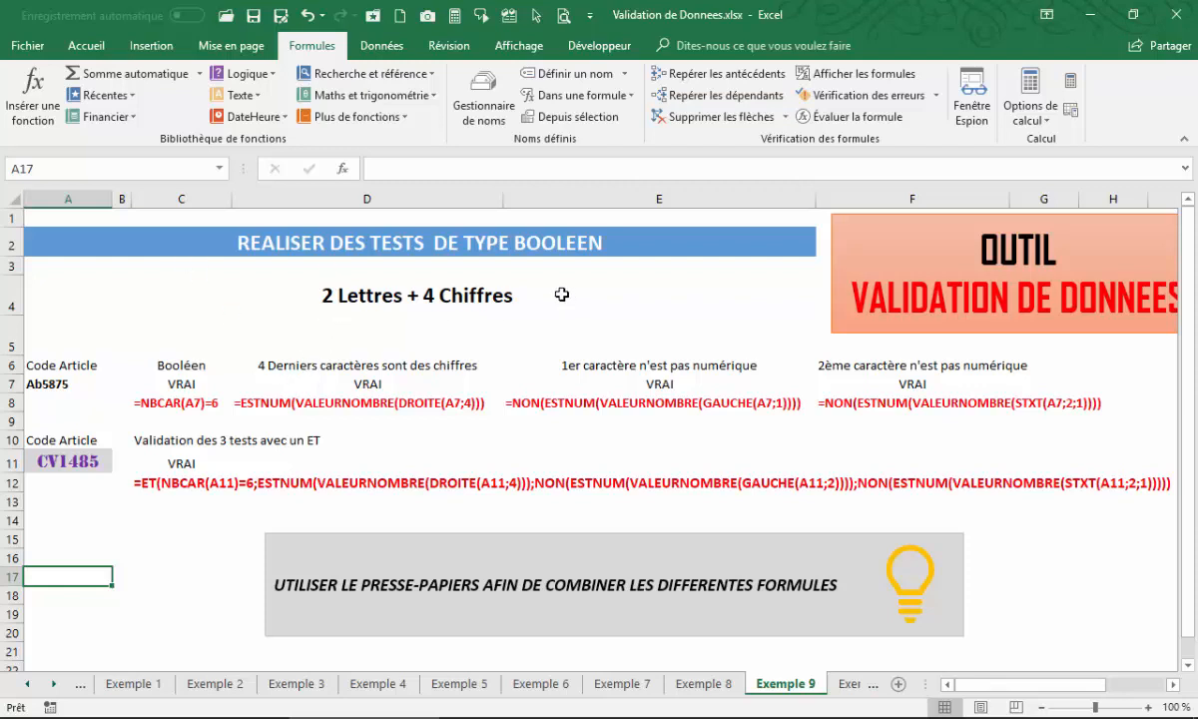
# Step: Shorten the article code in A7 to Ab587 to test the length and digit checks
pyautogui.click(55, 457)
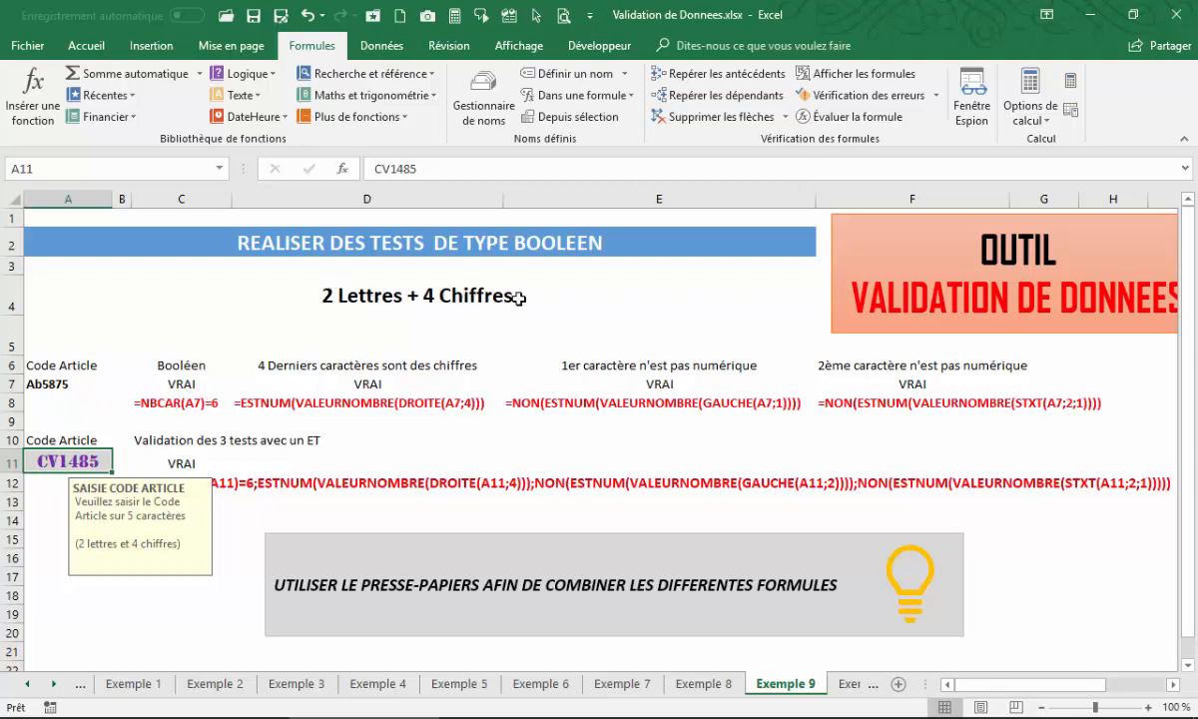
pyautogui.click(48, 383)
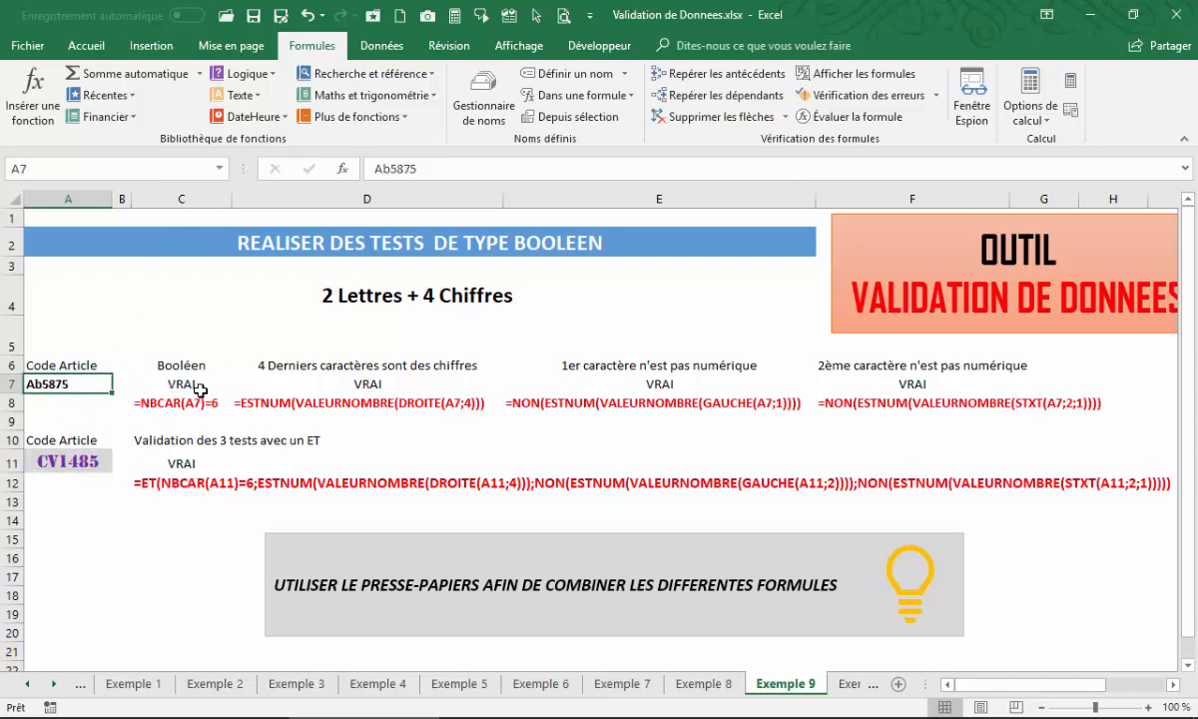
pyautogui.click(55, 460)
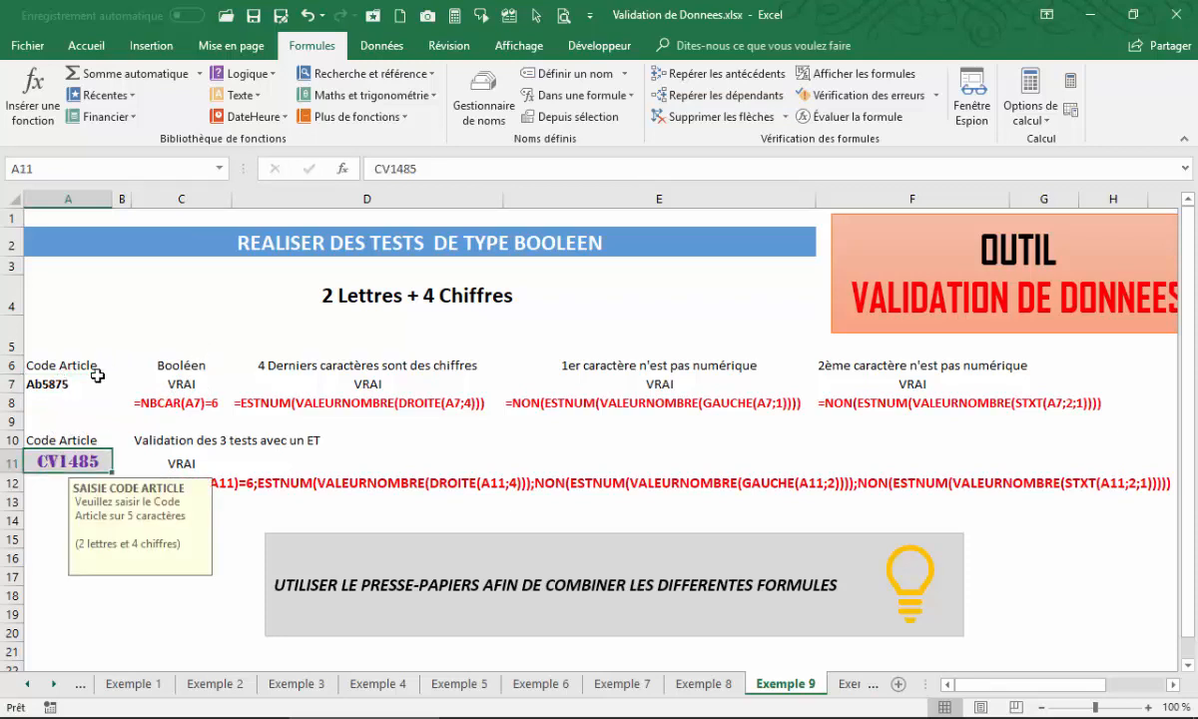
pyautogui.click(50, 384)
pyautogui.click(443, 168)
pyautogui.press('BackSpace')
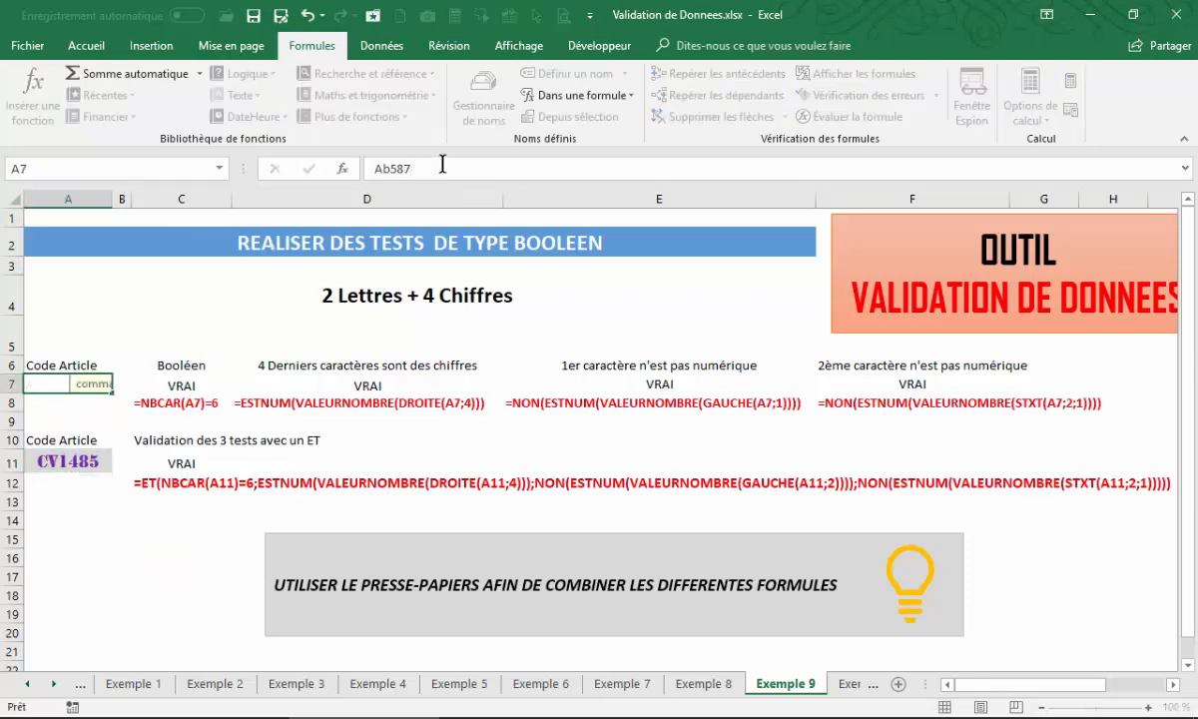
pyautogui.press('Return')
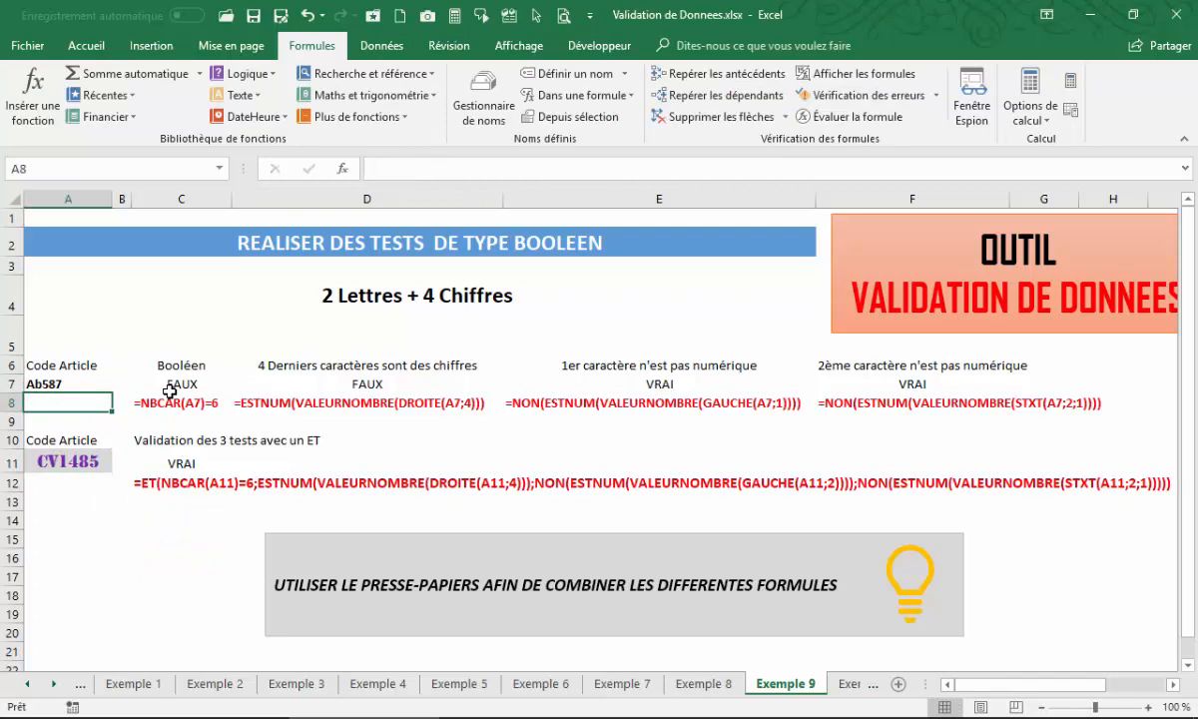
# Step: Set the article code in A7 to Ab5870
pyautogui.click(62, 384)
pyautogui.click(435, 159)
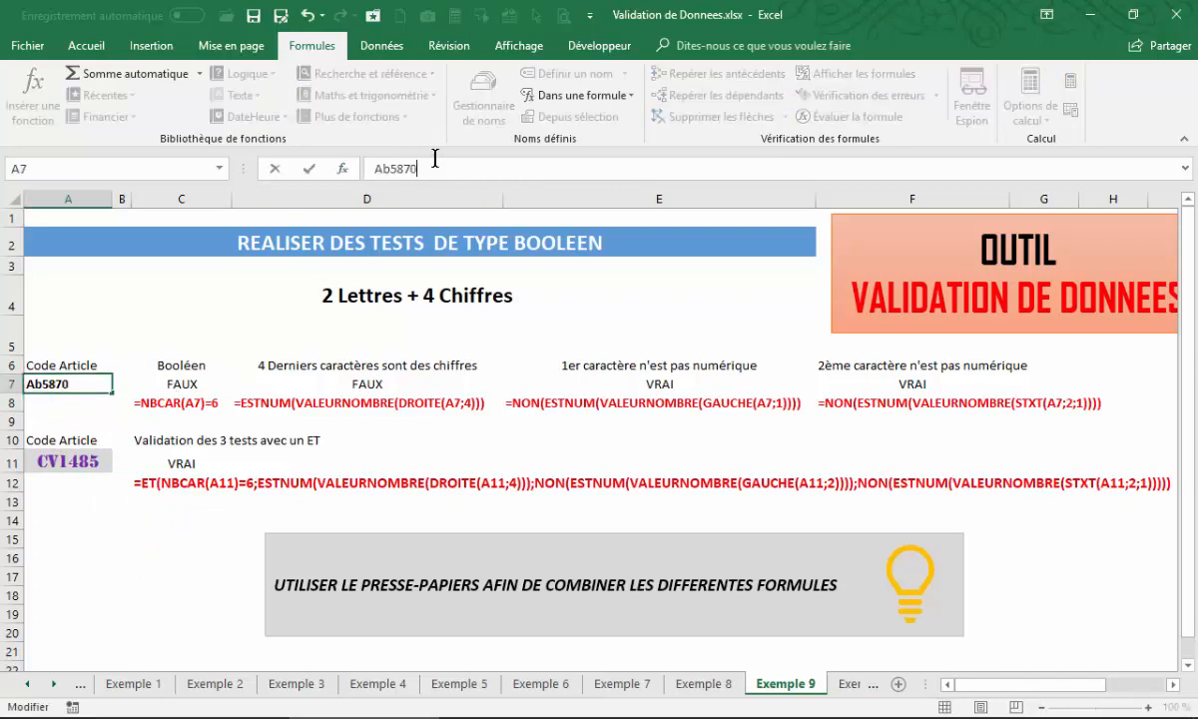
pyautogui.press('Return')
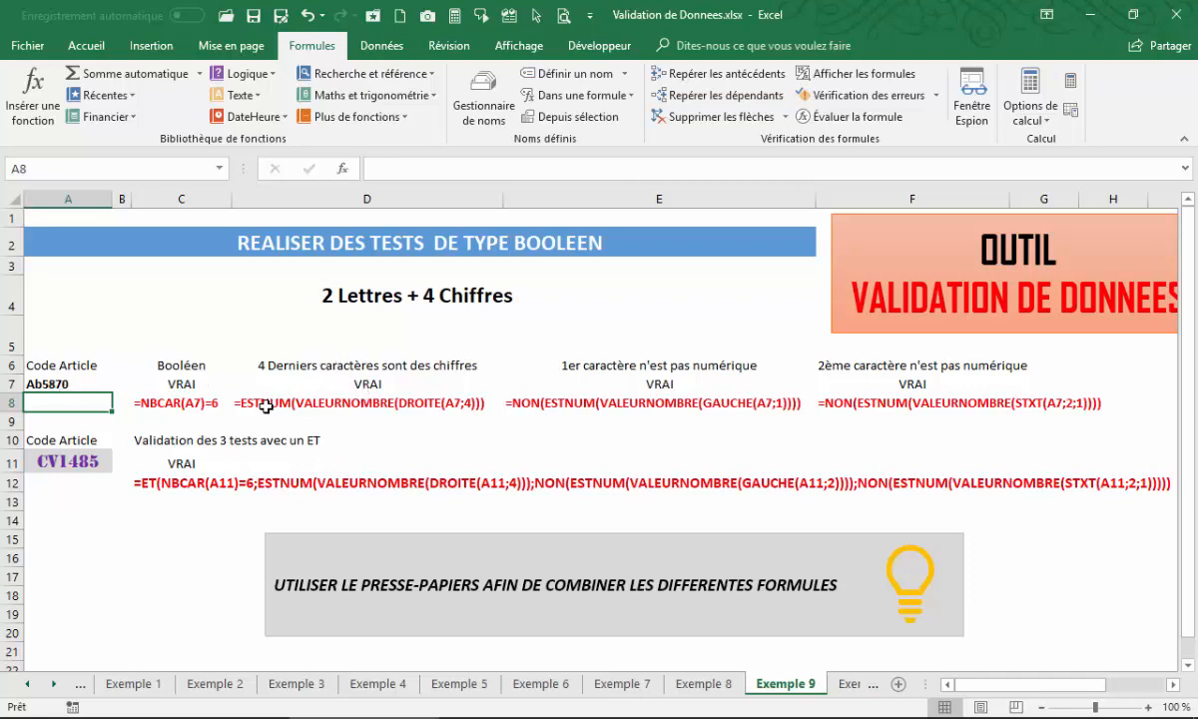
# Step: Examine the test formulas in D7, E7 and F7 along with their formula texts in row 8
pyautogui.click(358, 383)
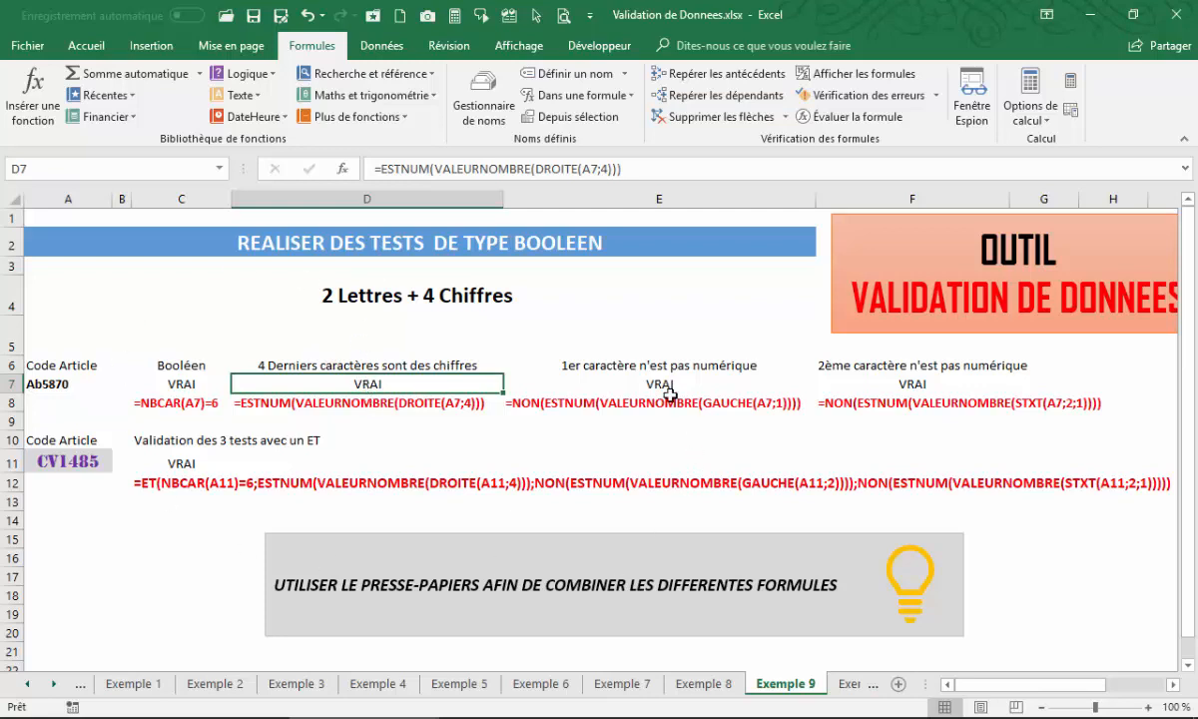
pyautogui.click(629, 378)
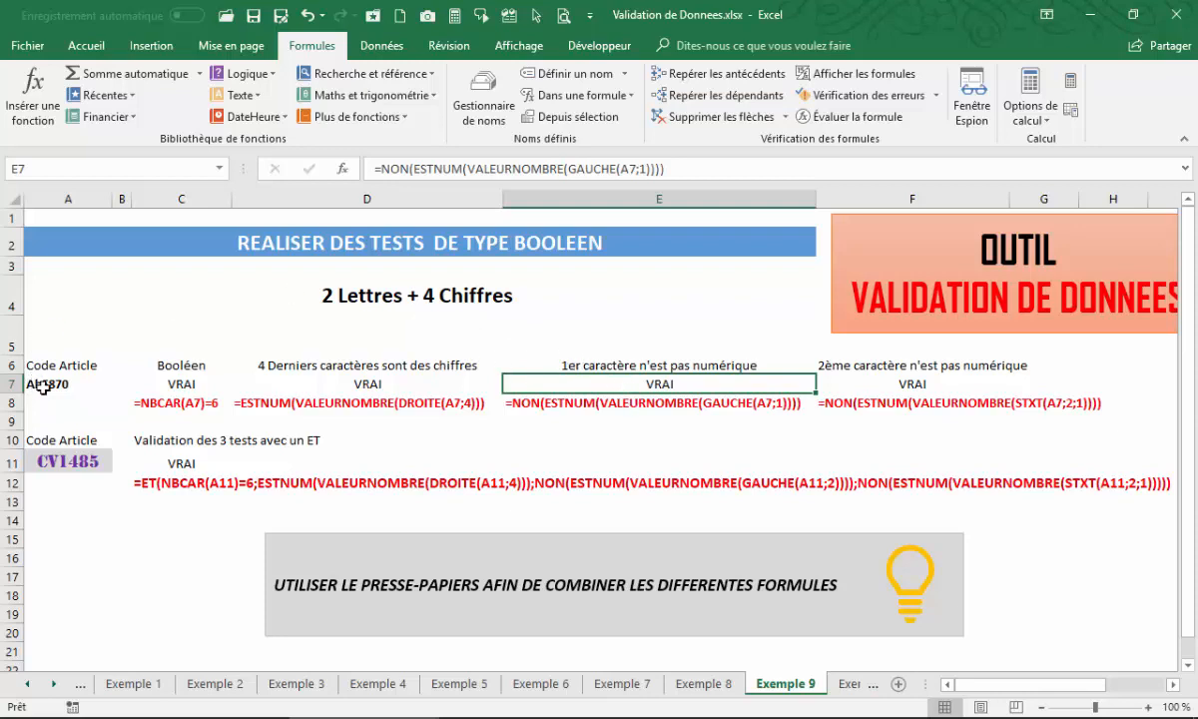
pyautogui.click(917, 384)
pyautogui.click(600, 381)
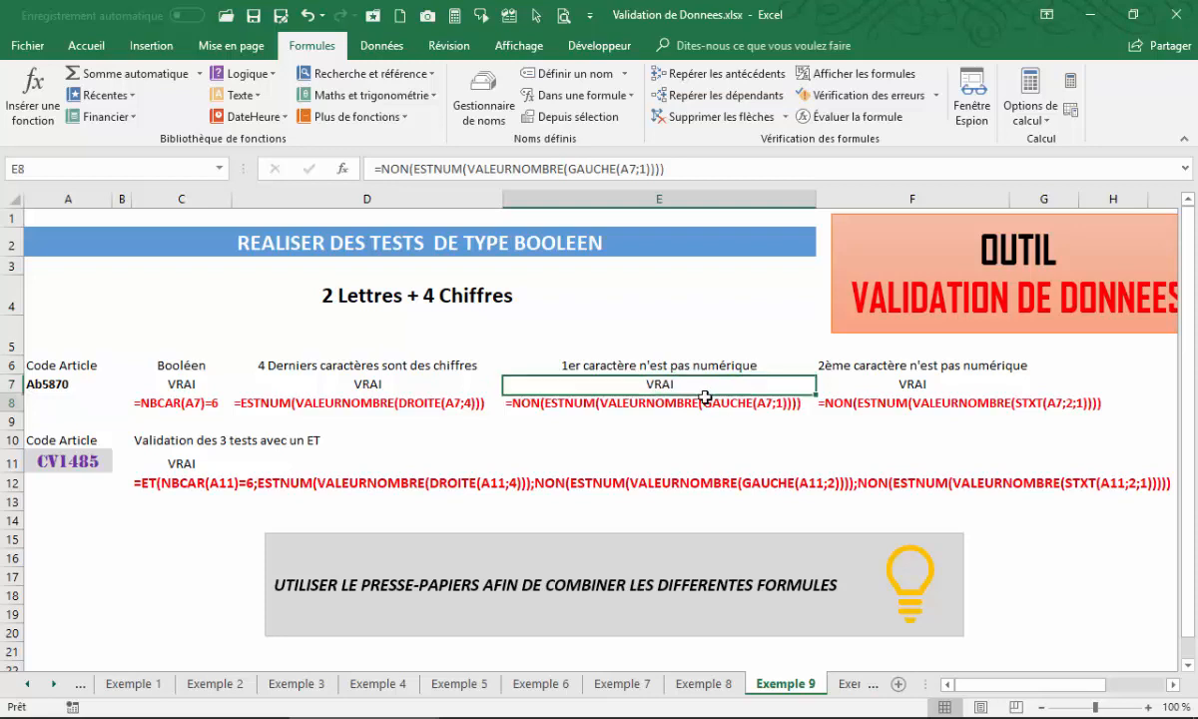
pyautogui.click(631, 401)
pyautogui.click(679, 382)
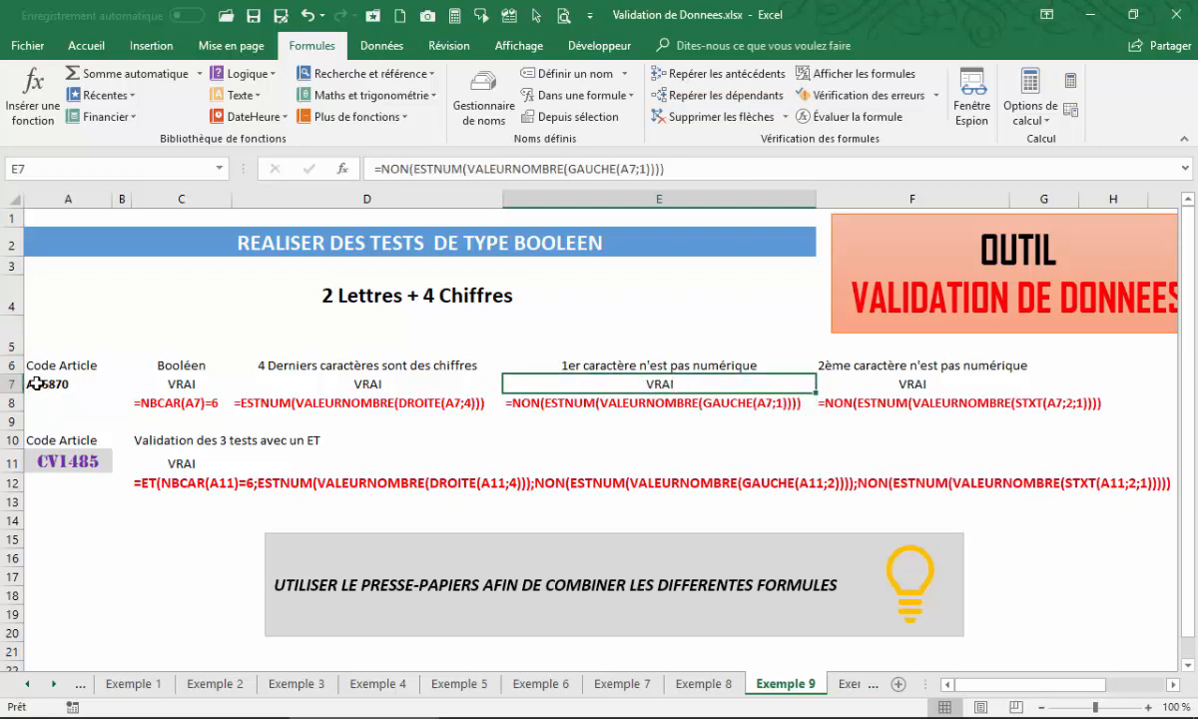
pyautogui.click(639, 401)
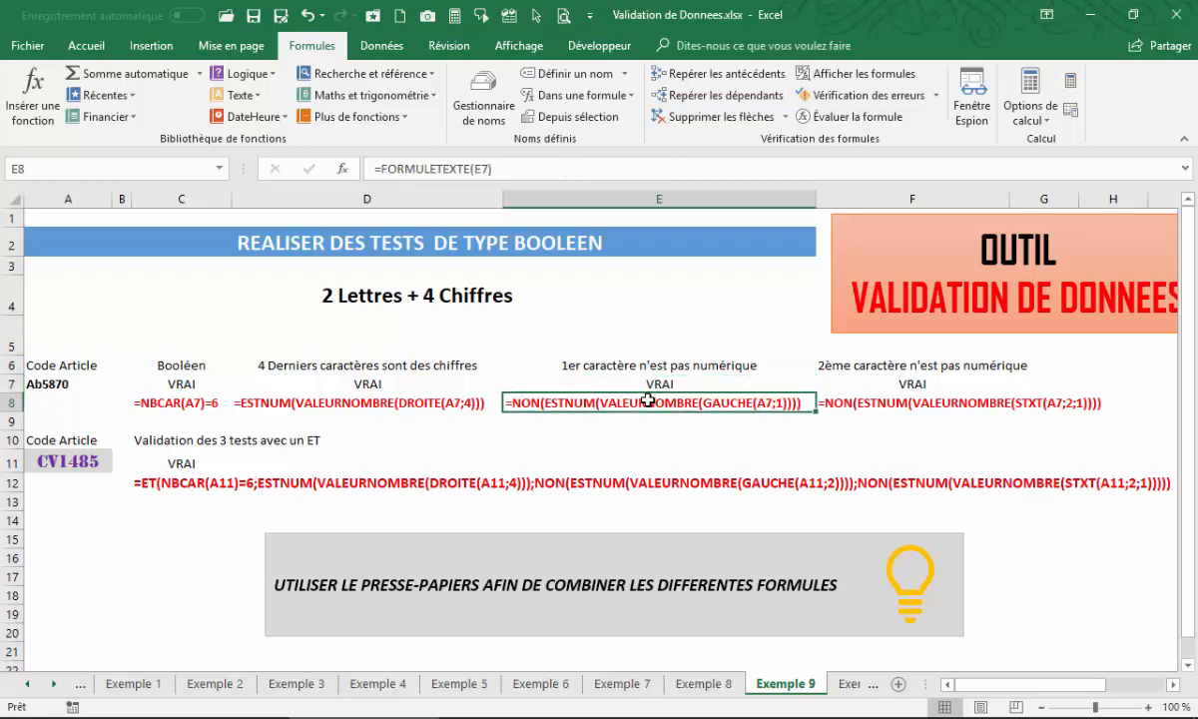
pyautogui.click(657, 382)
pyautogui.click(655, 407)
pyautogui.click(650, 382)
pyautogui.click(647, 406)
pyautogui.click(915, 408)
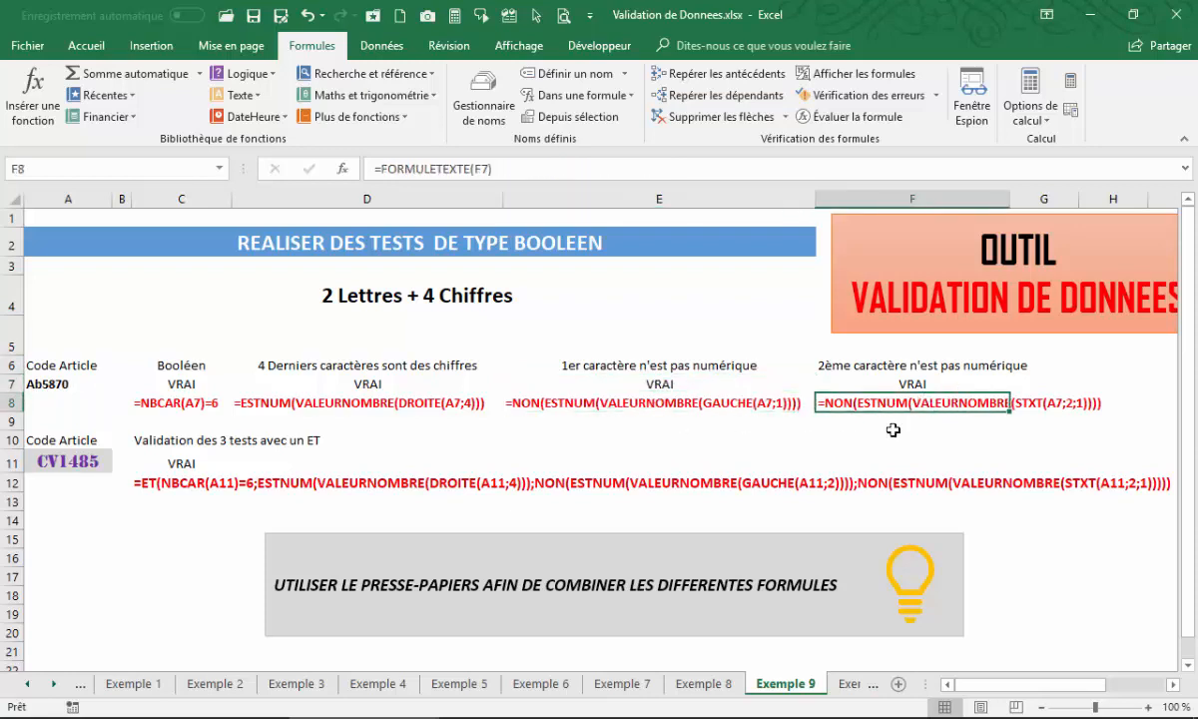
pyautogui.click(910, 380)
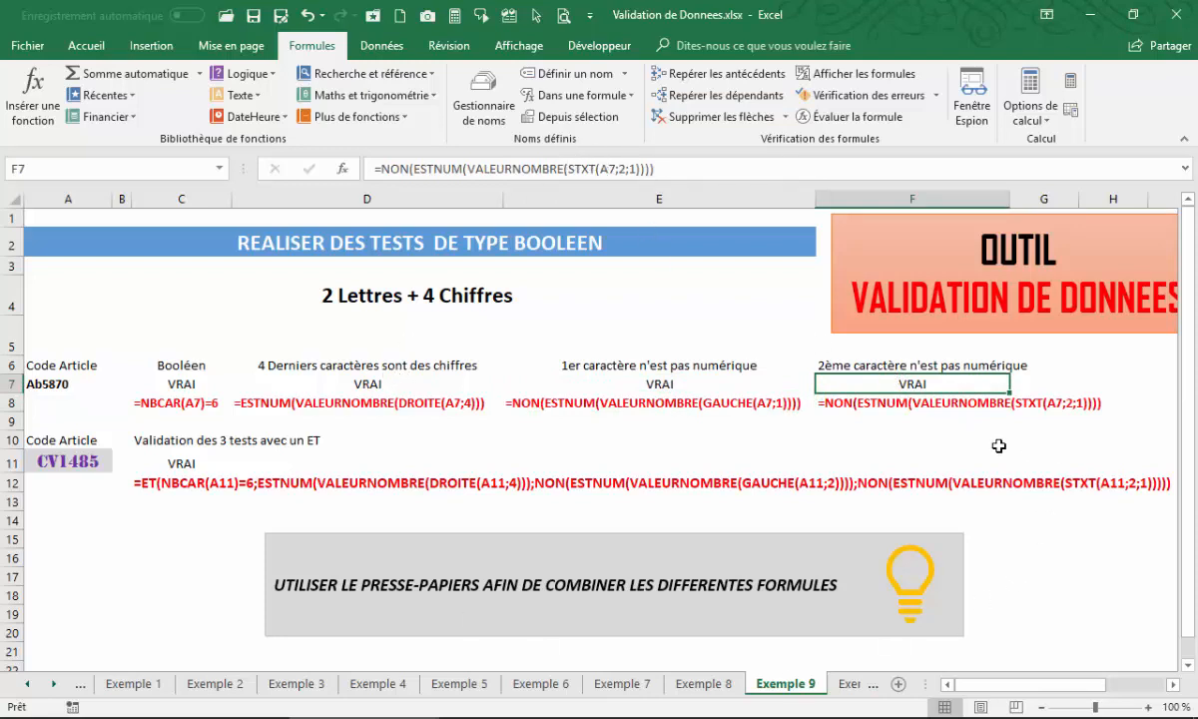
# Step: Make row 9 taller and start an STXT formula in F9 with A7 as its text argument
pyautogui.click(900, 434)
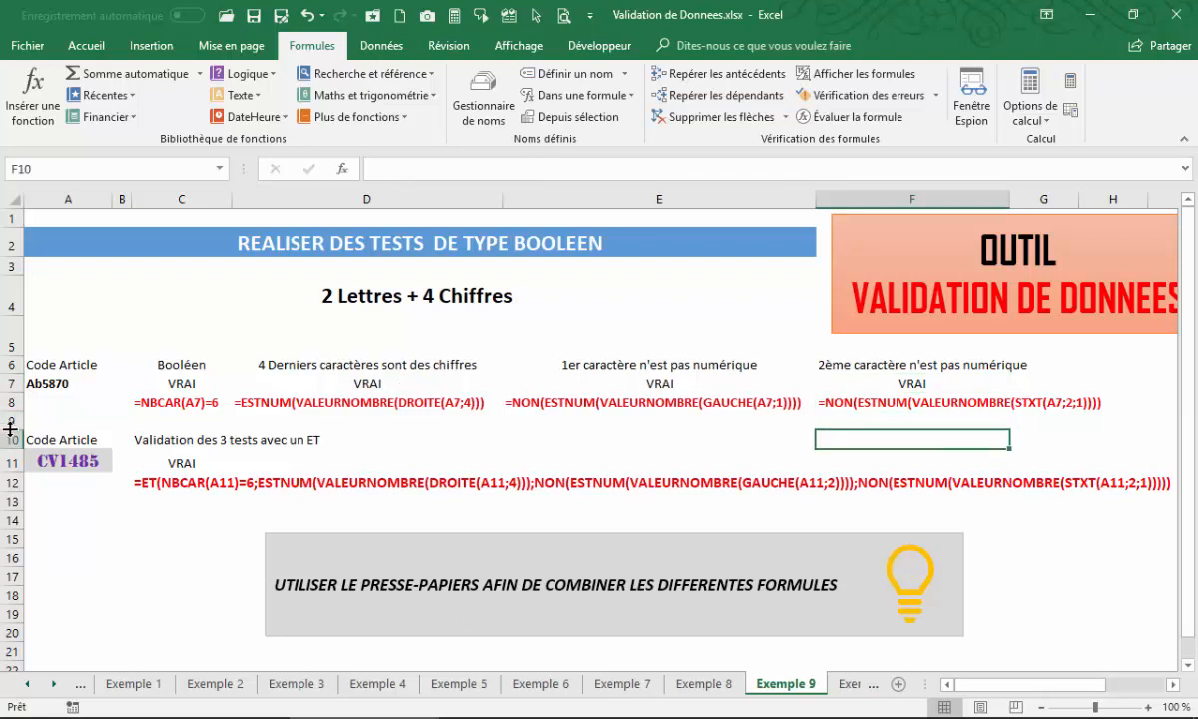
pyautogui.moveTo(3, 421); pyautogui.dragTo(3, 432)
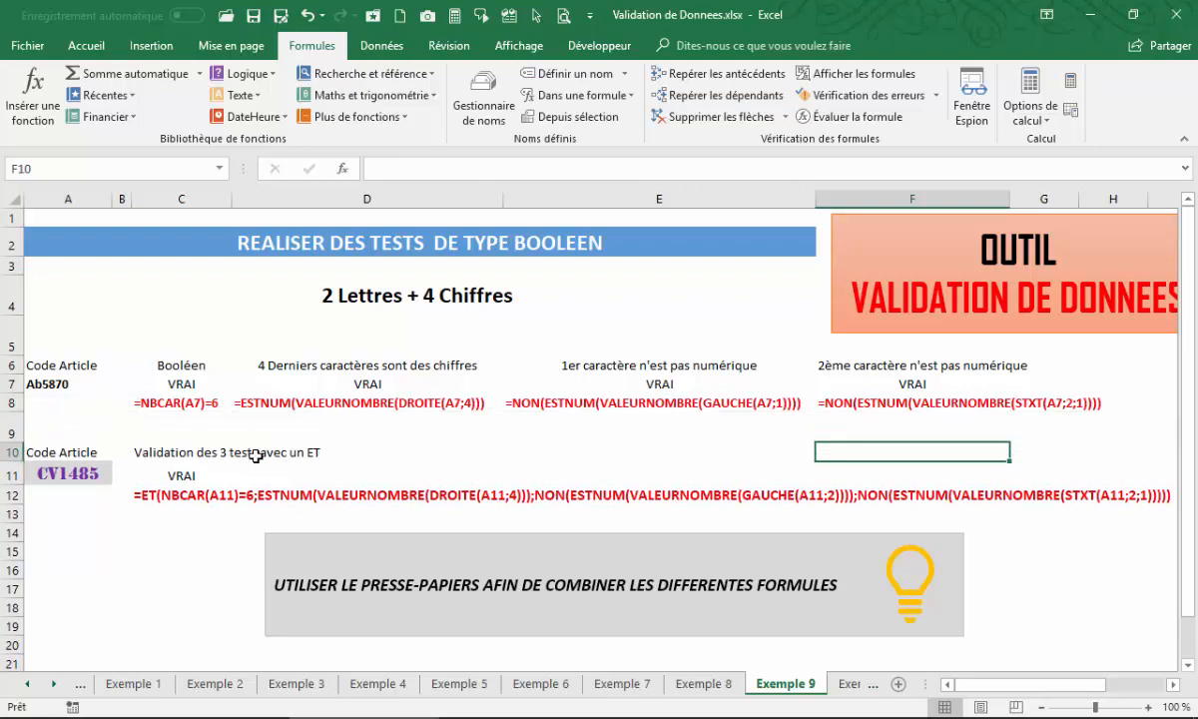
pyautogui.click(904, 433)
pyautogui.write('=stxt')
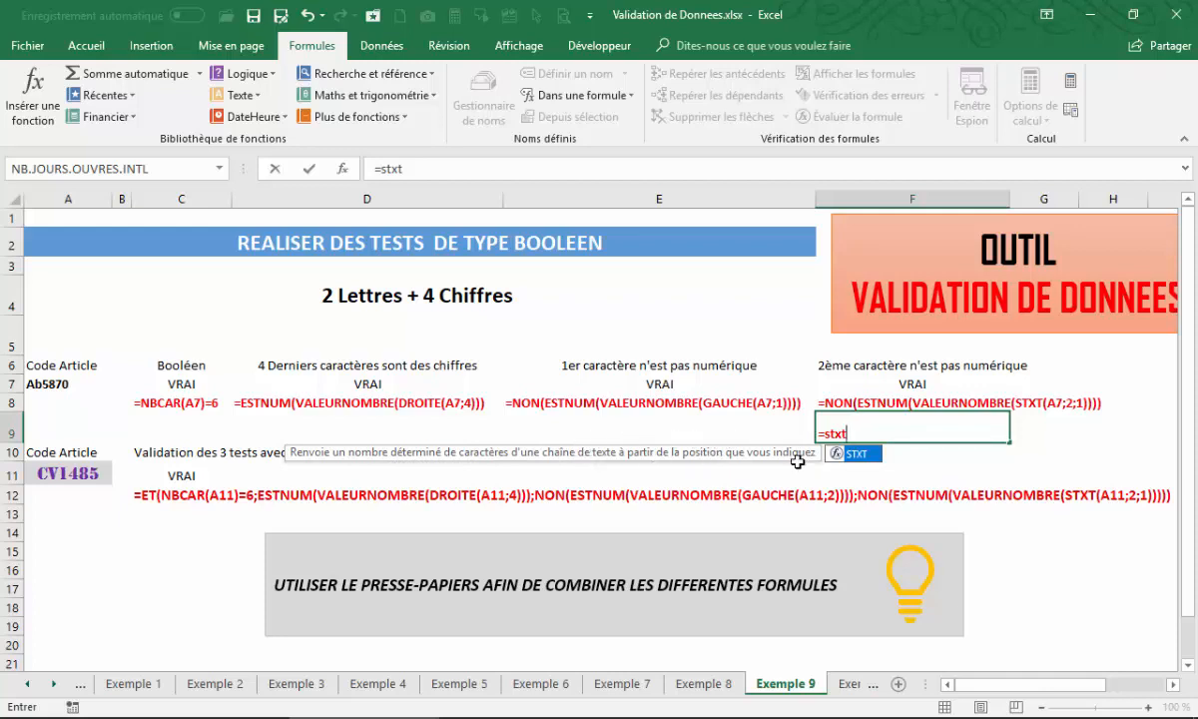
pyautogui.write('(')
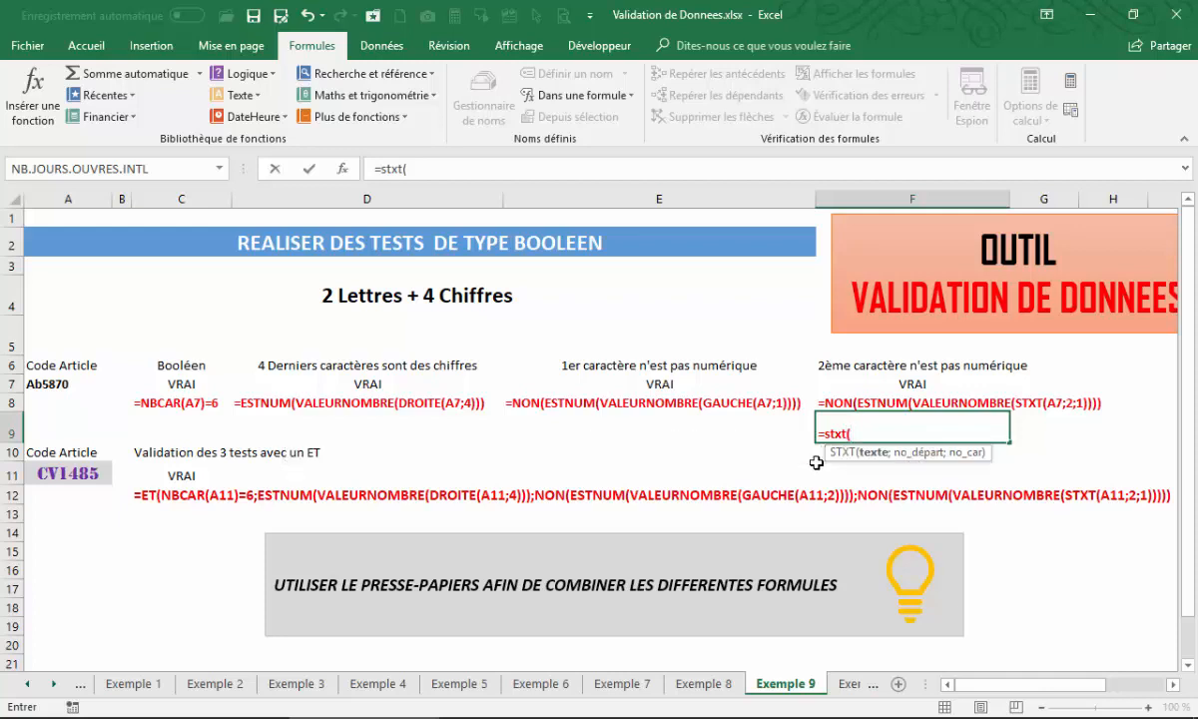
pyautogui.click(50, 380)
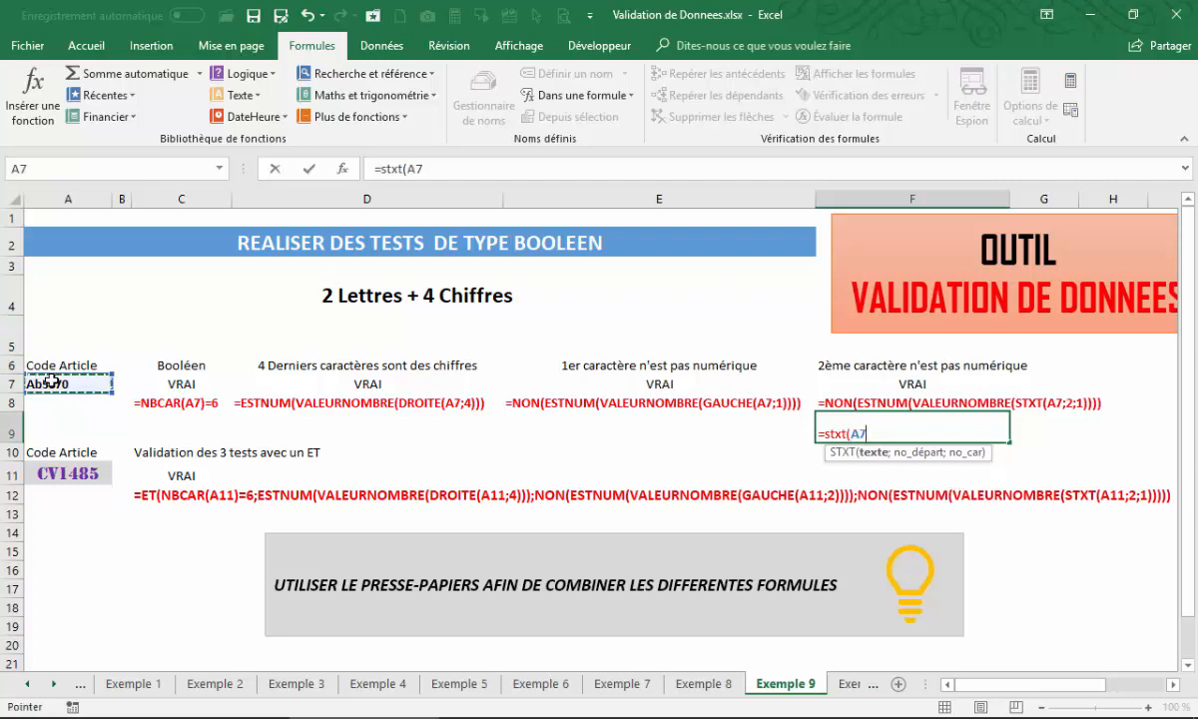
pyautogui.write(';')
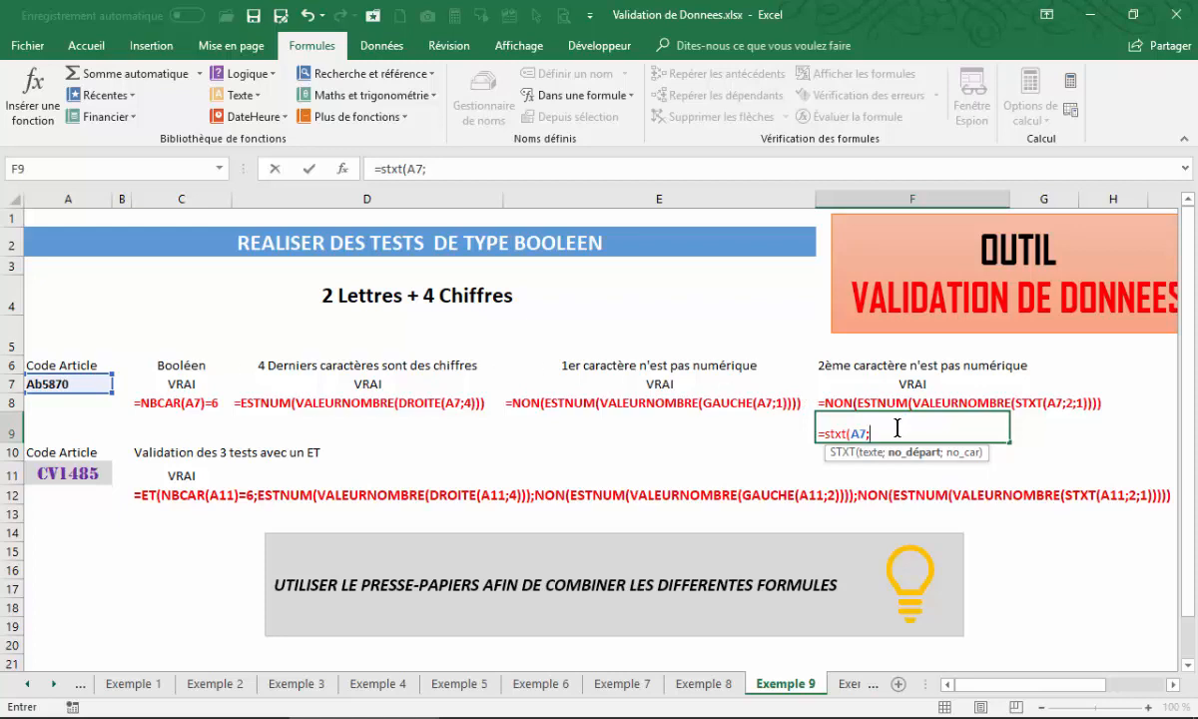
# Step: Complete the STXT function's arguments in F9 with No_départ 2 and No_car 1
pyautogui.click(343, 169)
pyautogui.moveTo(586, 250); pyautogui.dragTo(462, 433)
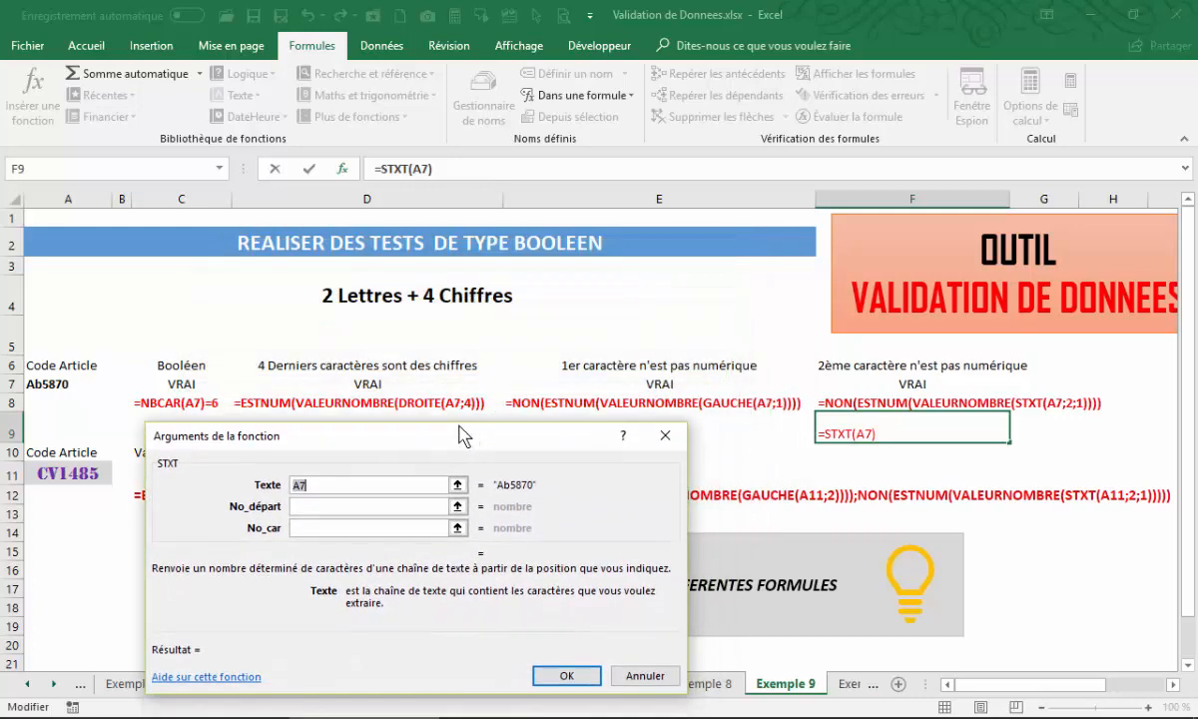
pyautogui.click(312, 506)
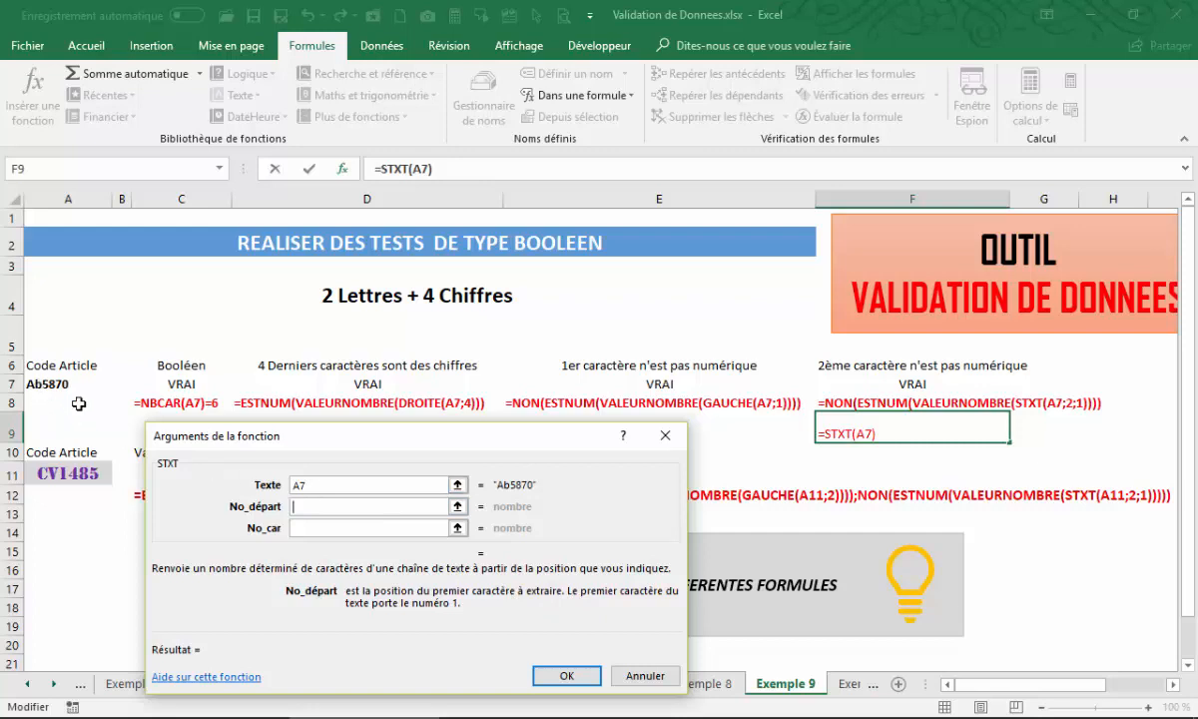
pyautogui.write('2')
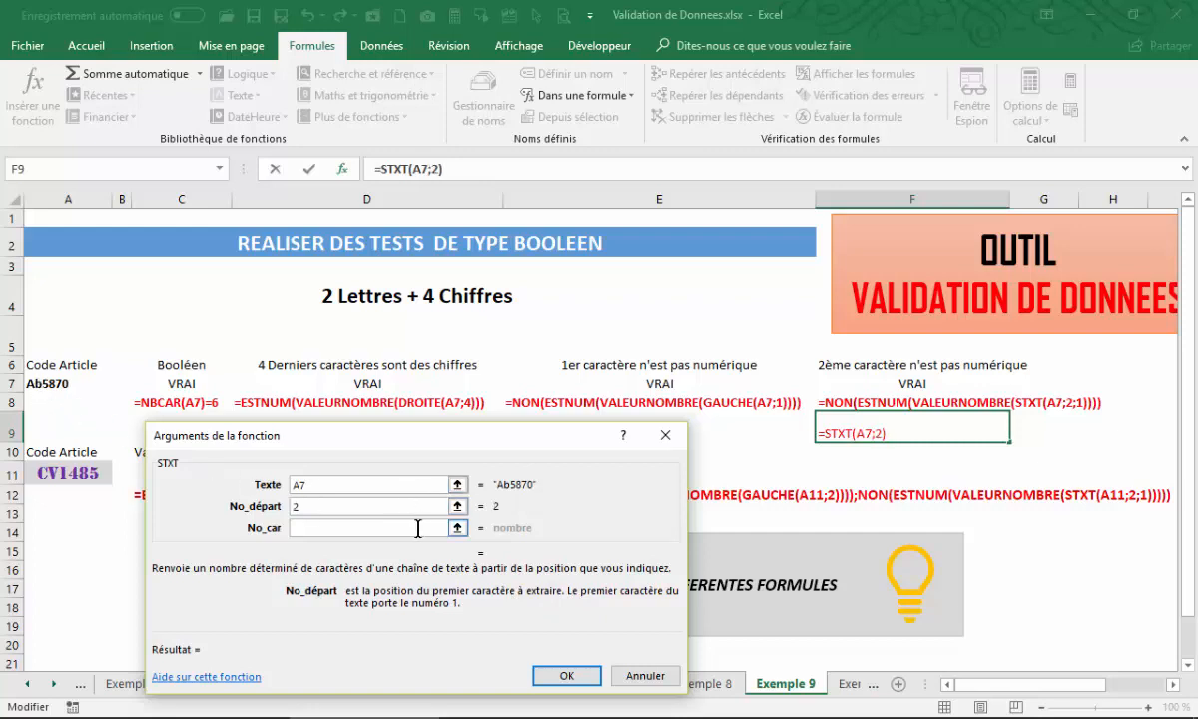
pyautogui.click(348, 529)
pyautogui.write('1')
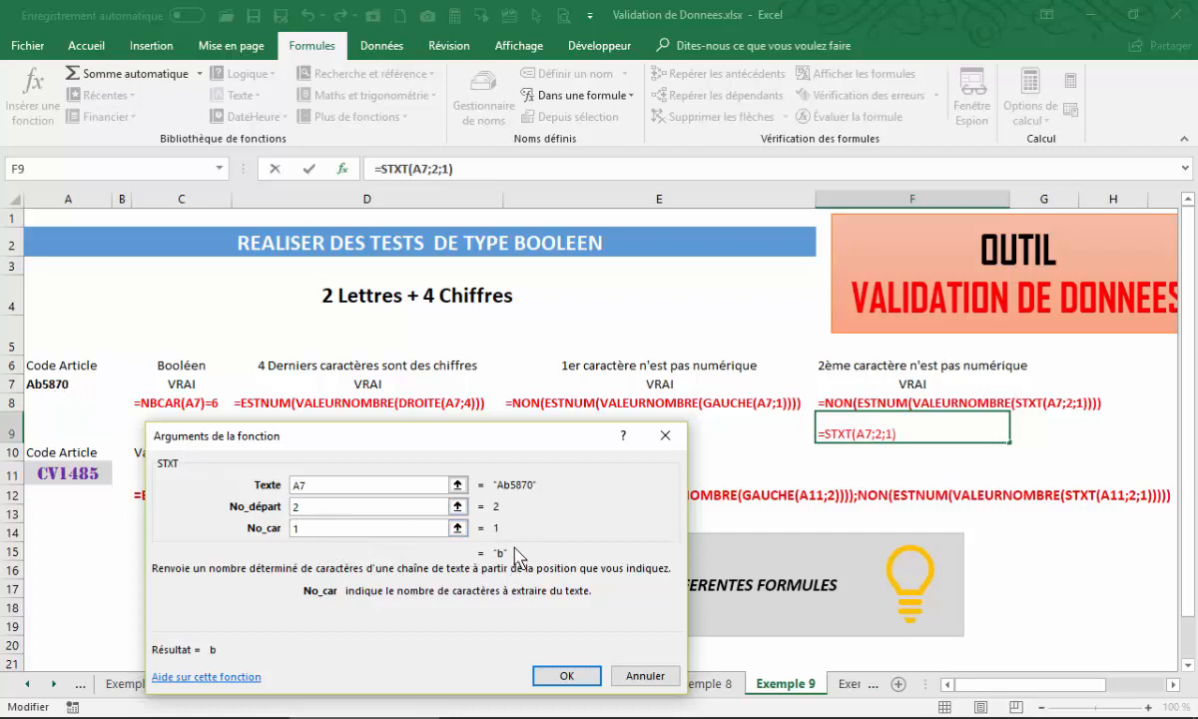
pyautogui.click(566, 680)
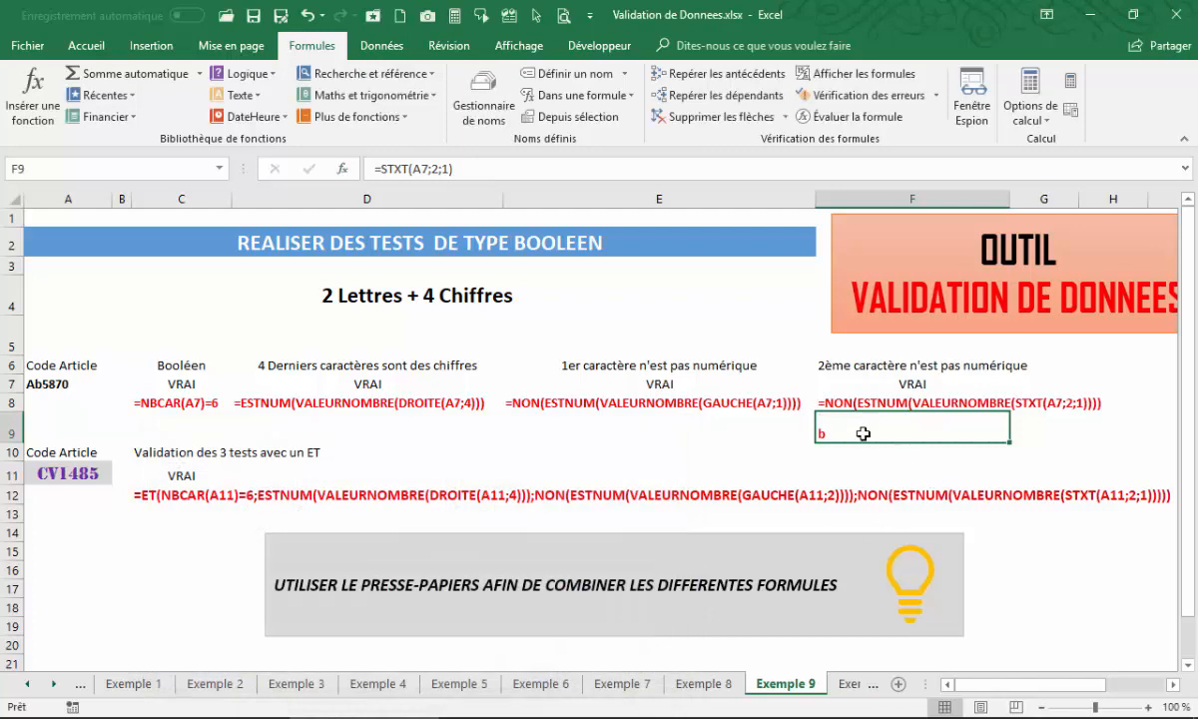
# Step: Replace the second letter of the article code in A7 with n, making it An5870
pyautogui.click(40, 384)
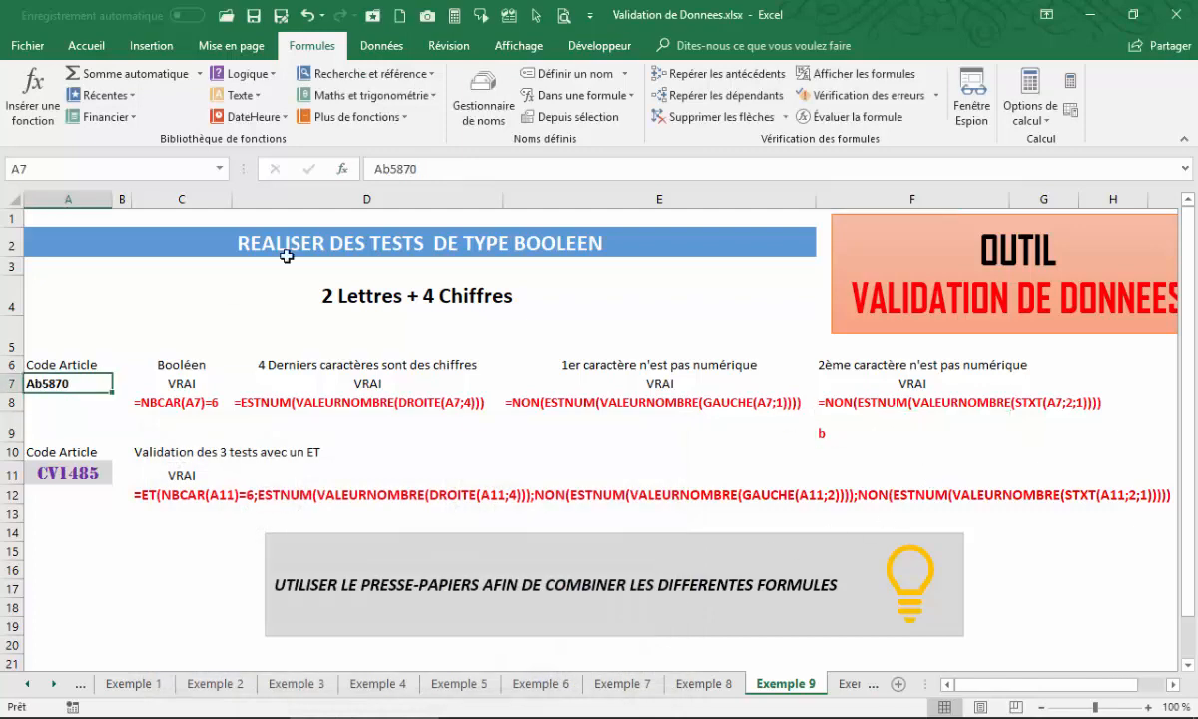
pyautogui.click(382, 169)
pyautogui.press('Delete')
pyautogui.write('n')
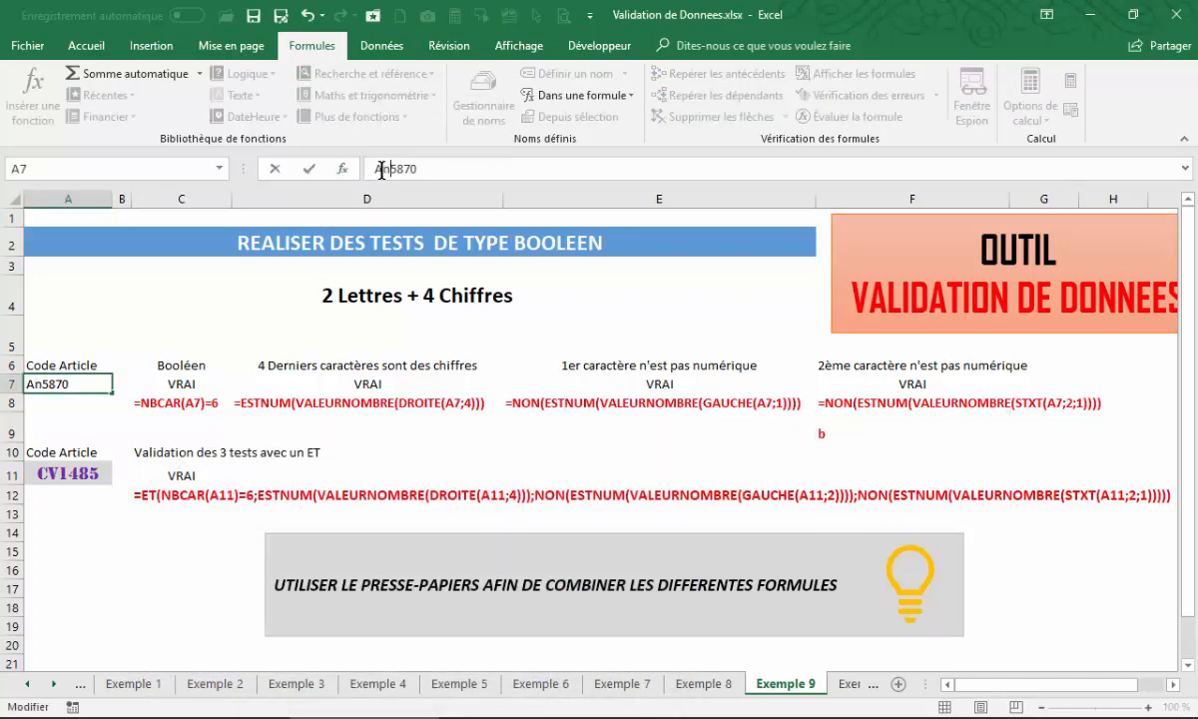
pyautogui.press('Return')
# Step: Wrap the STXT formula in F9 in the VALEURNOMBRE function, giving =VALEURNOMBRE(STXT(A7;2;1))
pyautogui.click(829, 436)
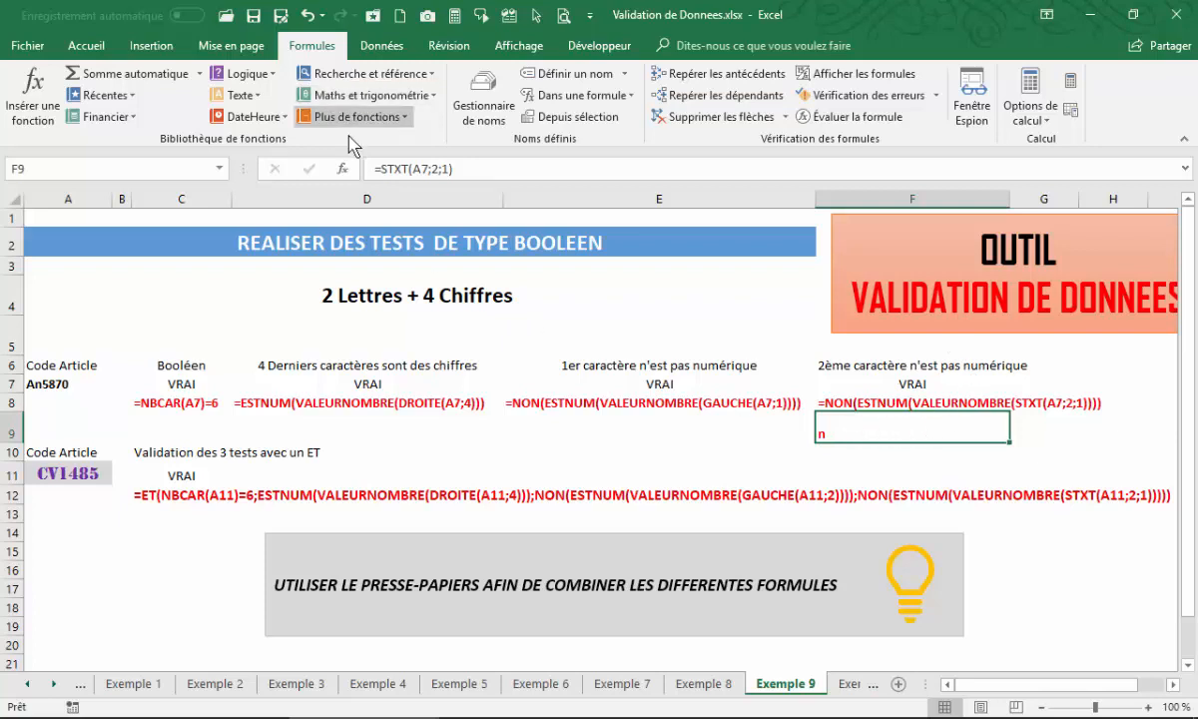
pyautogui.click(384, 167)
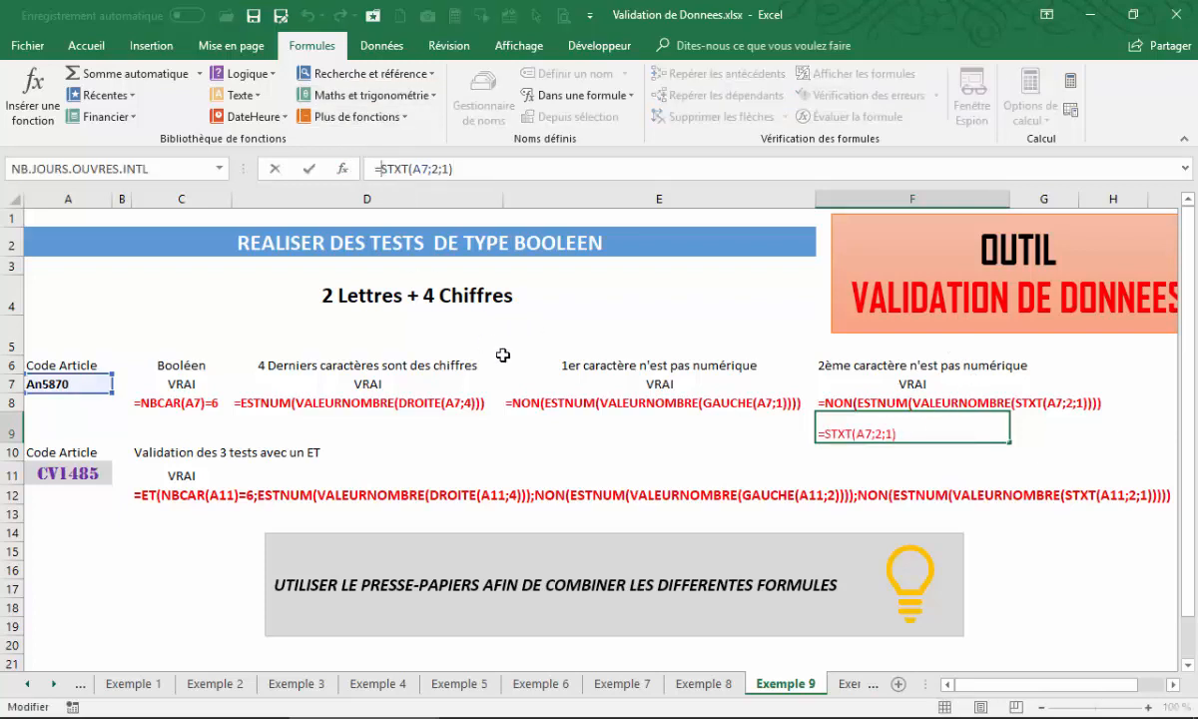
pyautogui.write('VAL')
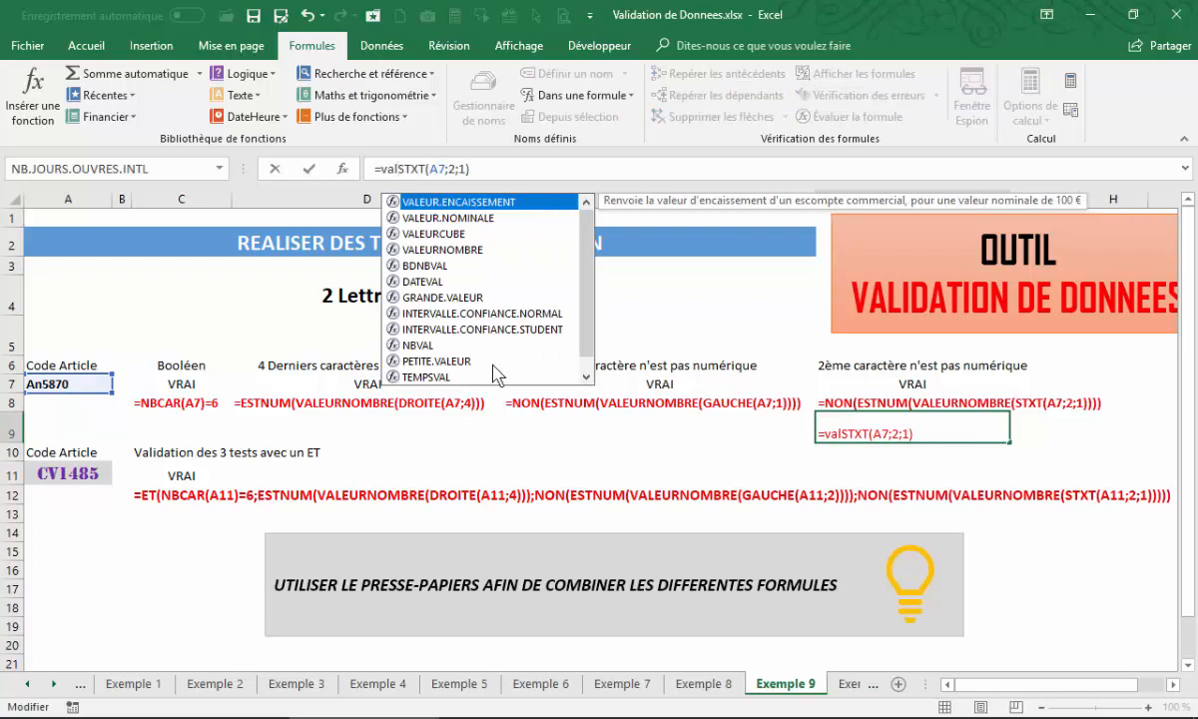
pyautogui.doubleClick(479, 244)
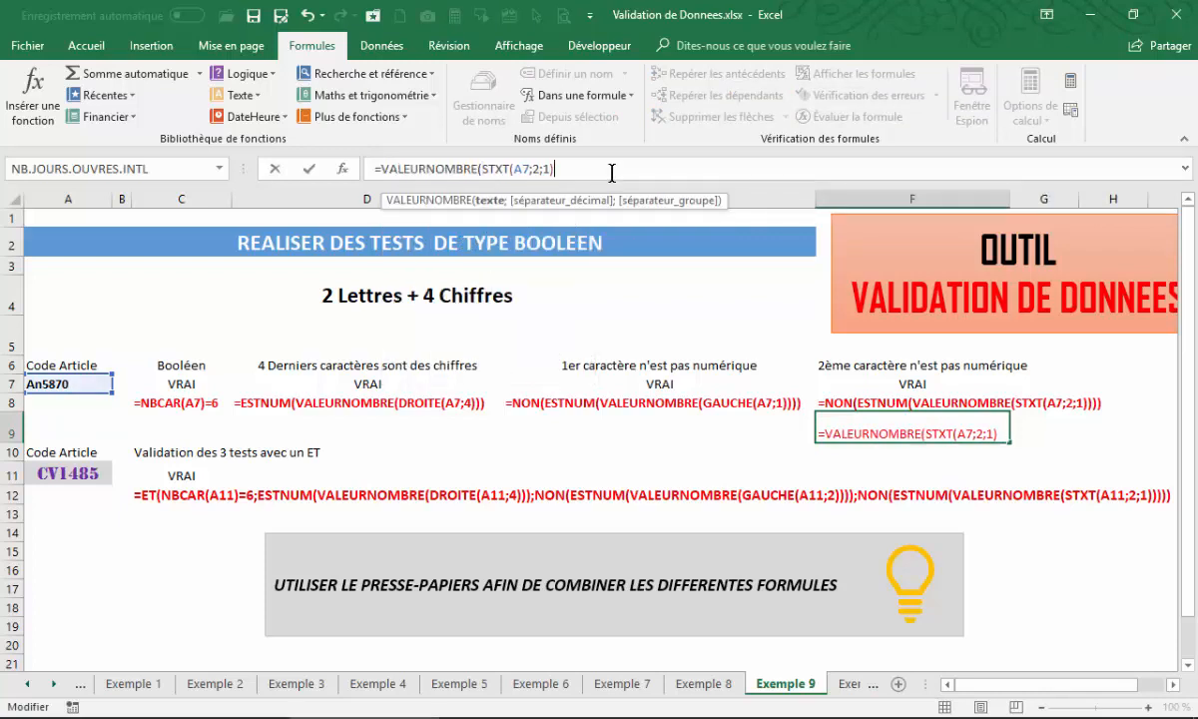
pyautogui.write(')')
pyautogui.press('Return')
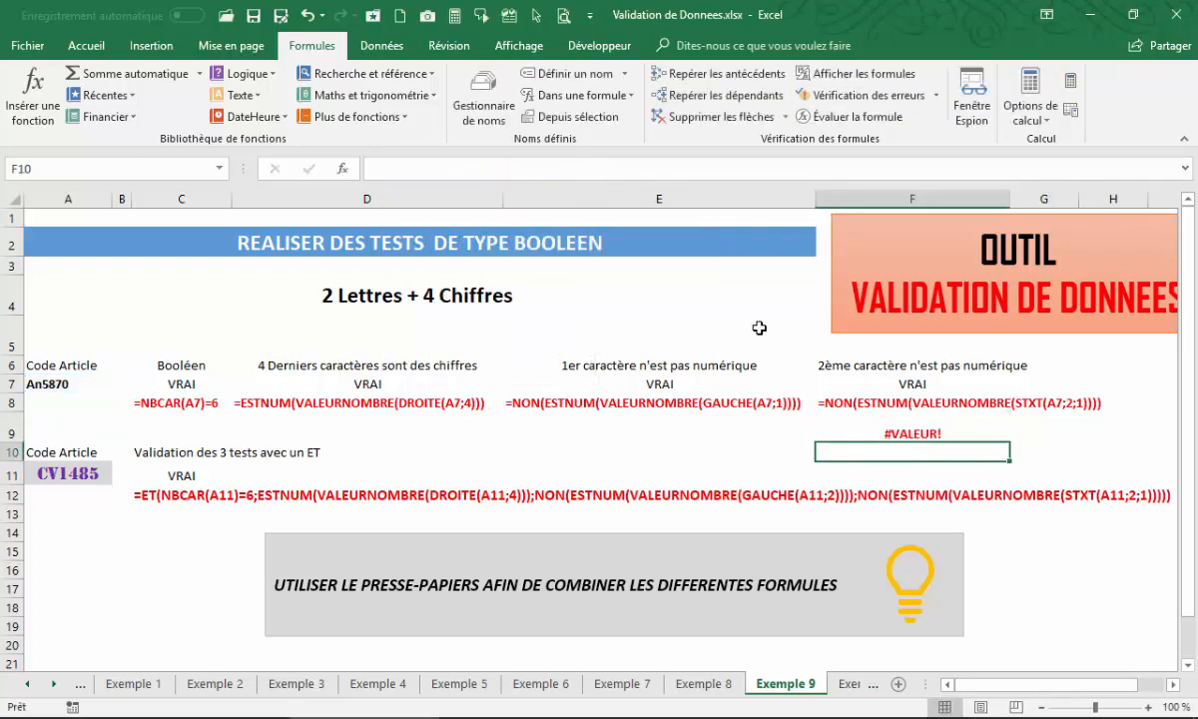
# Step: Wrap the formula in F9 in the ESTNUM function, giving =ESTNUM(VALEURNOMBRE(STXT(A7;2;1)))
pyautogui.press('Up')
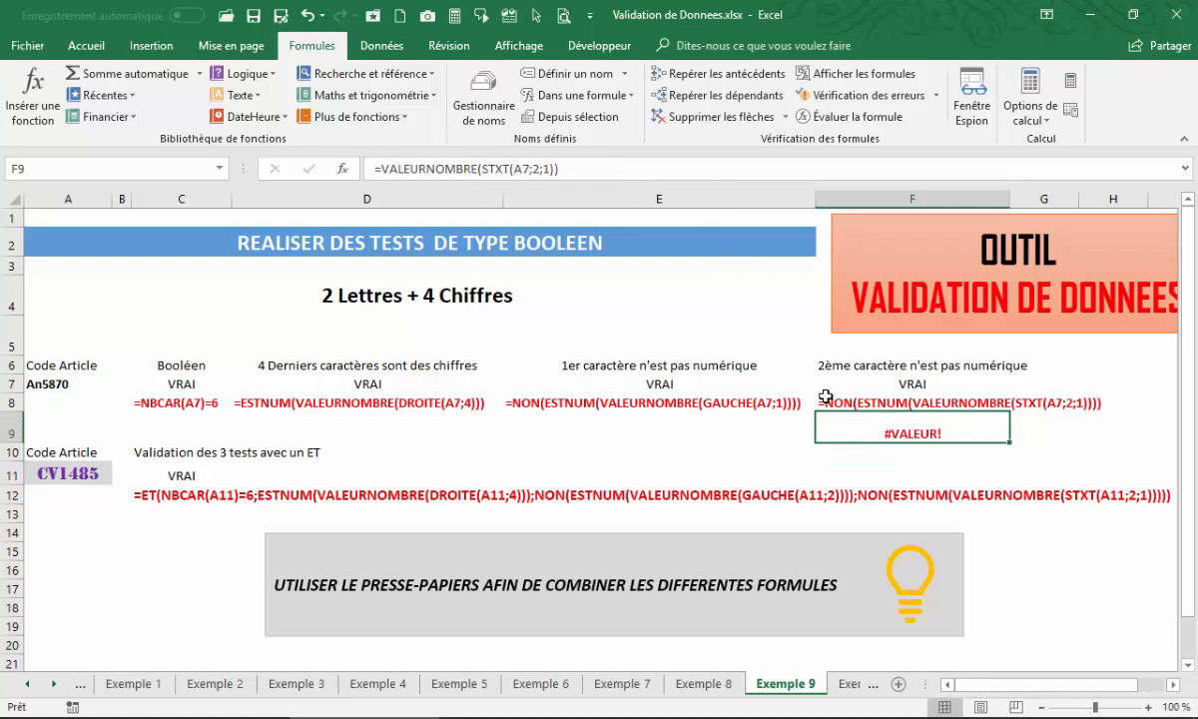
pyautogui.click(378, 170)
pyautogui.write('est')
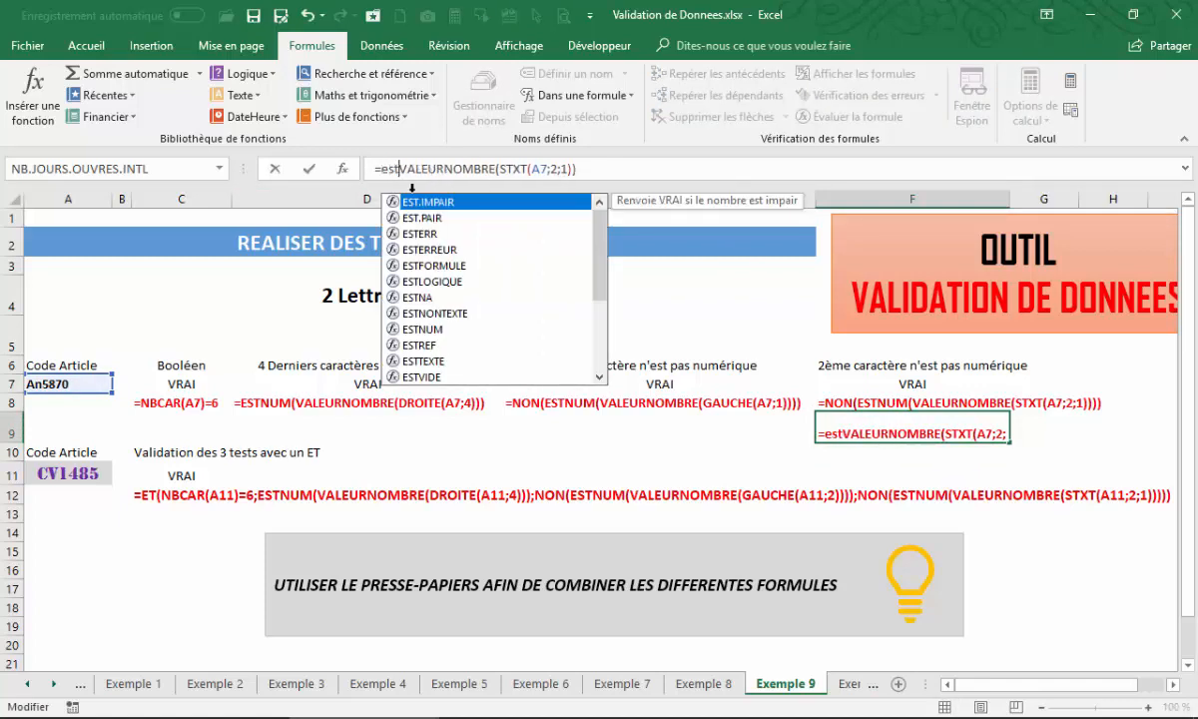
pyautogui.doubleClick(422, 329)
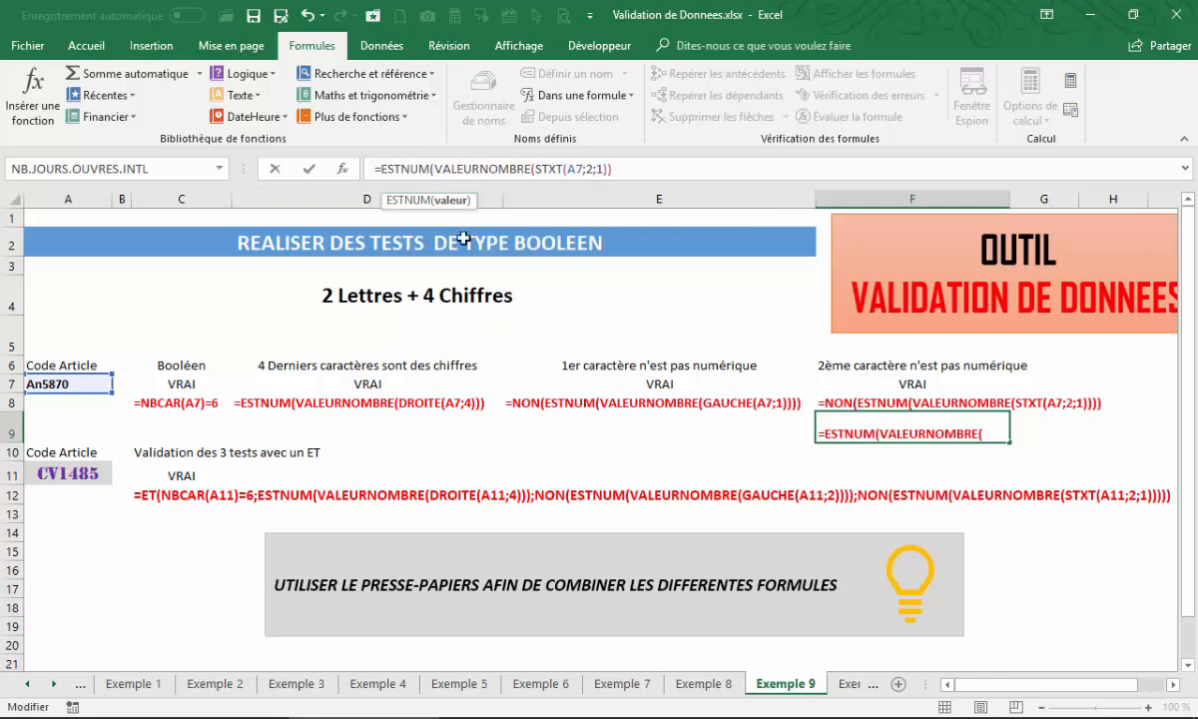
pyautogui.write(')')
pyautogui.press('Return')
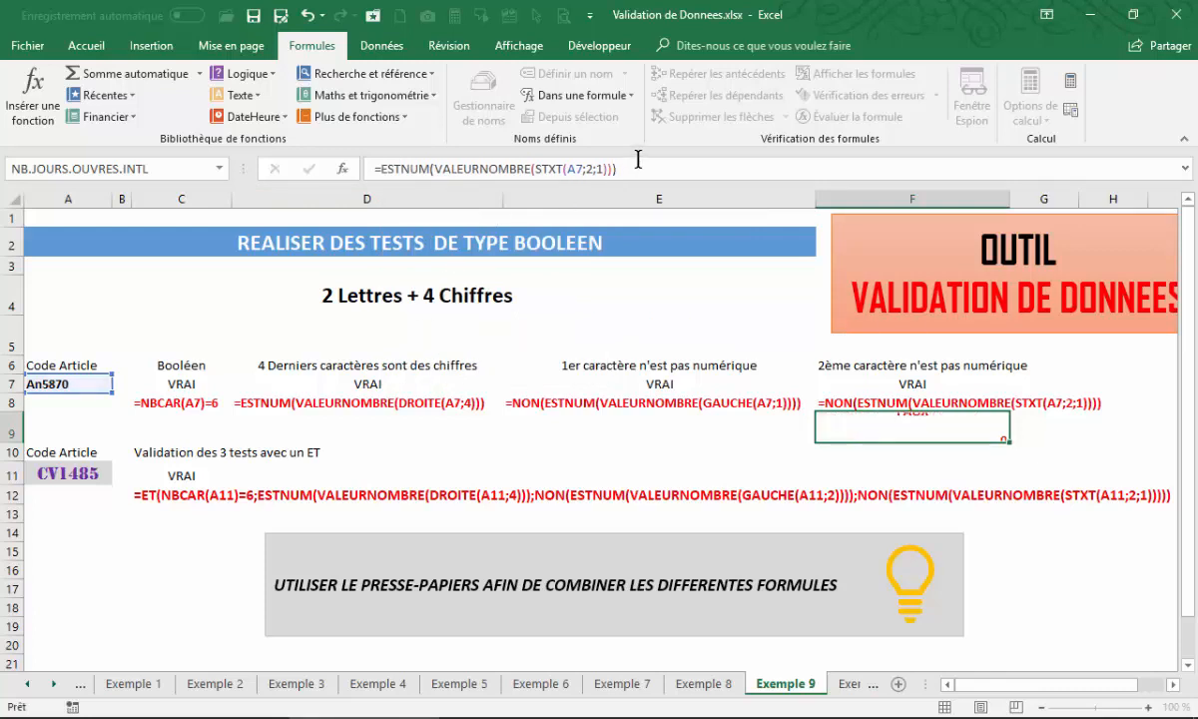
# Step: Enclose the ESTNUM test in F9 in the NON function, giving =NON(ESTNUM(VALEURNOMBRE(STXT(A7;2;1))))
pyautogui.click(865, 422)
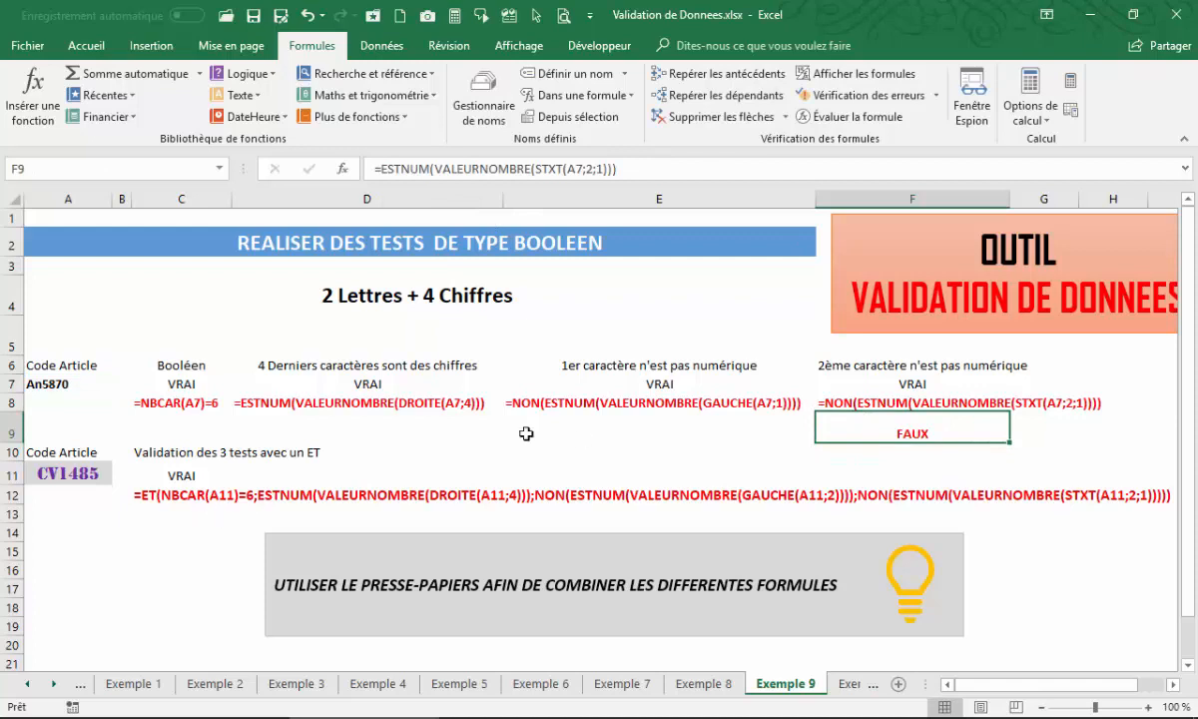
pyautogui.click(379, 169)
pyautogui.write('non(')
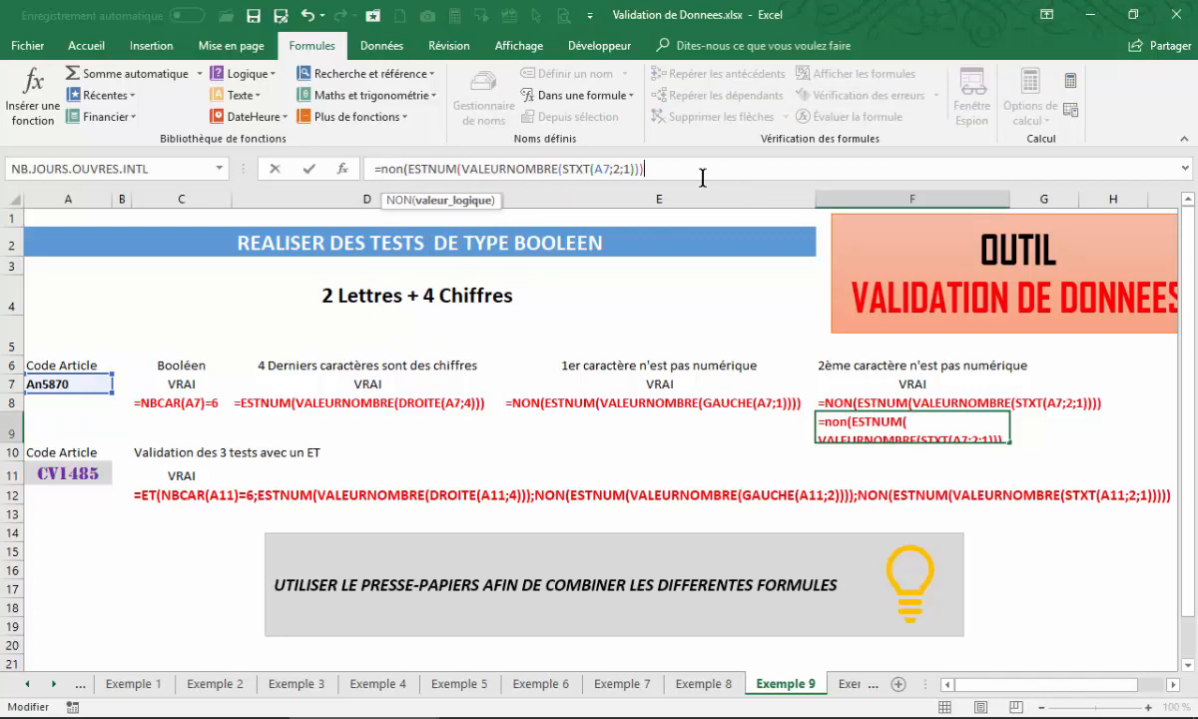
pyautogui.write(')')
pyautogui.press('Return')
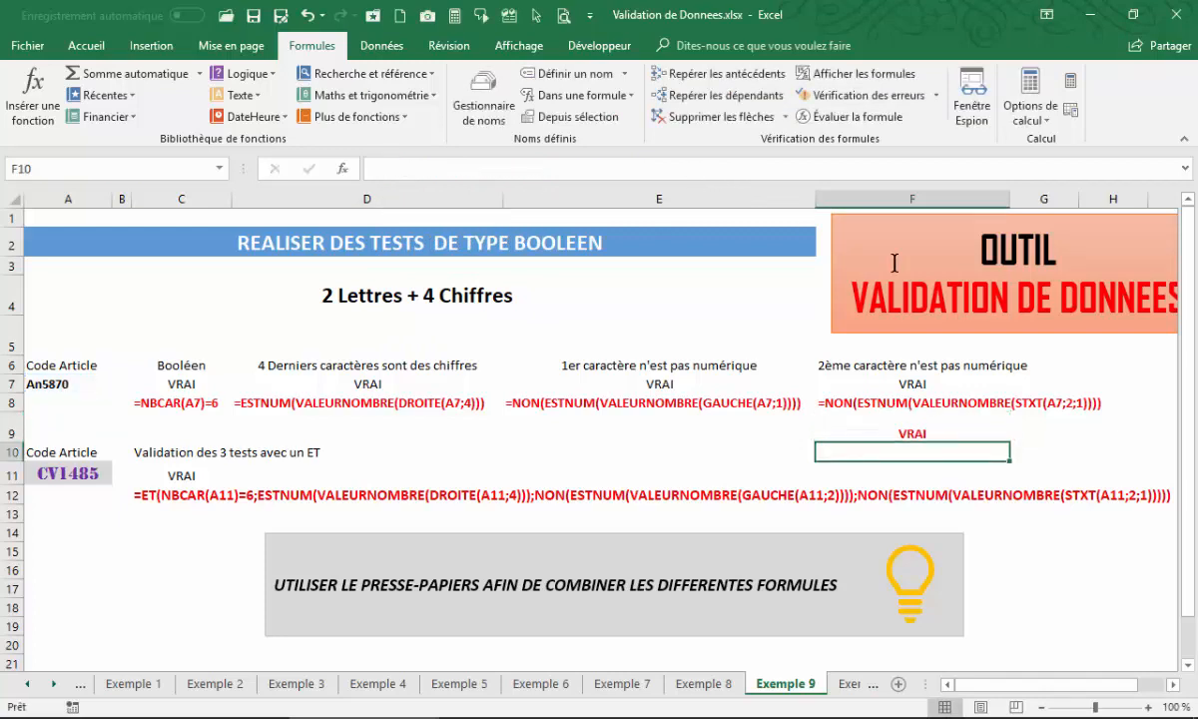
# Step: Clear the formula from F9 and go through the four test formulas displayed in C8 to F8
pyautogui.click(915, 435)
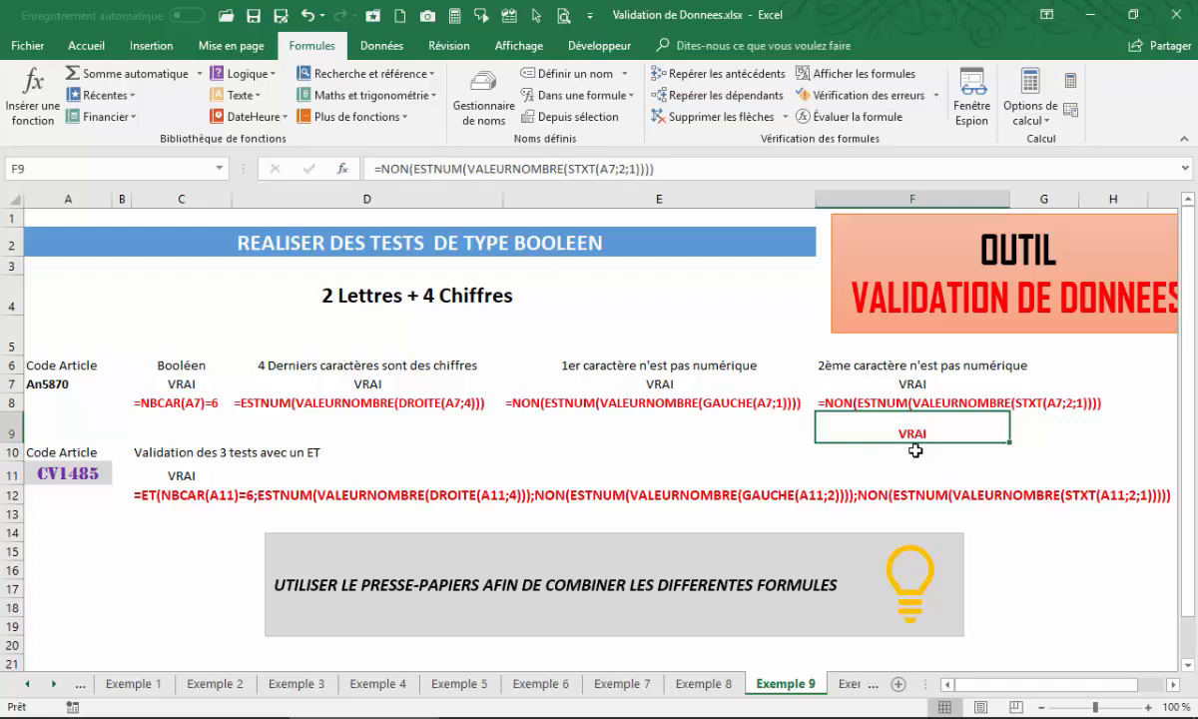
pyautogui.press('Delete')
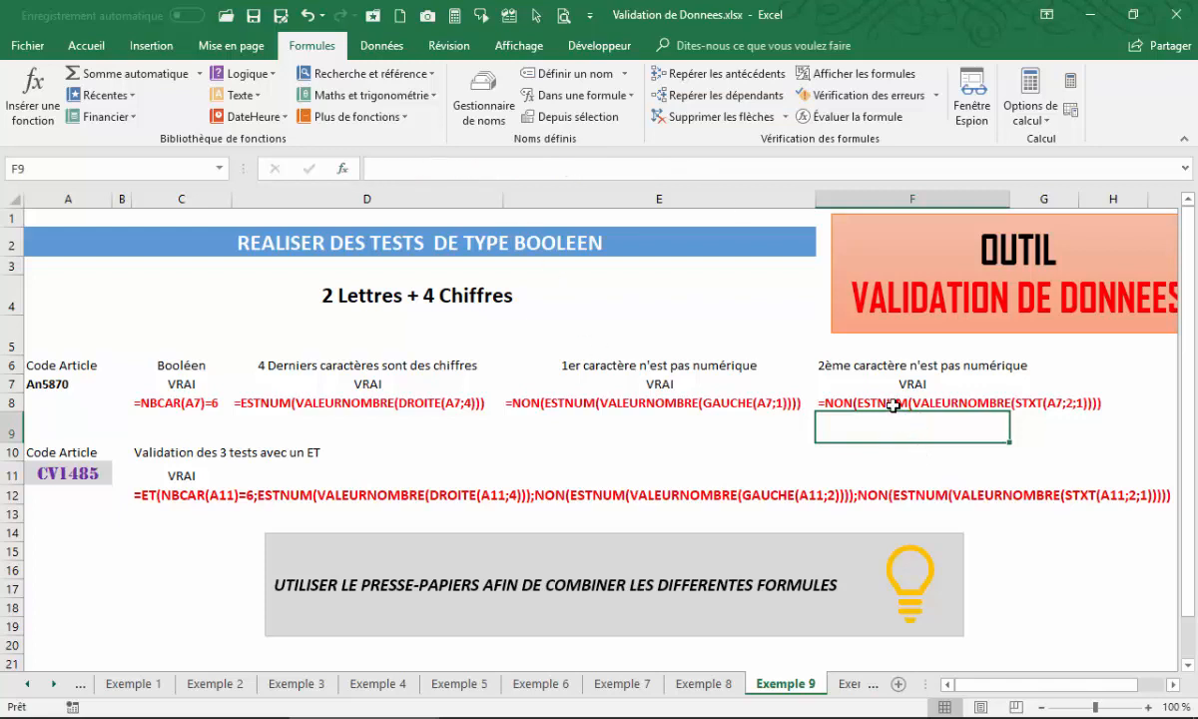
pyautogui.click(165, 406)
pyautogui.click(347, 404)
pyautogui.click(656, 404)
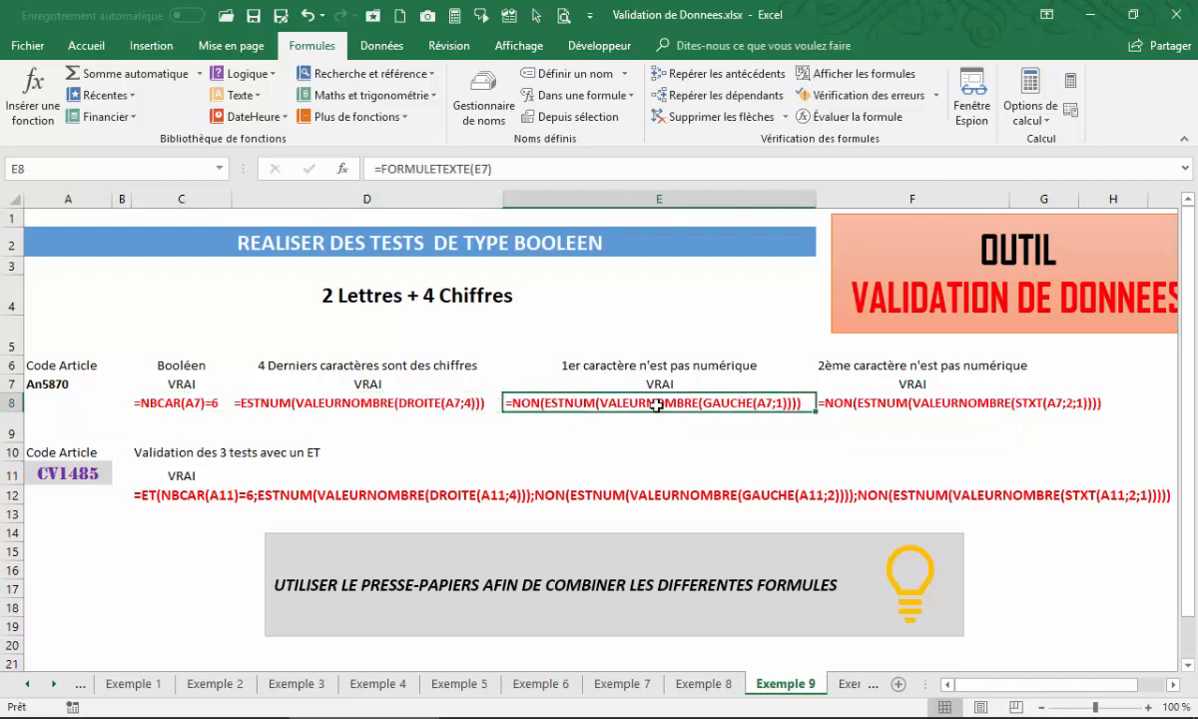
pyautogui.click(910, 404)
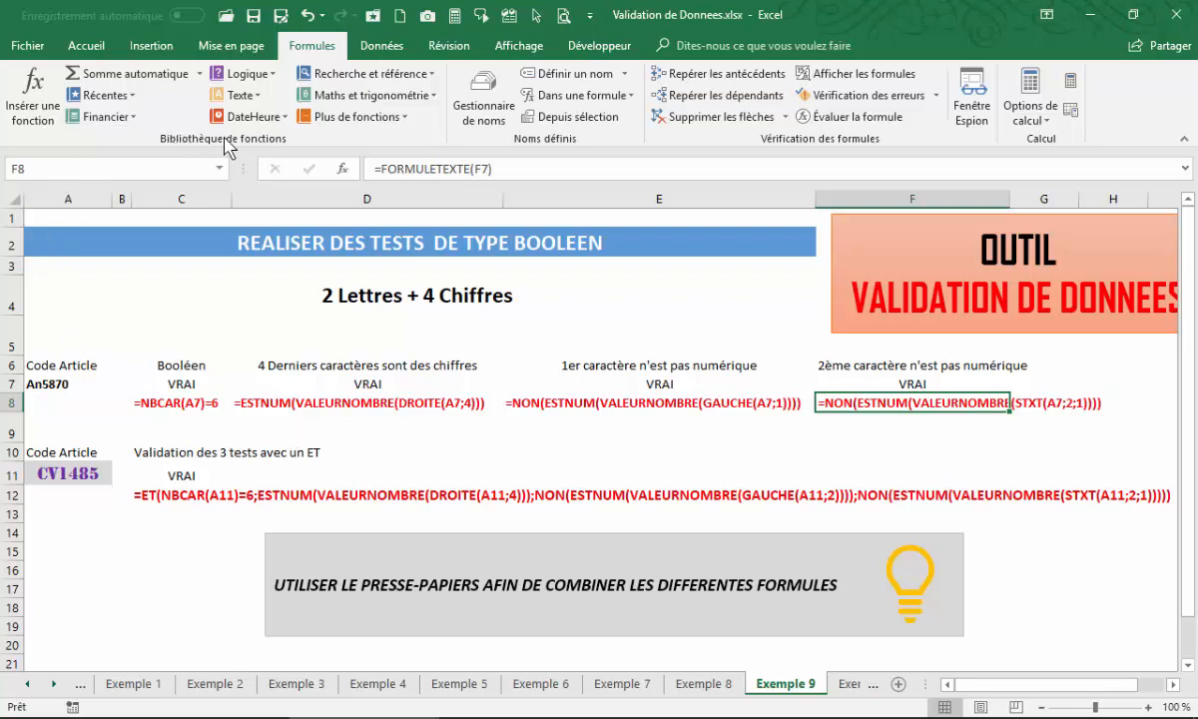
# Step: Display the Office clipboard and clear all of its stored items
pyautogui.click(88, 45)
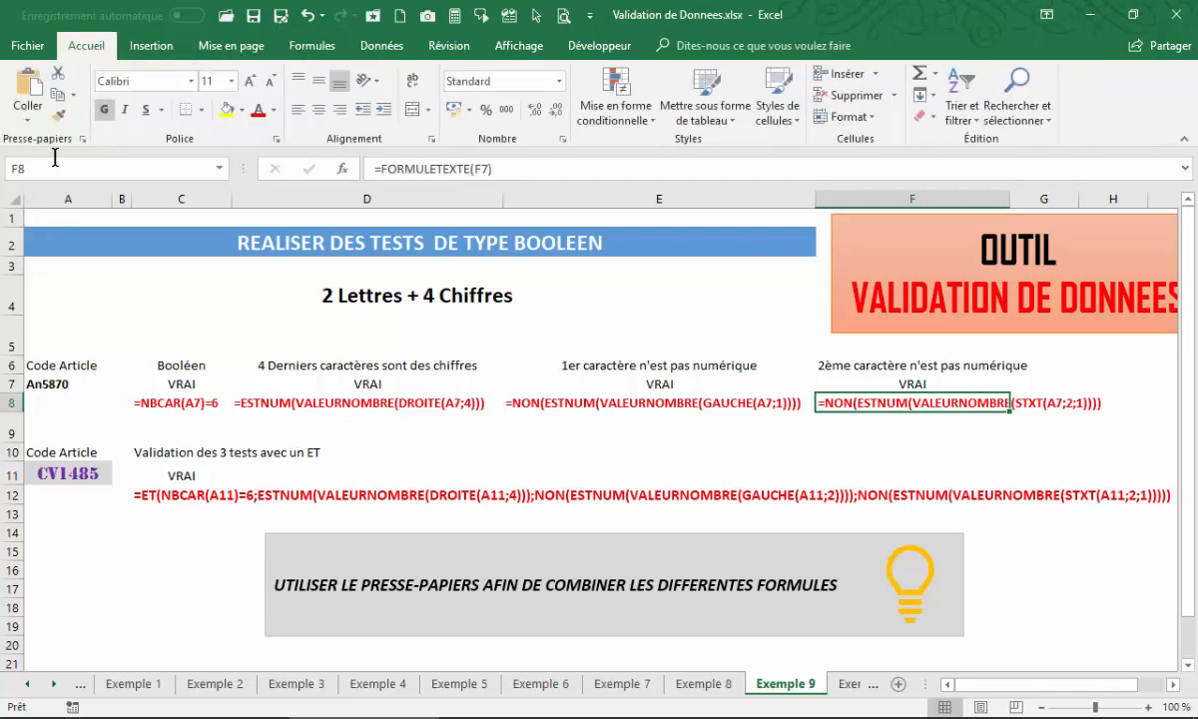
pyautogui.click(83, 139)
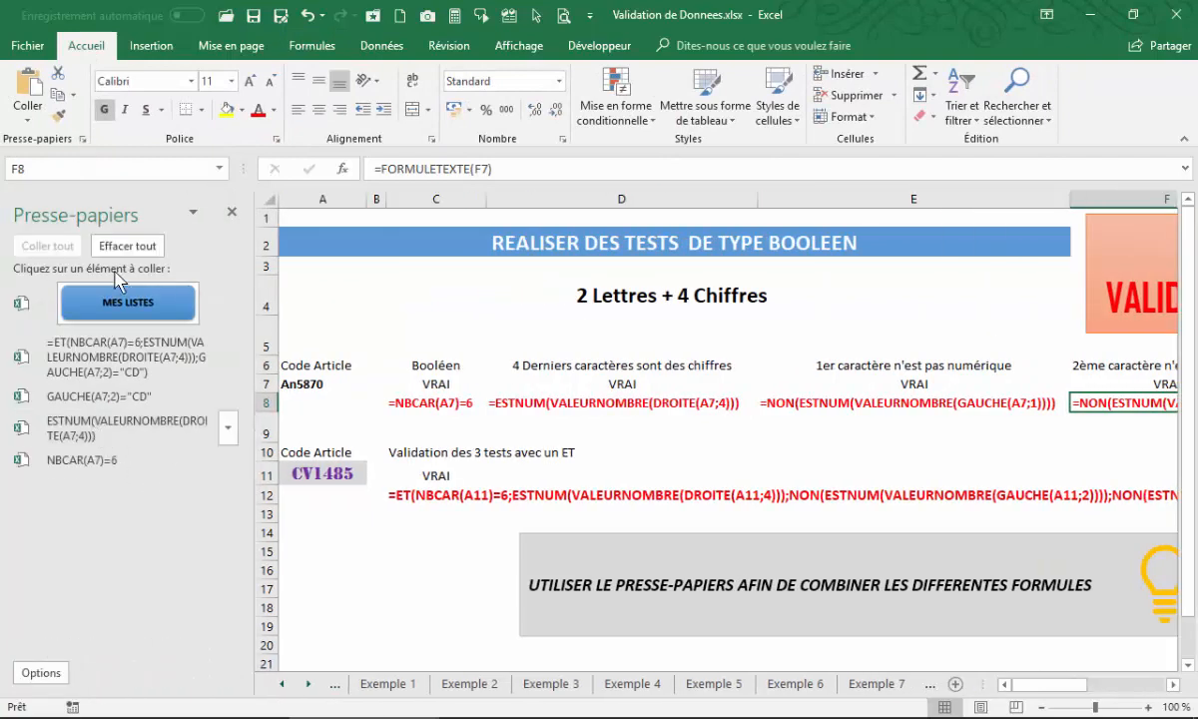
pyautogui.click(119, 250)
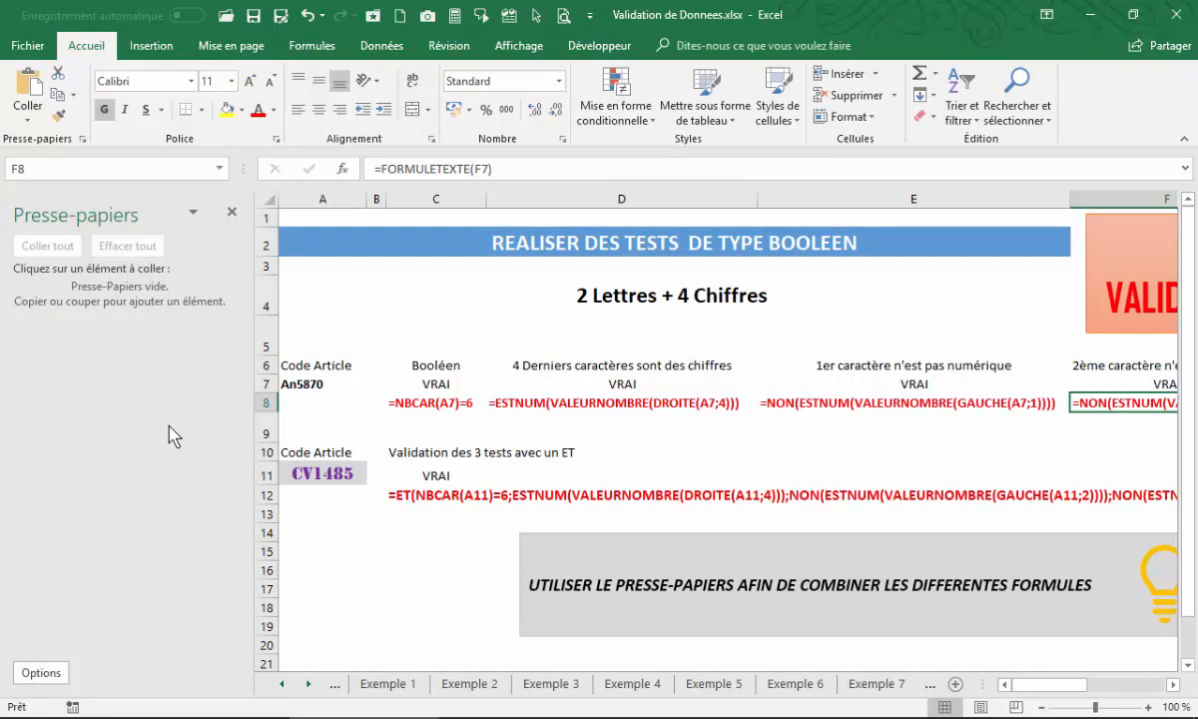
pyautogui.click(443, 407)
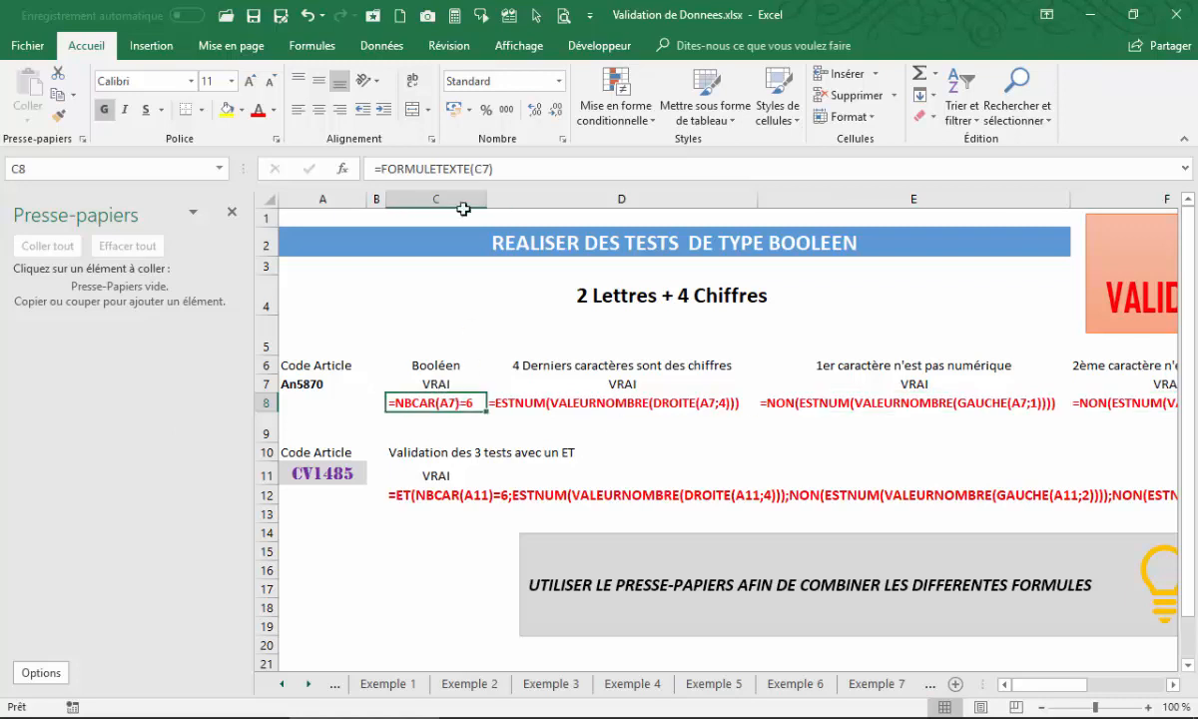
pyautogui.moveTo(493, 169); pyautogui.dragTo(385, 160)
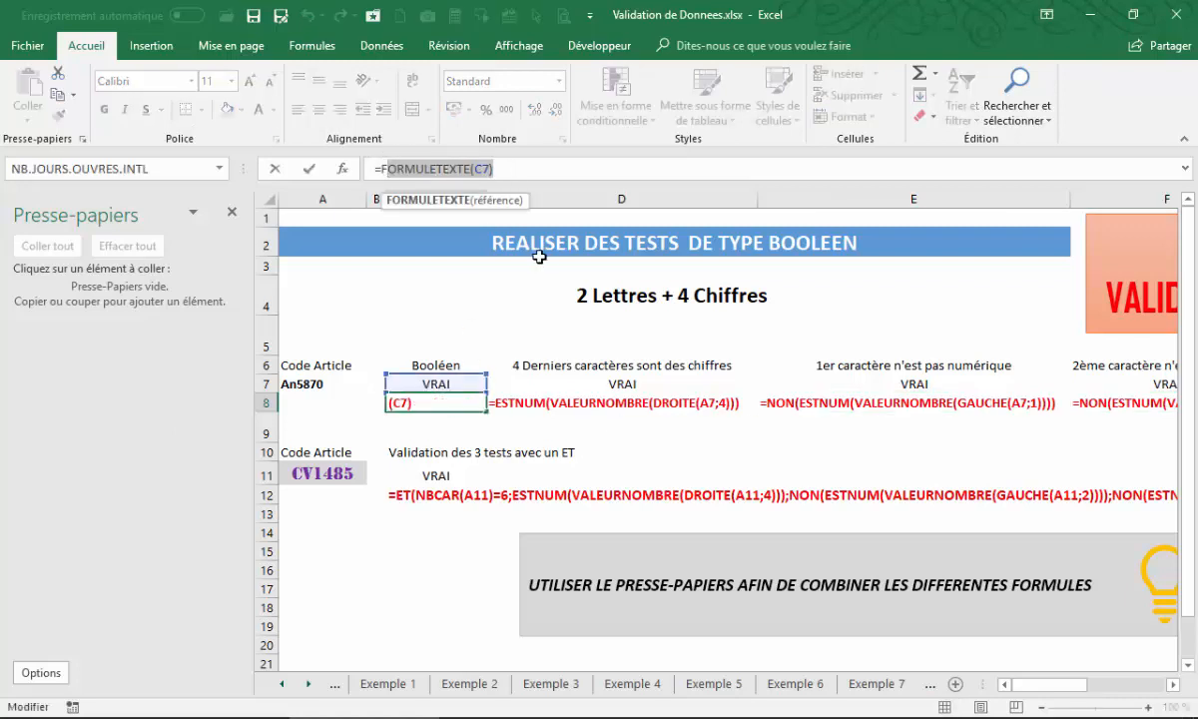
pyautogui.press('Escape')
# Step: Copy the formula texts NBCAR(A7)=6 from C7 and ESTNUM(VALEURNOMBRE(DROITE(A7;4))) from D7 to the clipboard, without their equal signs
pyautogui.click(415, 384)
pyautogui.moveTo(493, 168); pyautogui.dragTo(381, 168)
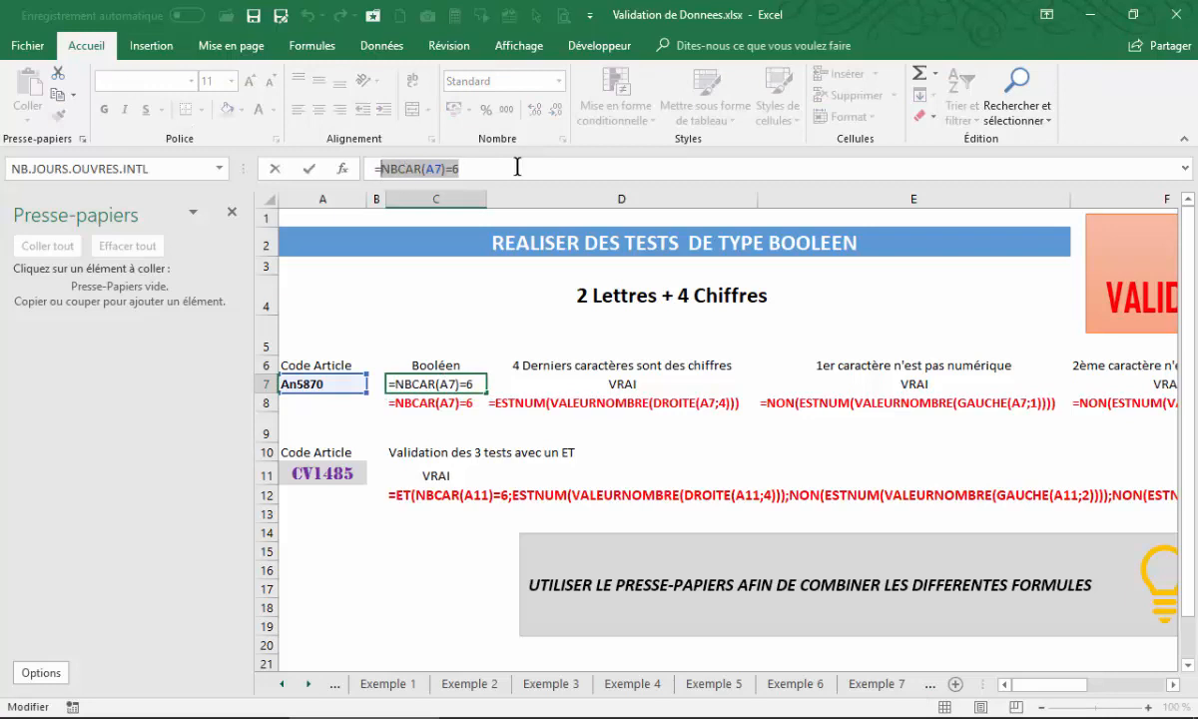
pyautogui.hotkey('ctrl', 'c')
pyautogui.press('Escape')
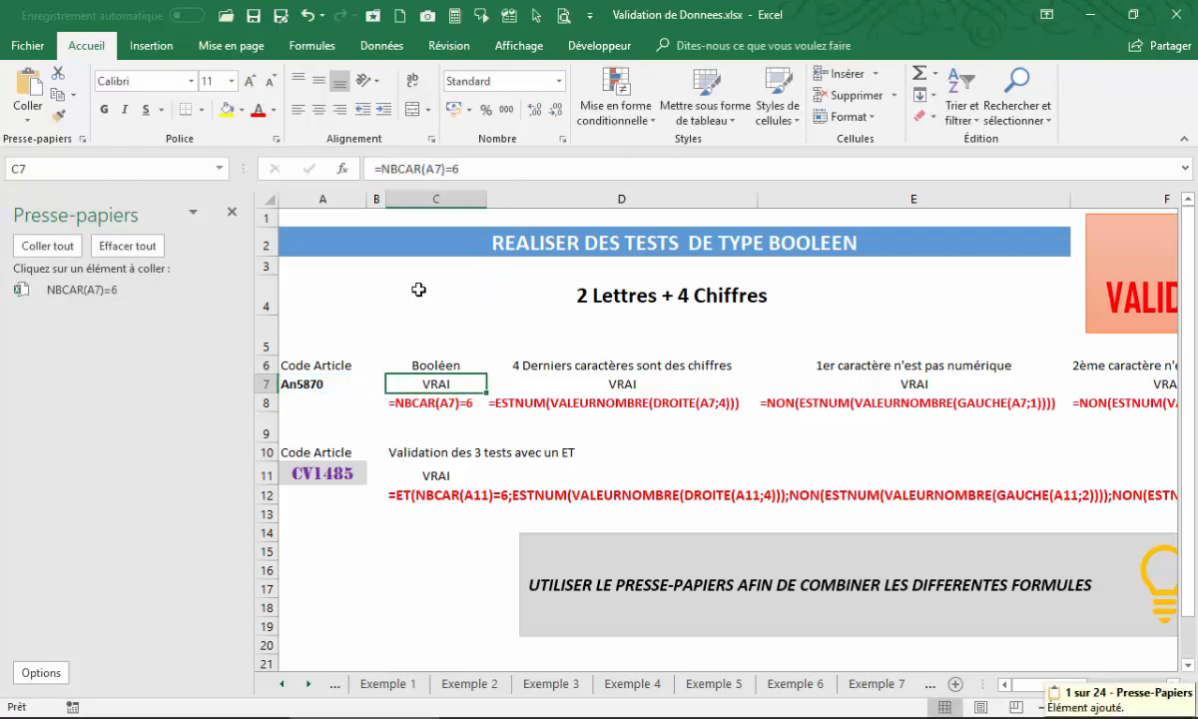
pyautogui.click(602, 379)
pyautogui.moveTo(621, 168); pyautogui.dragTo(381, 167)
pyautogui.hotkey('ctrl', 'c')
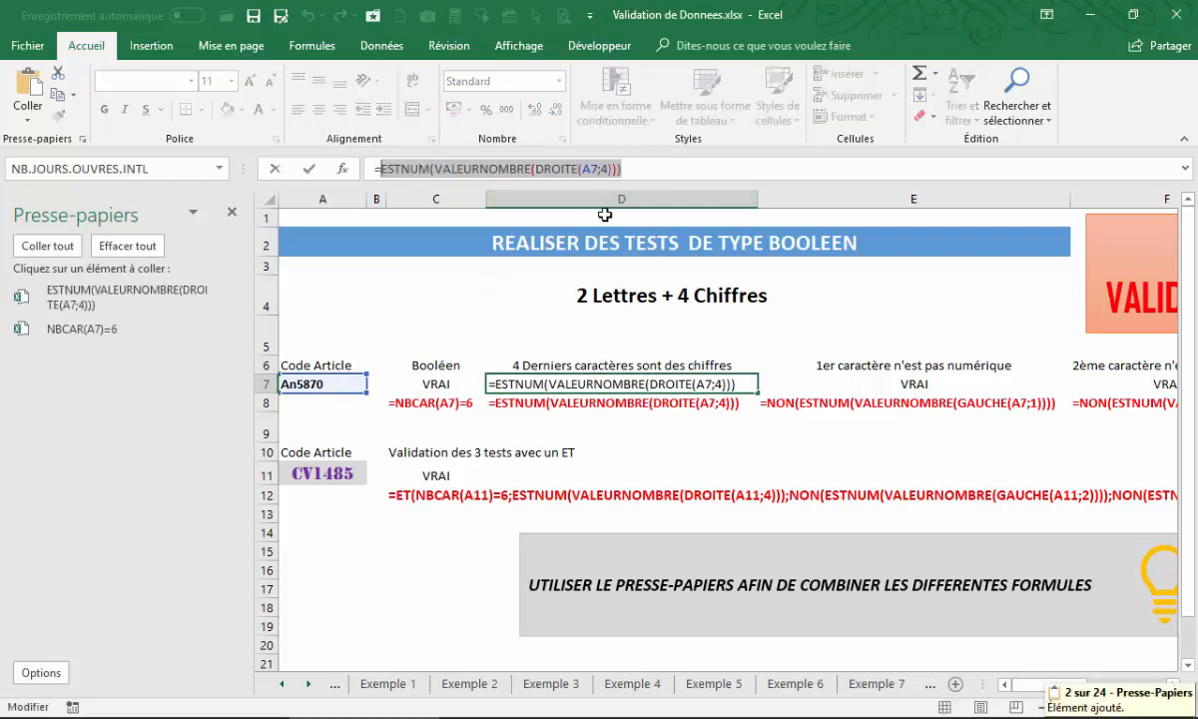
pyautogui.press('Escape')
# Step: Copy NON(ESTNUM(VALEURNOMBRE(GAUCHE(A7;1)))) from E7 and NON(ESTNUM(VALEURNOMBRE(STXT(A7;2;1)))) from F7 to the clipboard, without their equal signs
pyautogui.click(883, 384)
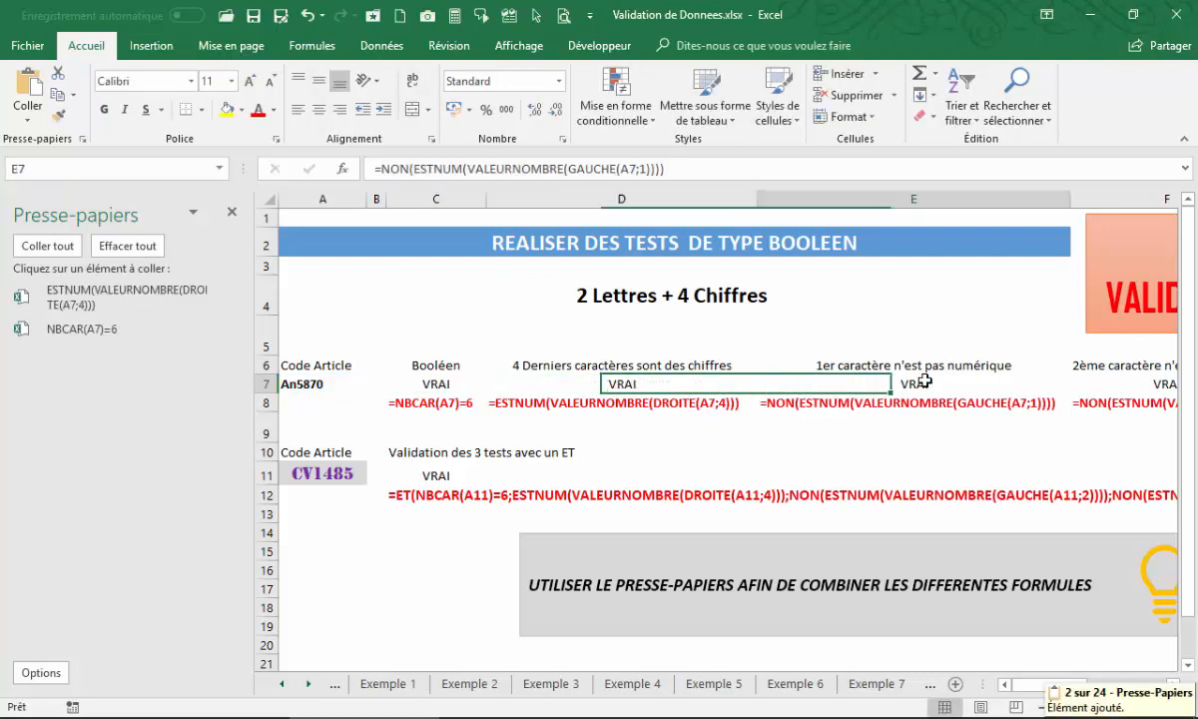
pyautogui.moveTo(664, 168); pyautogui.dragTo(380, 169)
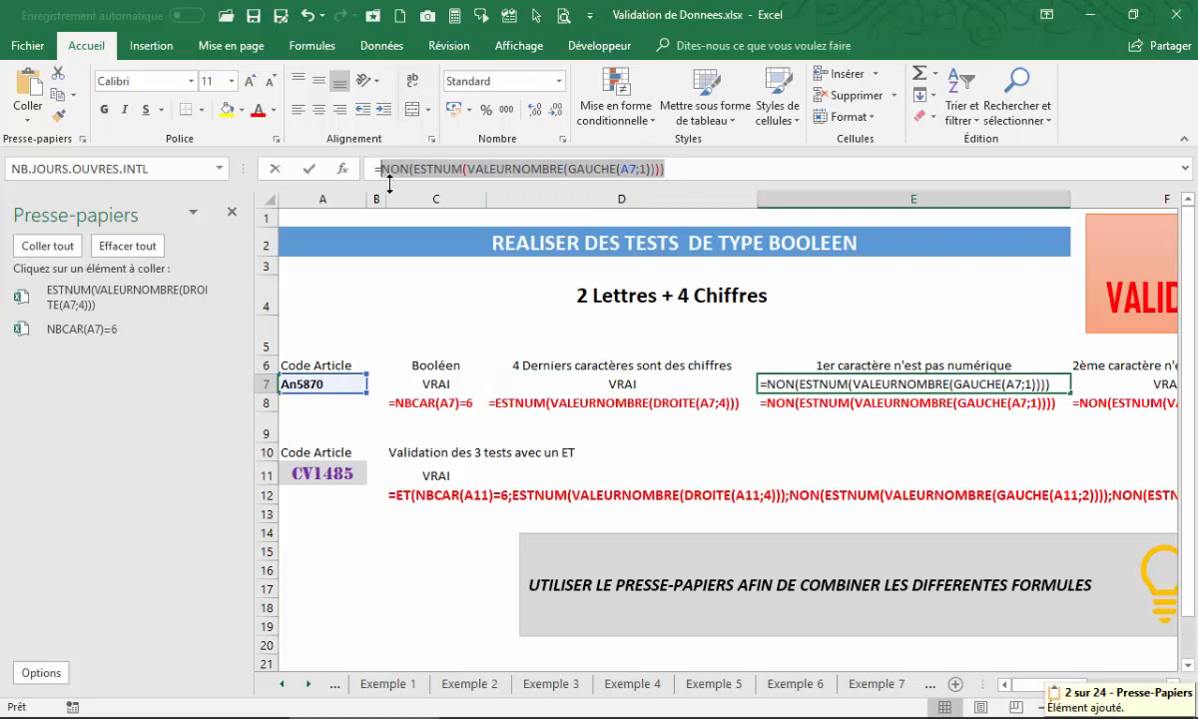
pyautogui.hotkey('ctrl', 'c')
pyautogui.press('Escape')
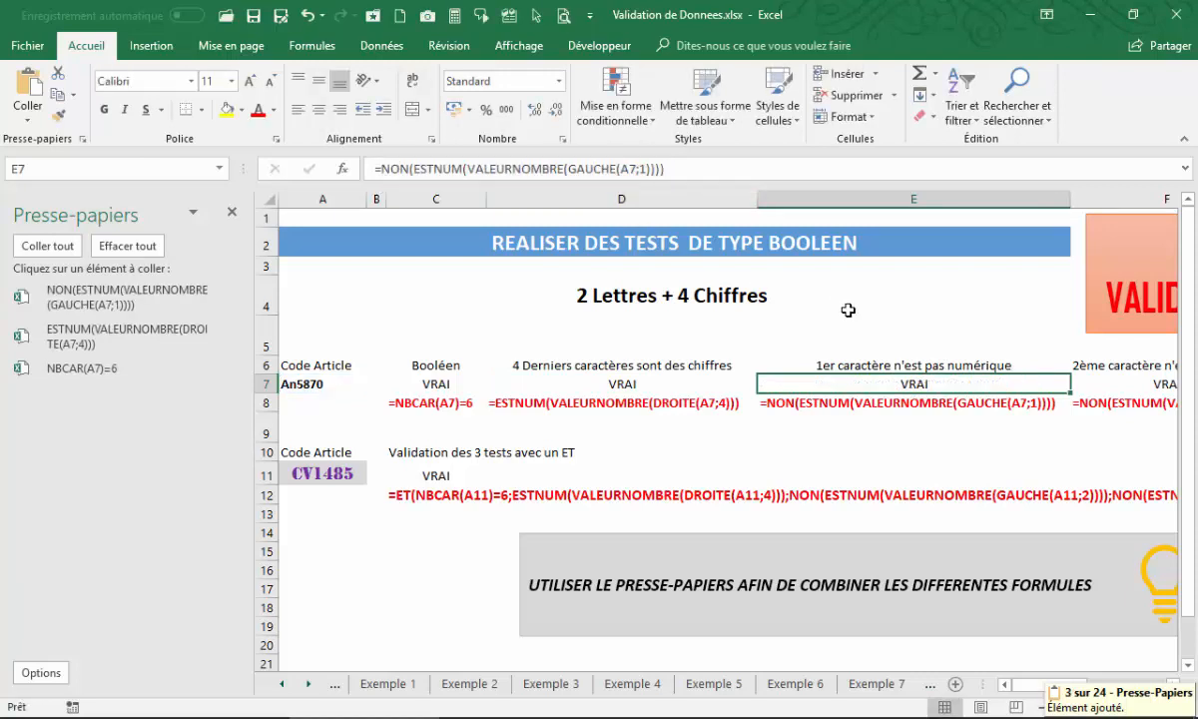
pyautogui.click(1141, 385)
pyautogui.moveTo(655, 168); pyautogui.dragTo(368, 172)
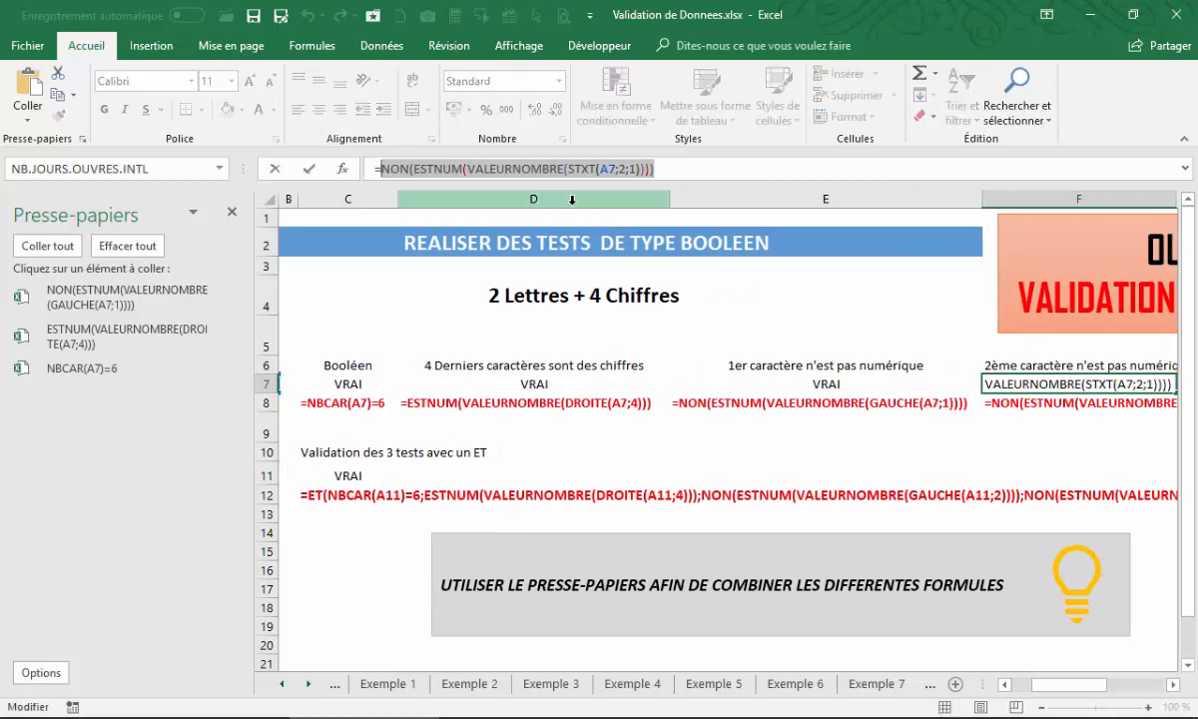
pyautogui.hotkey('ctrl', 'c')
pyautogui.press('Escape')
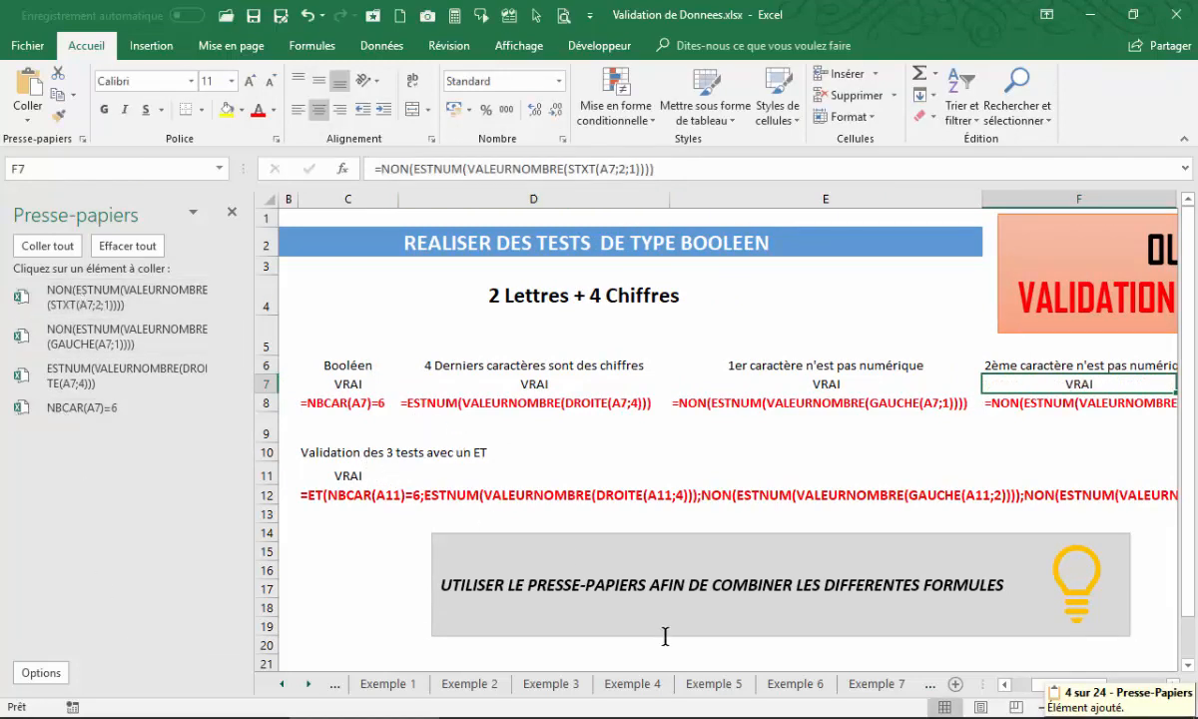
# Step: Start an ET formula in C14 with the copied tests NBCAR(A7)=6 and ESTNUM(VALEURNOMBRE(DROITE(A7;4))) as its first two arguments
pyautogui.moveTo(1060, 685); pyautogui.dragTo(1043, 685)
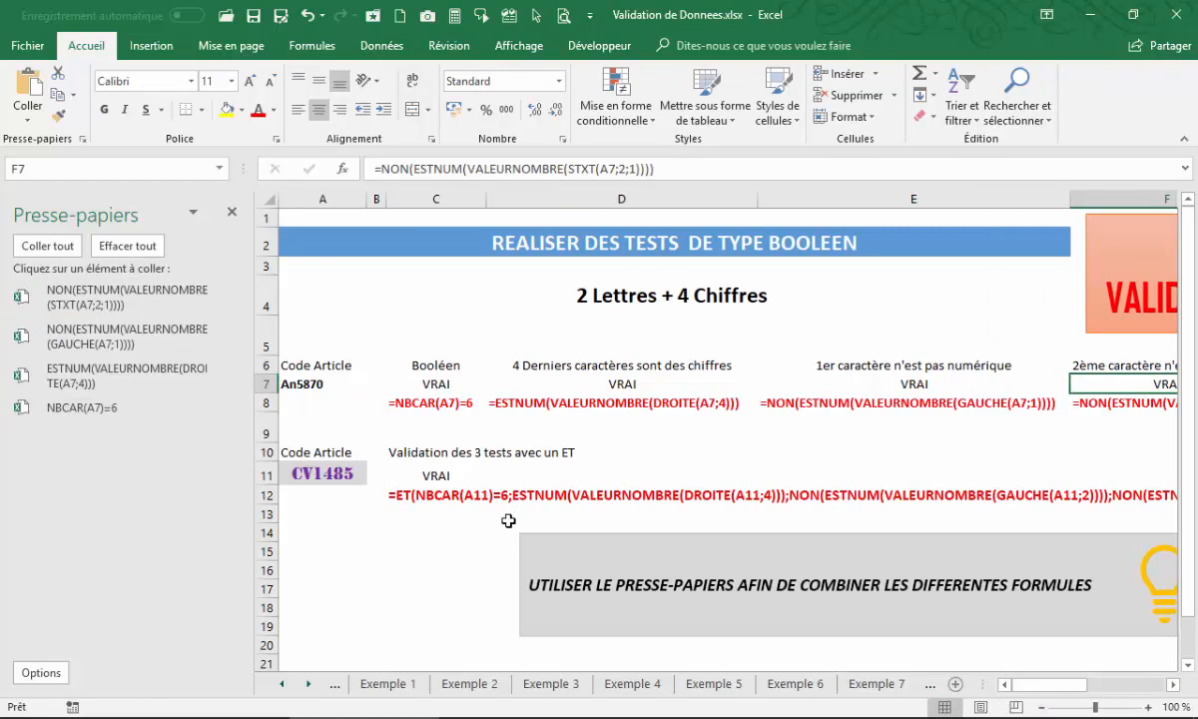
pyautogui.click(412, 527)
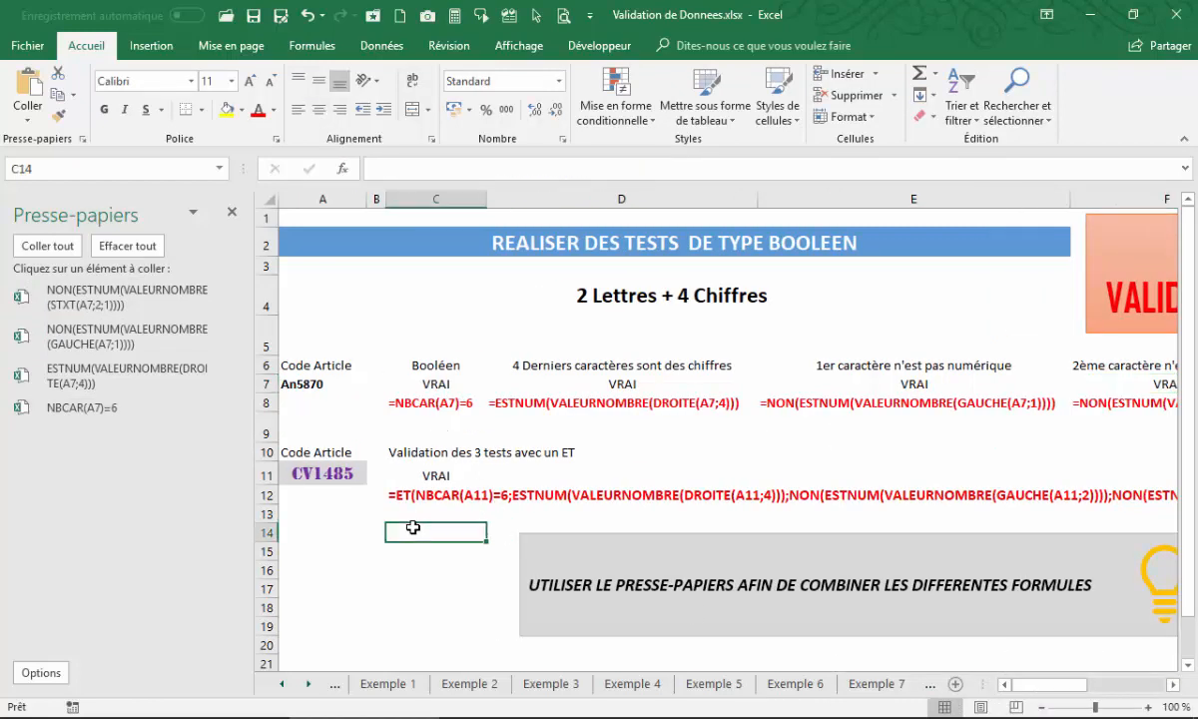
pyautogui.write('=et')
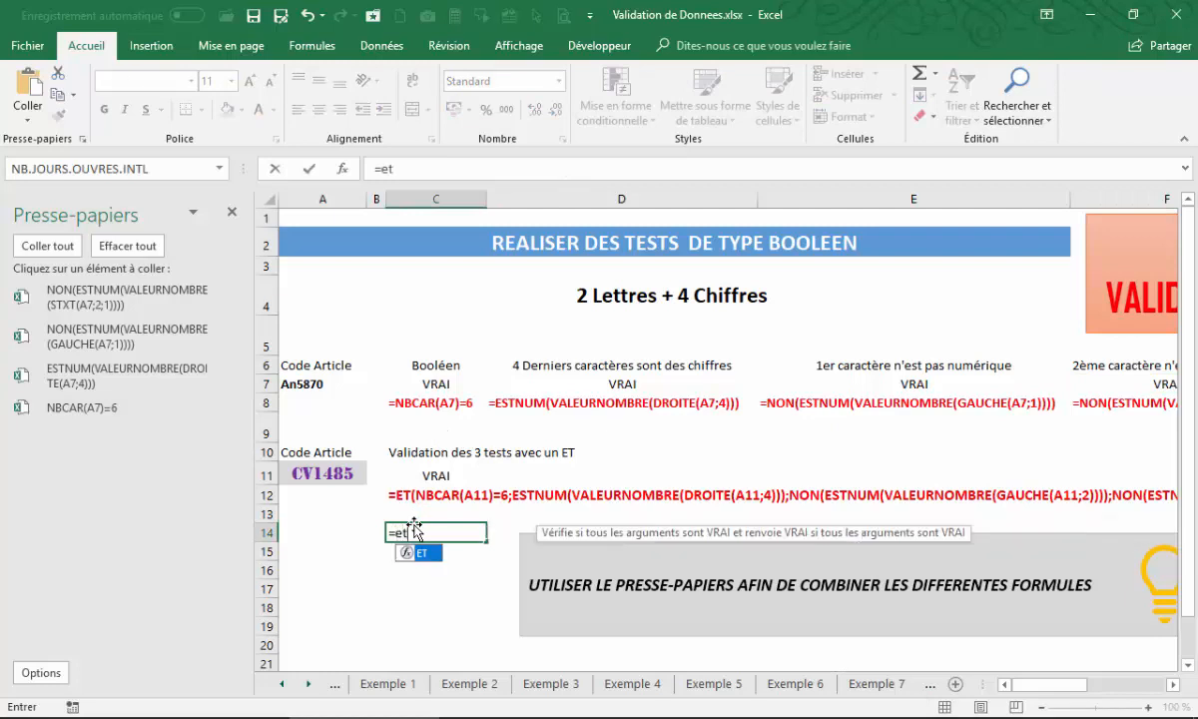
pyautogui.write('(')
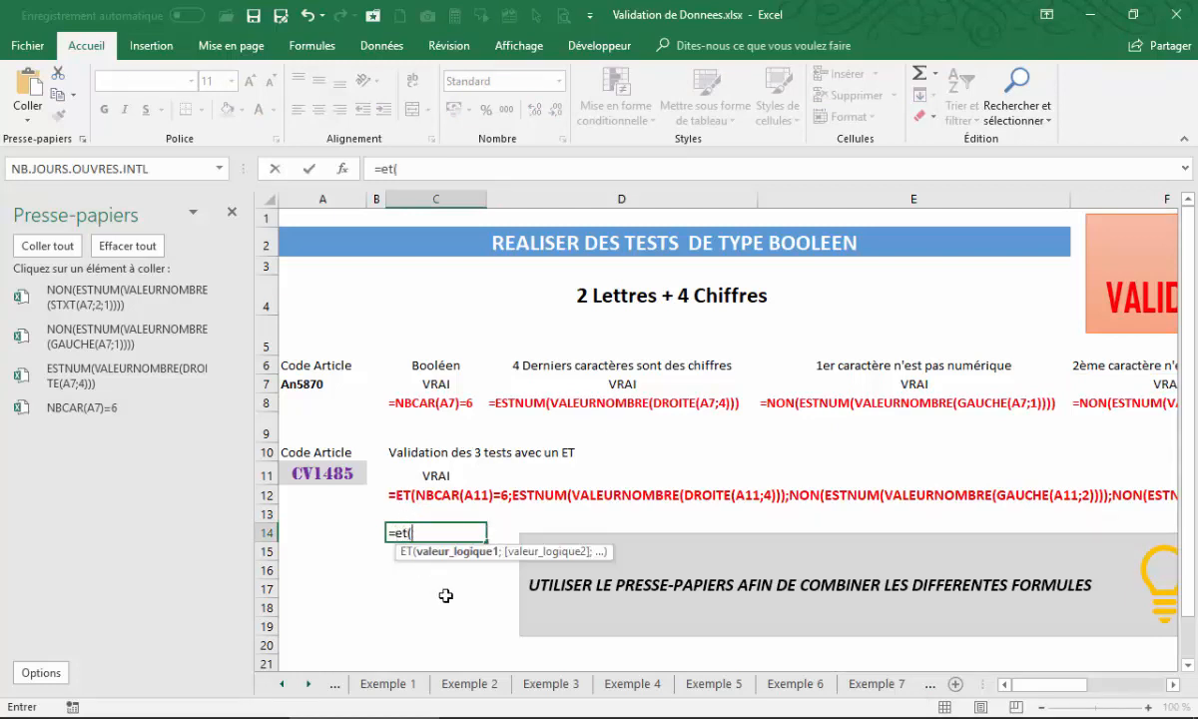
pyautogui.click(99, 409)
pyautogui.write(';')
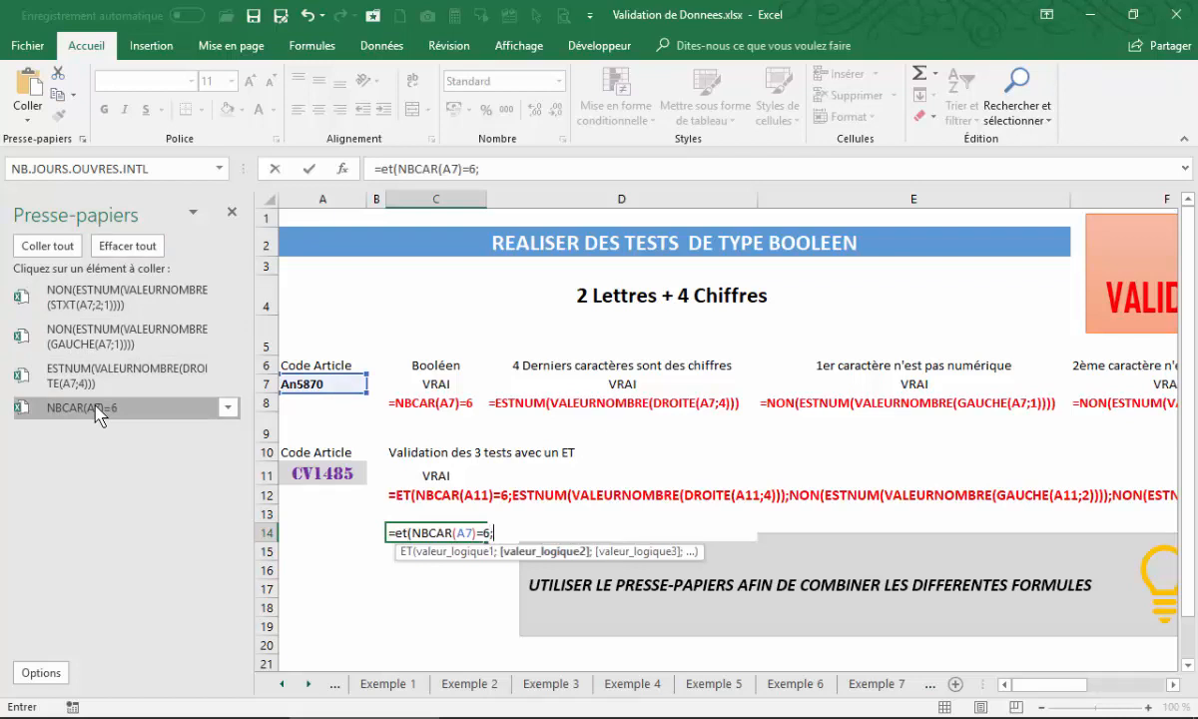
pyautogui.click(100, 379)
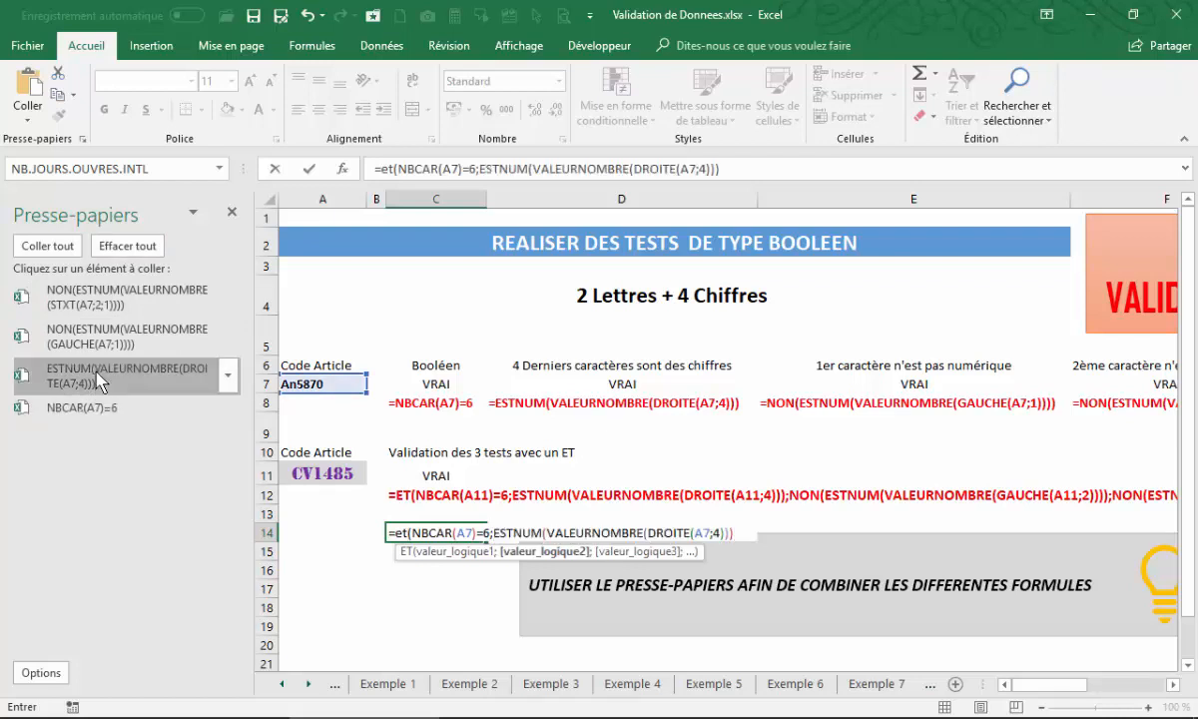
# Step: Complete the ET formula in C14 with the copied GAUCHE and STXT tests as third and fourth arguments, and check it against the code in A7
pyautogui.write(';')
pyautogui.click(104, 338)
pyautogui.write(';')
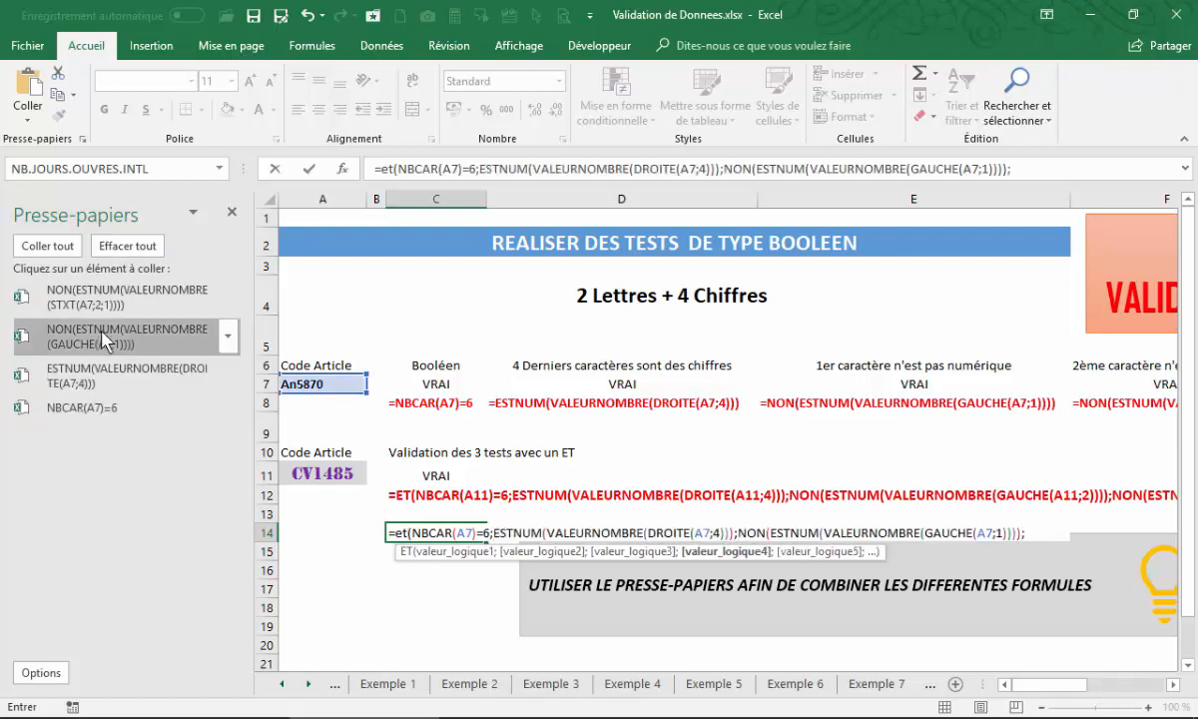
pyautogui.click(110, 299)
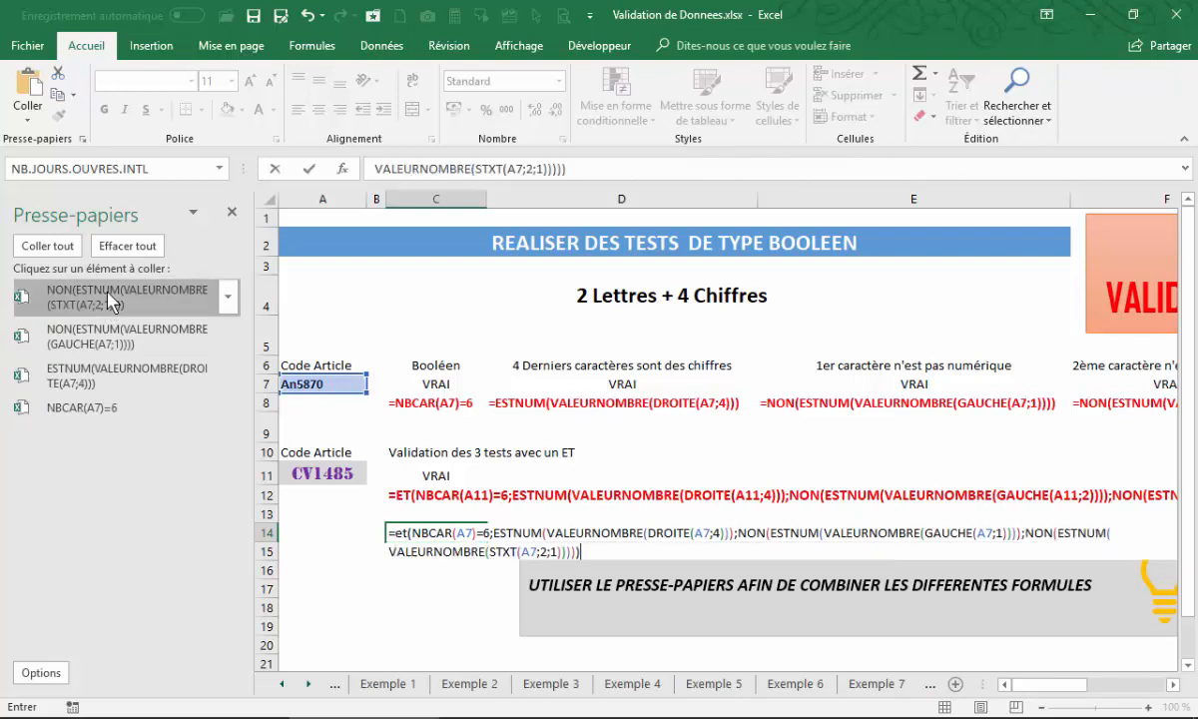
pyautogui.press('Return')
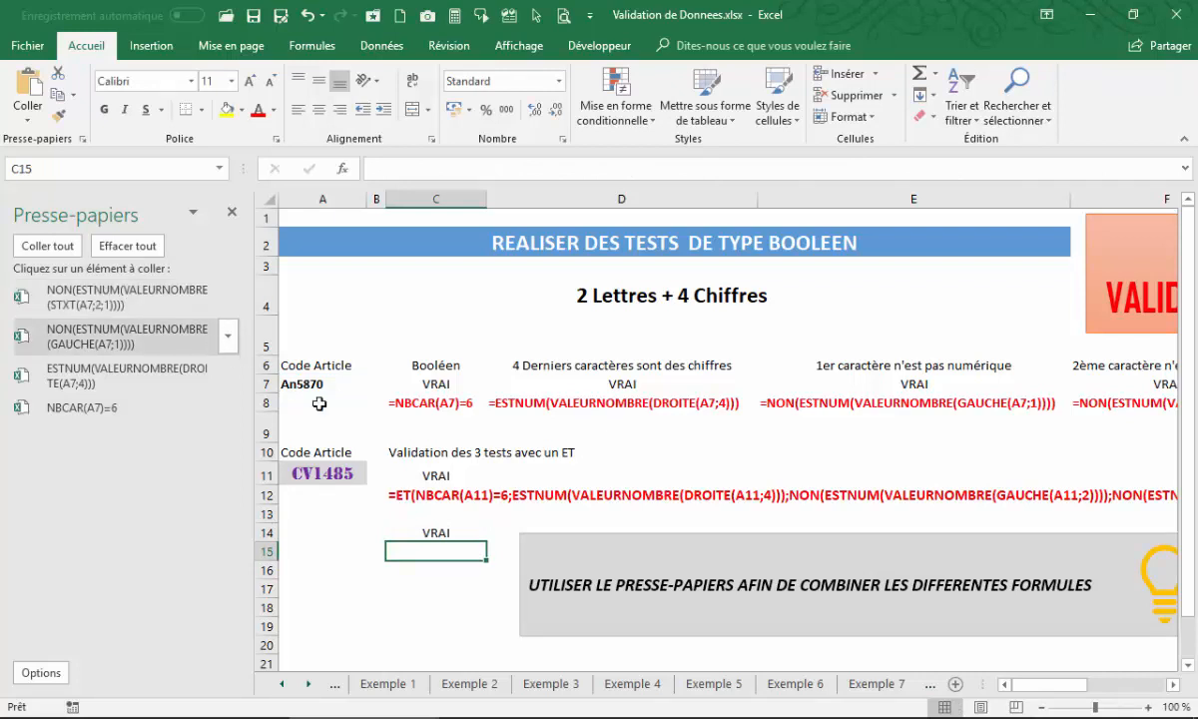
pyautogui.click(311, 385)
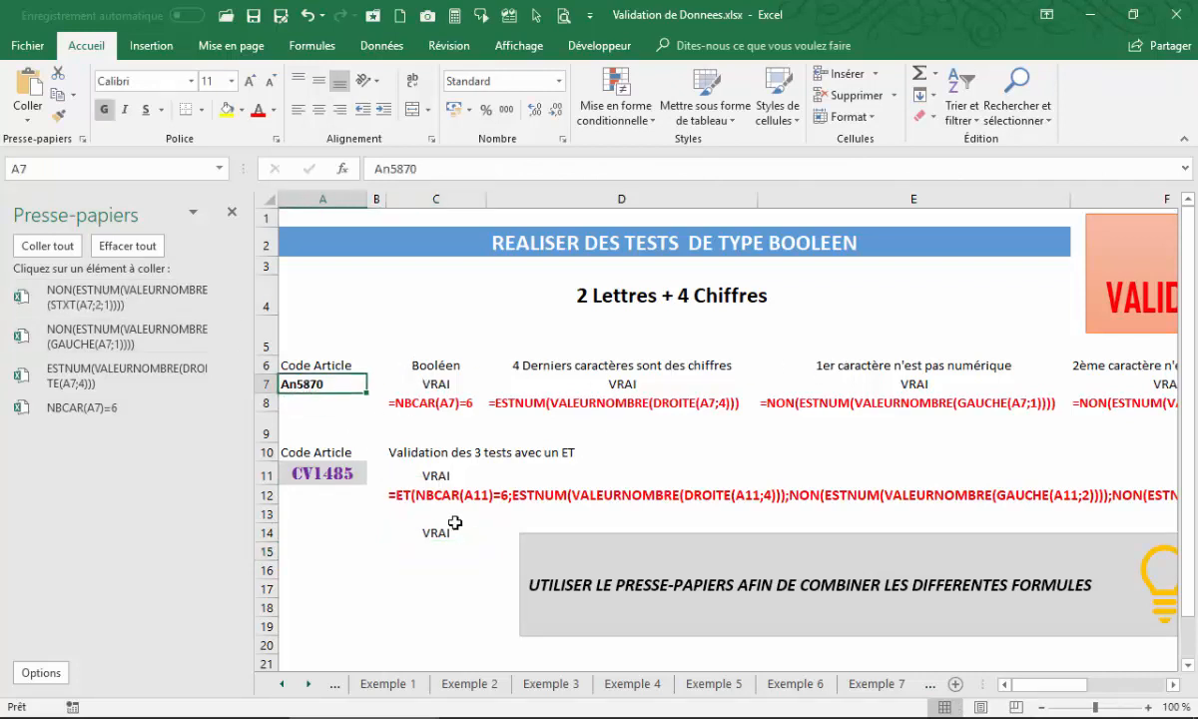
pyautogui.click(445, 526)
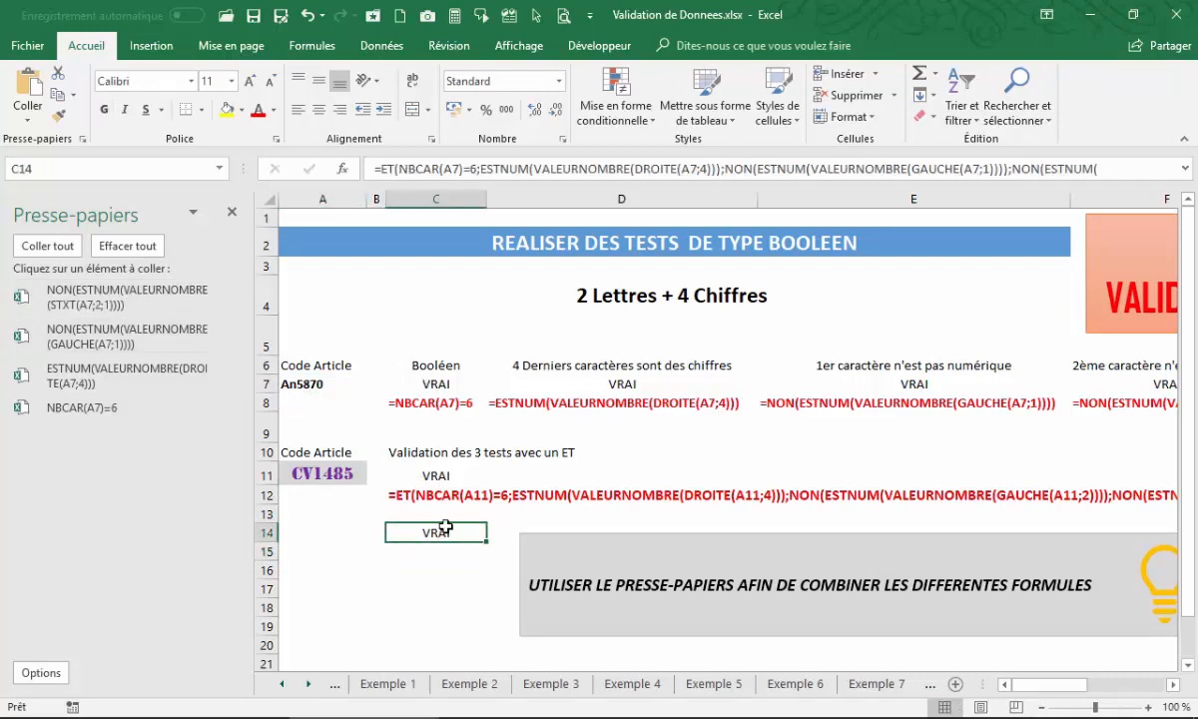
# Step: Copy the complete ET formula from C14, leave the cell unedited, and close the clipboard pane
pyautogui.click(1186, 169)
pyautogui.moveTo(565, 188); pyautogui.dragTo(315, 163)
pyautogui.hotkey('ctrl', 'c')
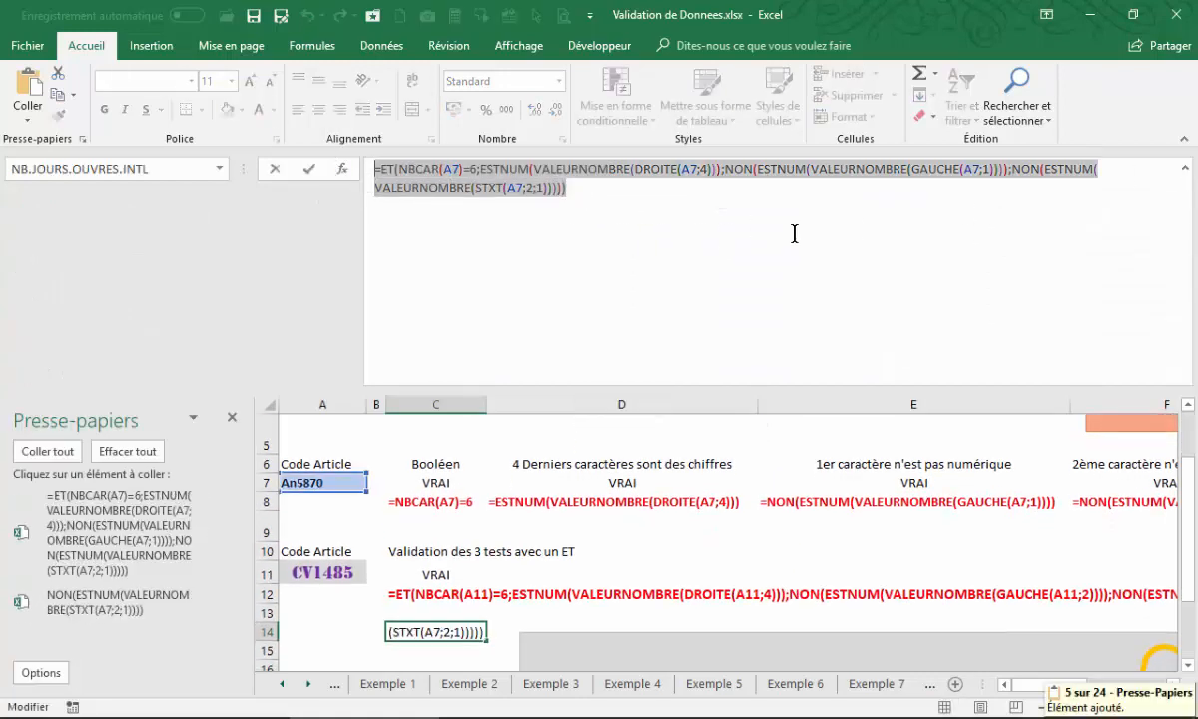
pyautogui.press('Escape')
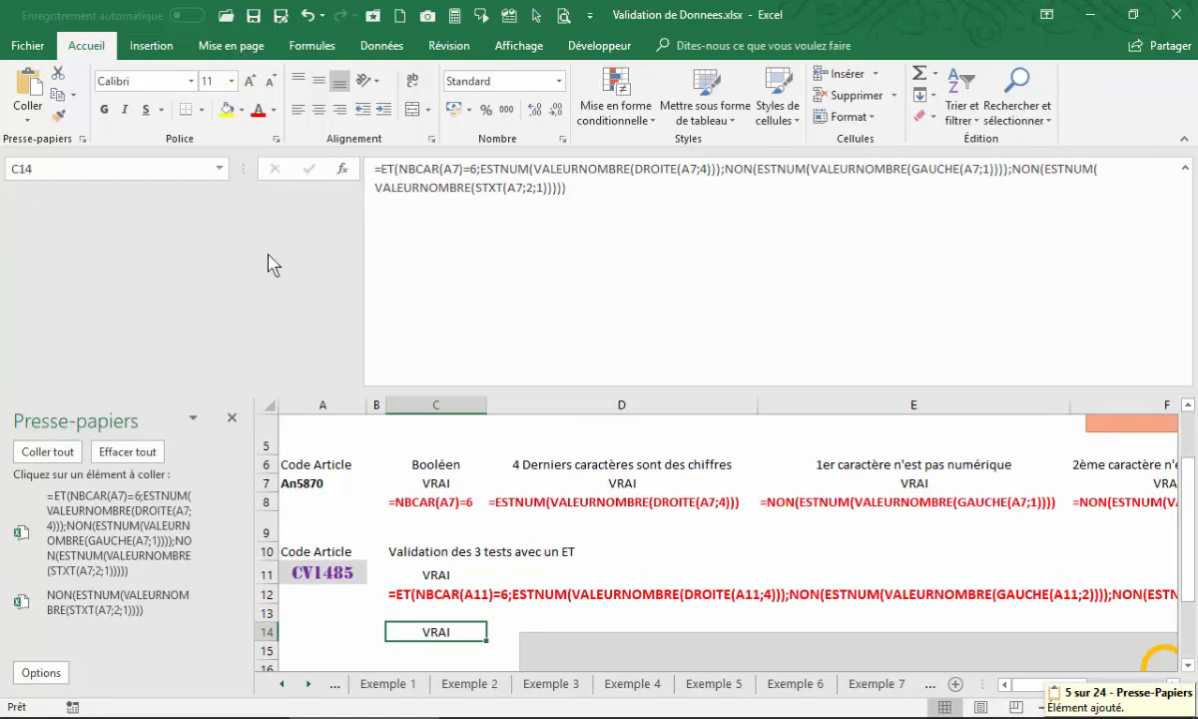
pyautogui.click(231, 418)
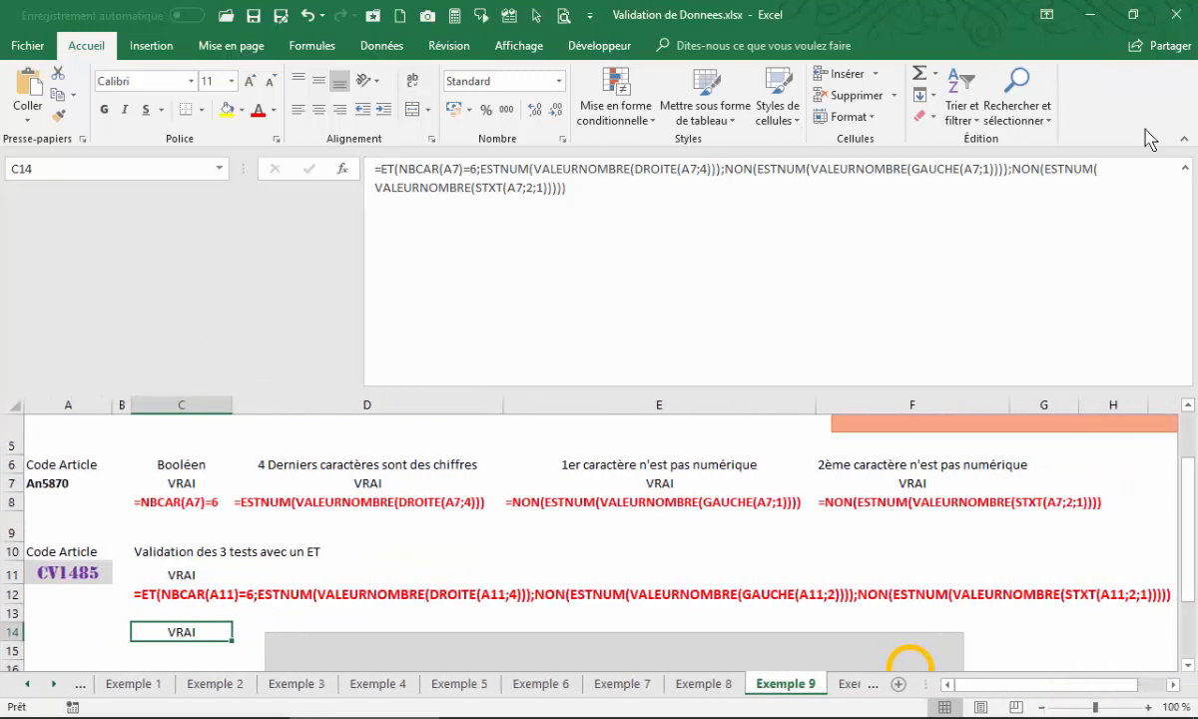
pyautogui.click(1185, 169)
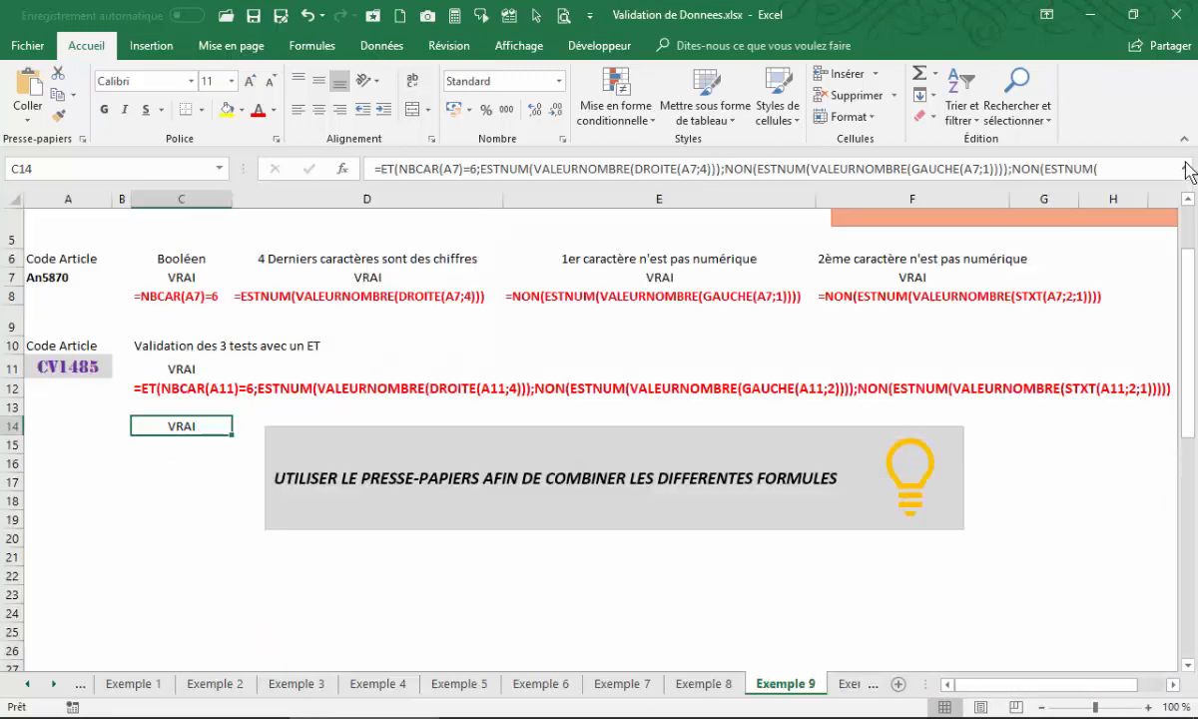
# Step: Apply a Personnalisé data validation rule to A7 using the copied ET formula as its criterion
pyautogui.click(53, 277)
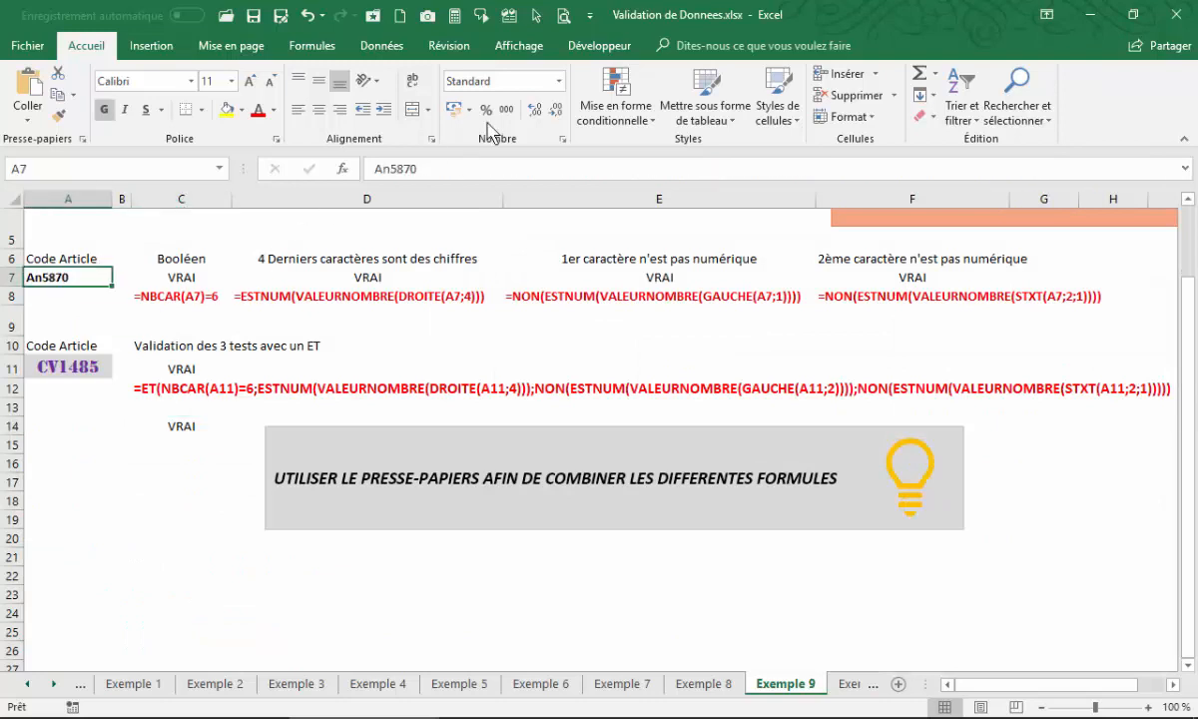
pyautogui.click(383, 46)
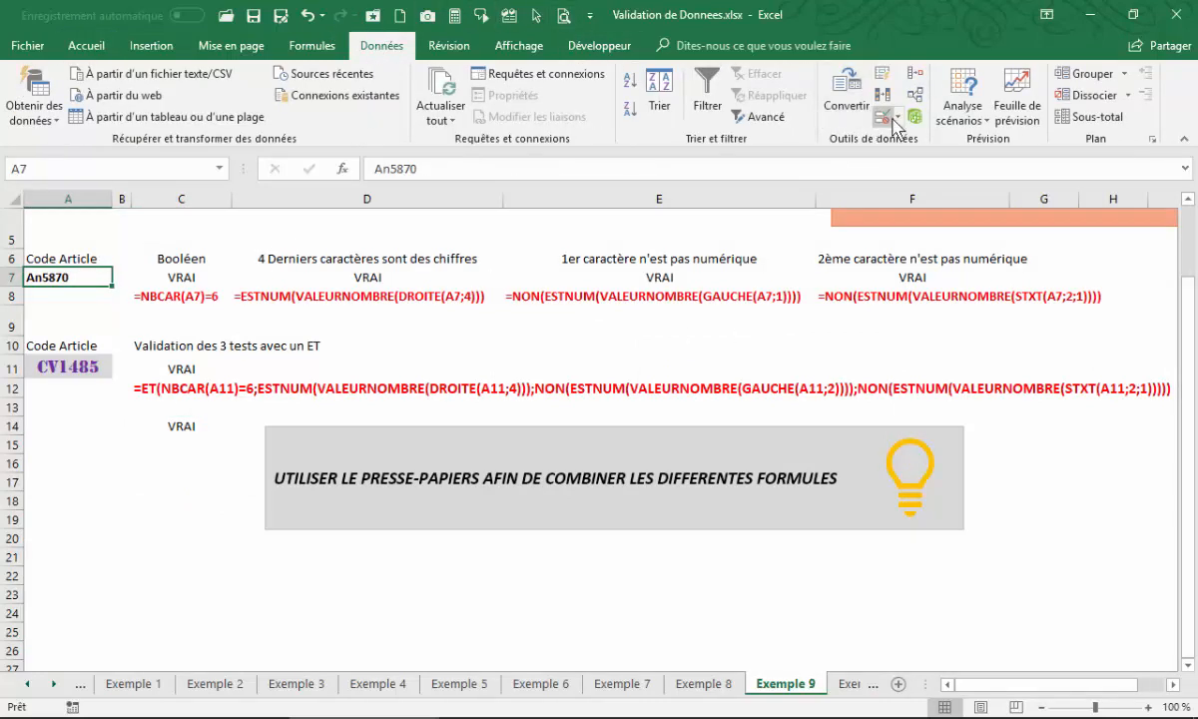
pyautogui.click(897, 118)
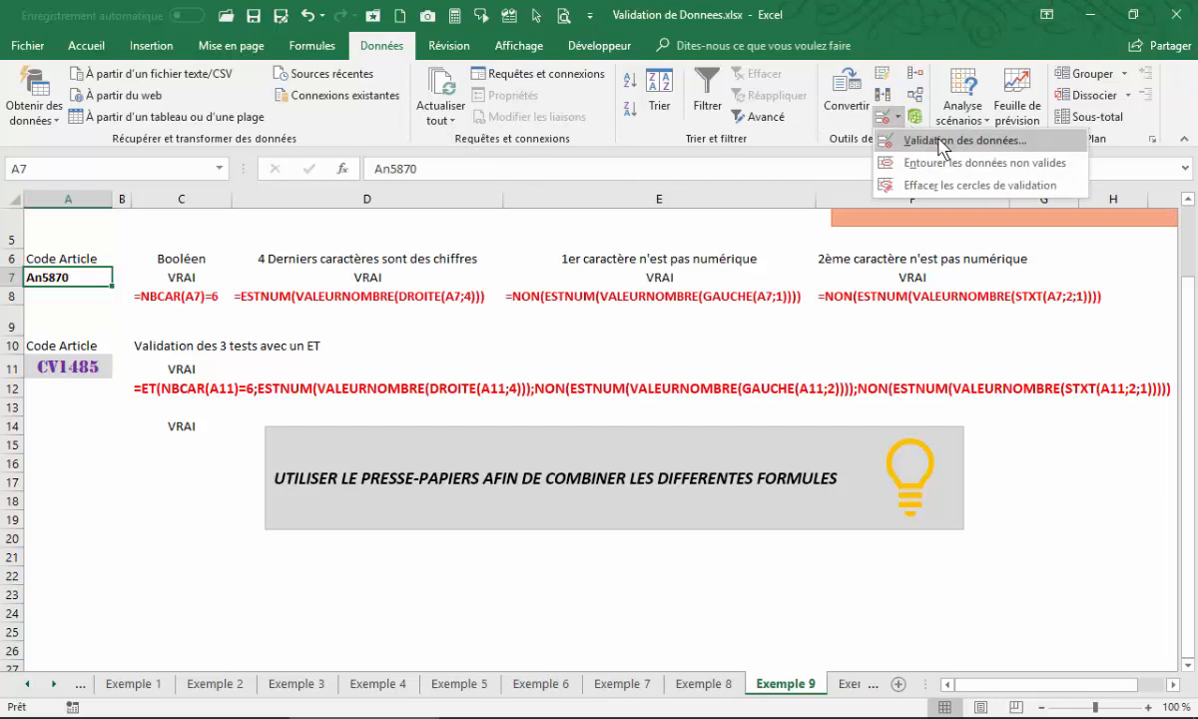
pyautogui.click(943, 142)
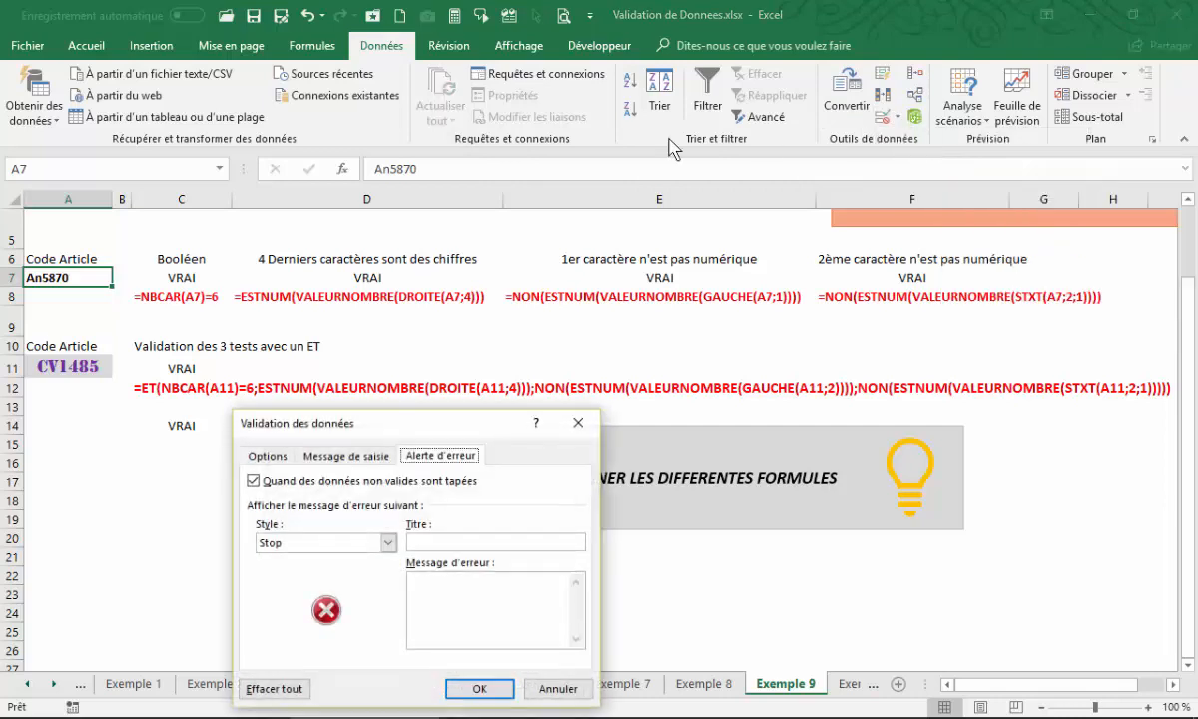
pyautogui.click(267, 457)
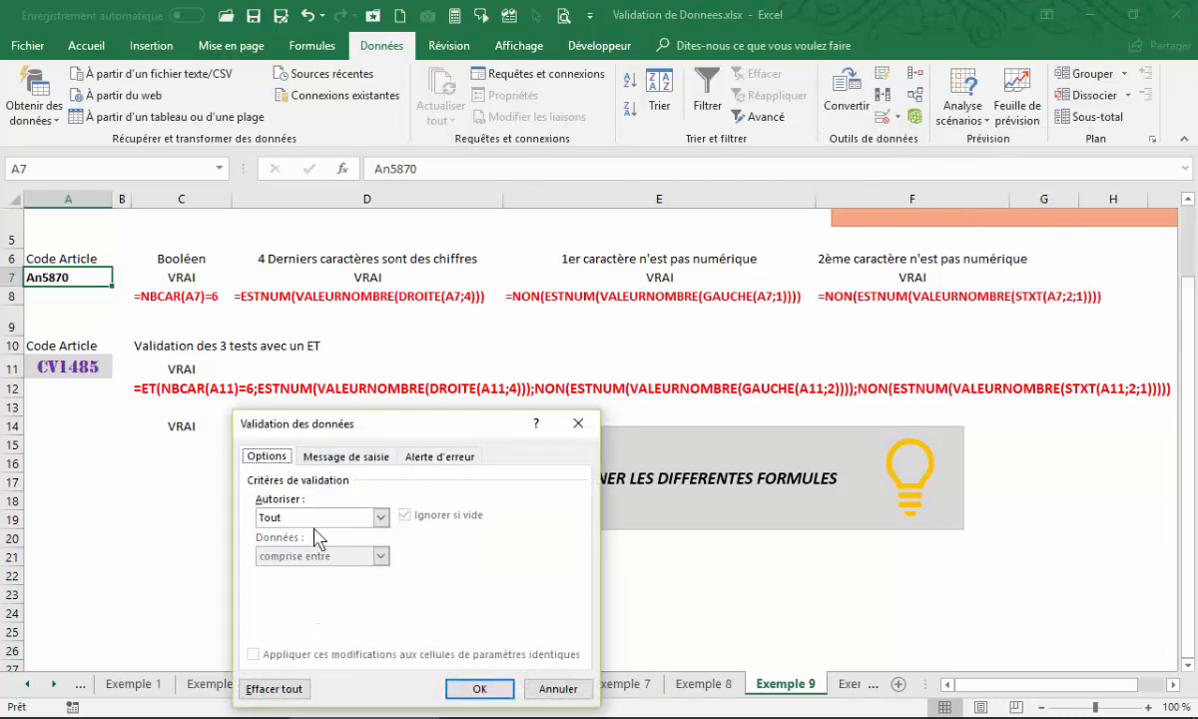
pyautogui.click(381, 517)
pyautogui.click(284, 619)
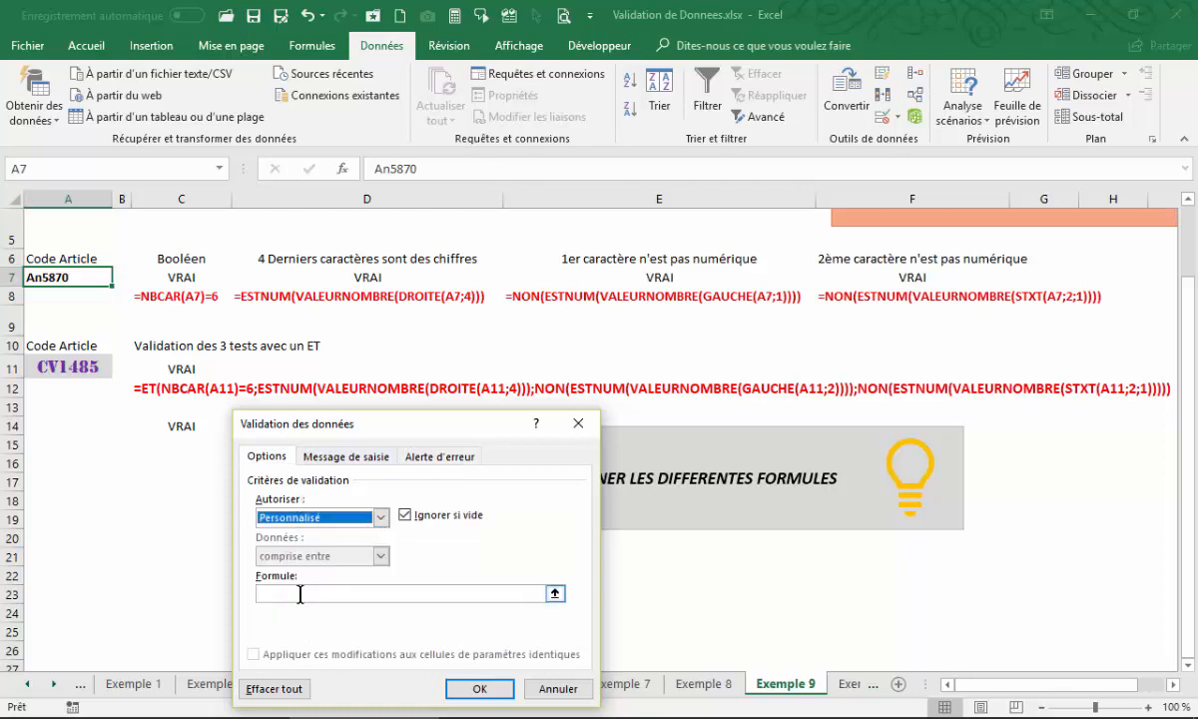
pyautogui.click(297, 592)
pyautogui.hotkey('ctrl', 'v')
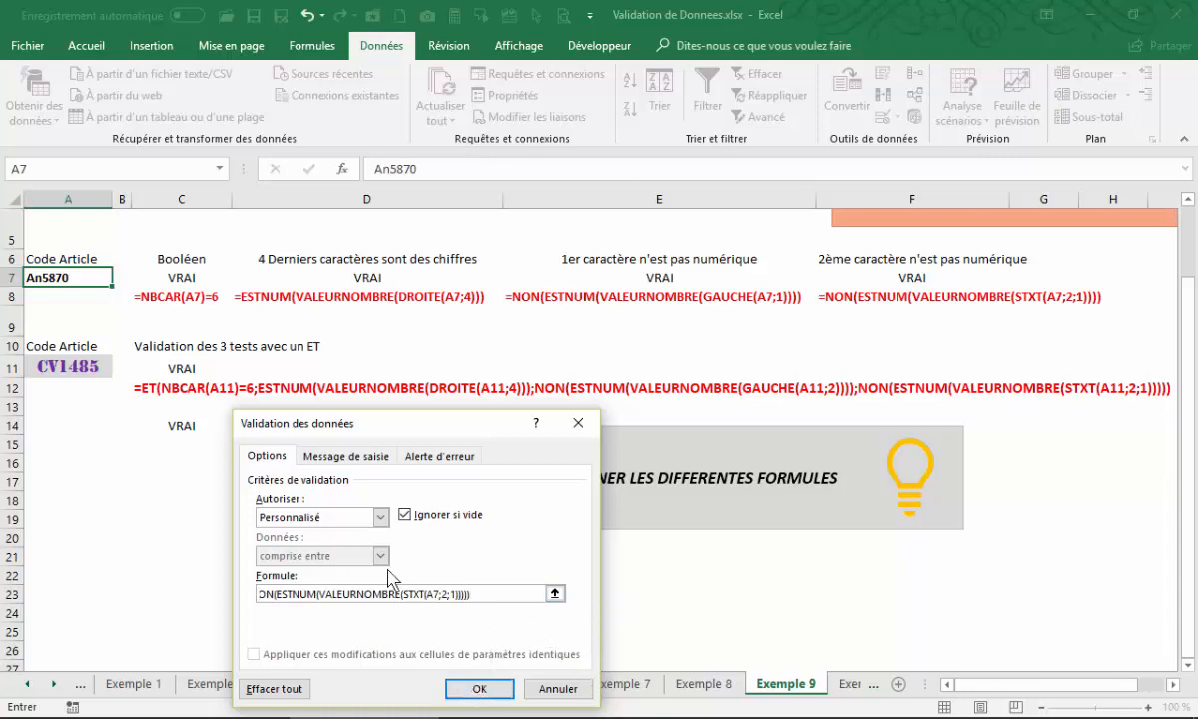
pyautogui.click(482, 691)
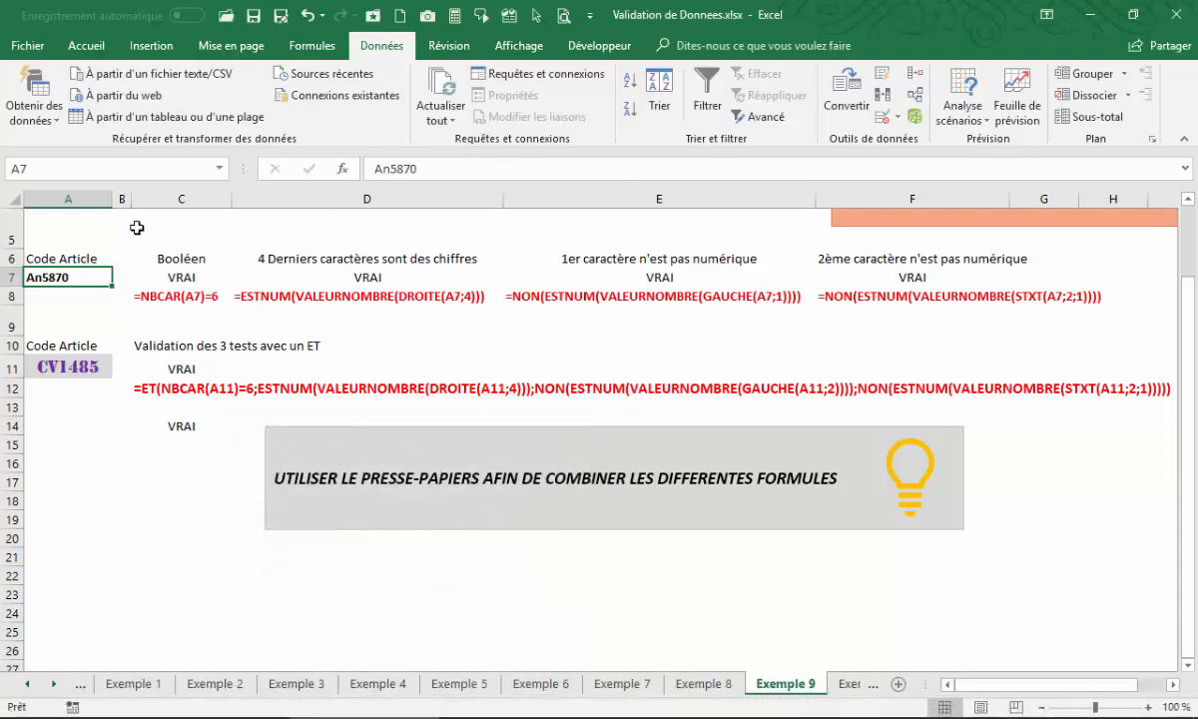
# Step: Test the validation rule by entering the article code RT0124 in A7
pyautogui.click(42, 312)
pyautogui.click(52, 277)
pyautogui.write('RT')
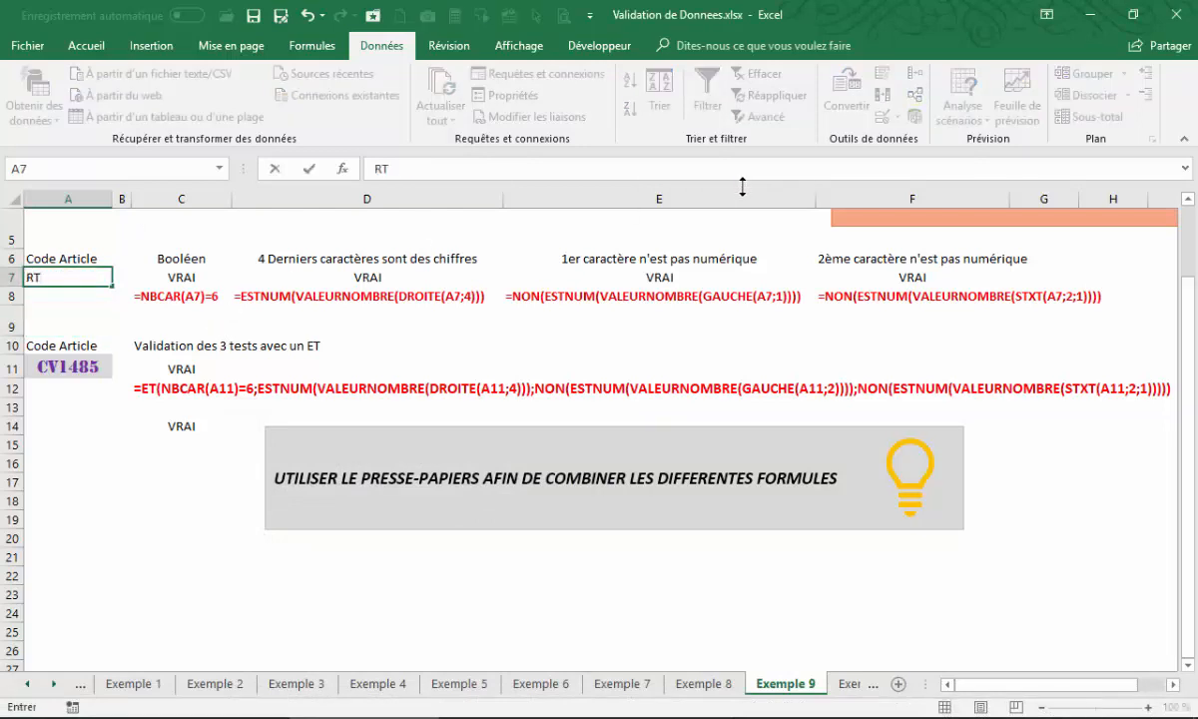
pyautogui.write('0124')
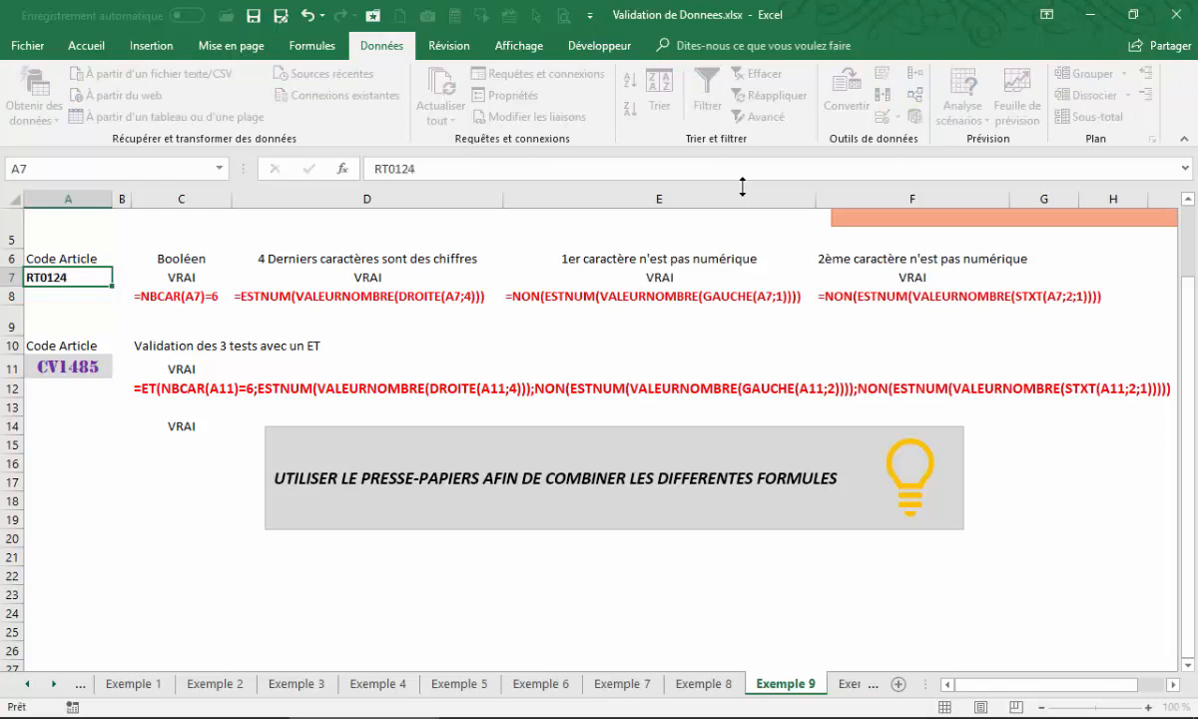
pyautogui.press('Return')
# Step: Try to enter the seven-character code RT01244 in A7 and choose to retry the entry
pyautogui.scroll(2, 584, 246)
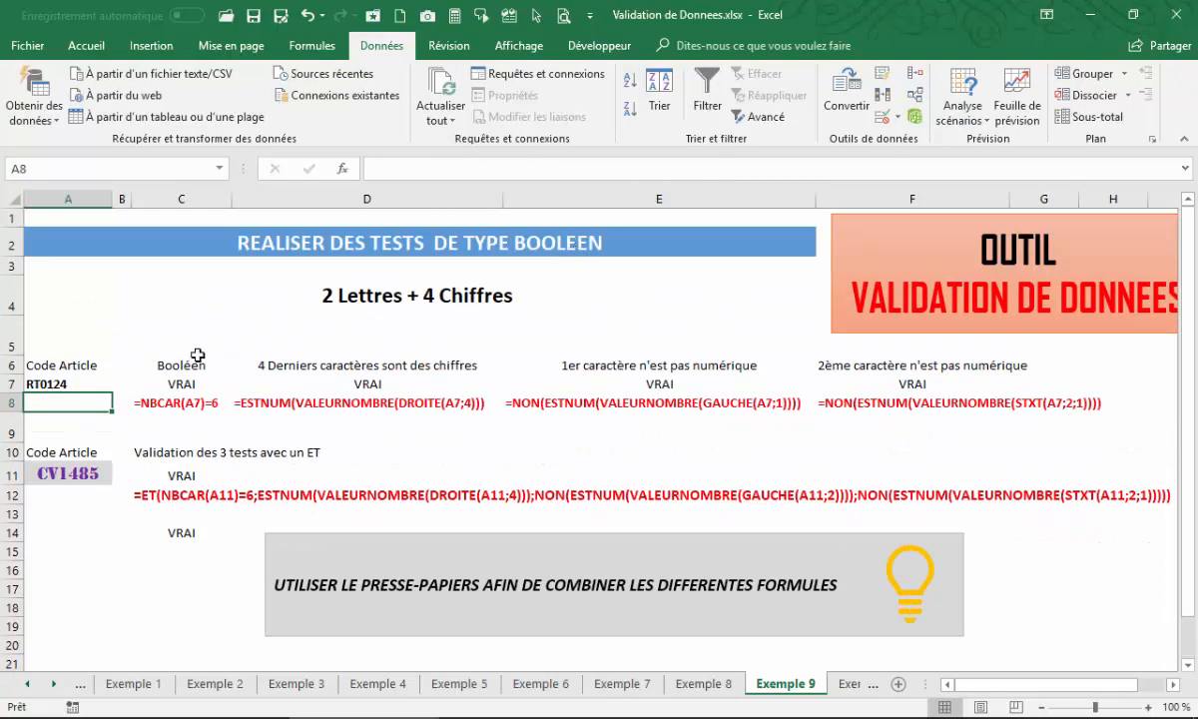
pyautogui.click(58, 378)
pyautogui.click(425, 169)
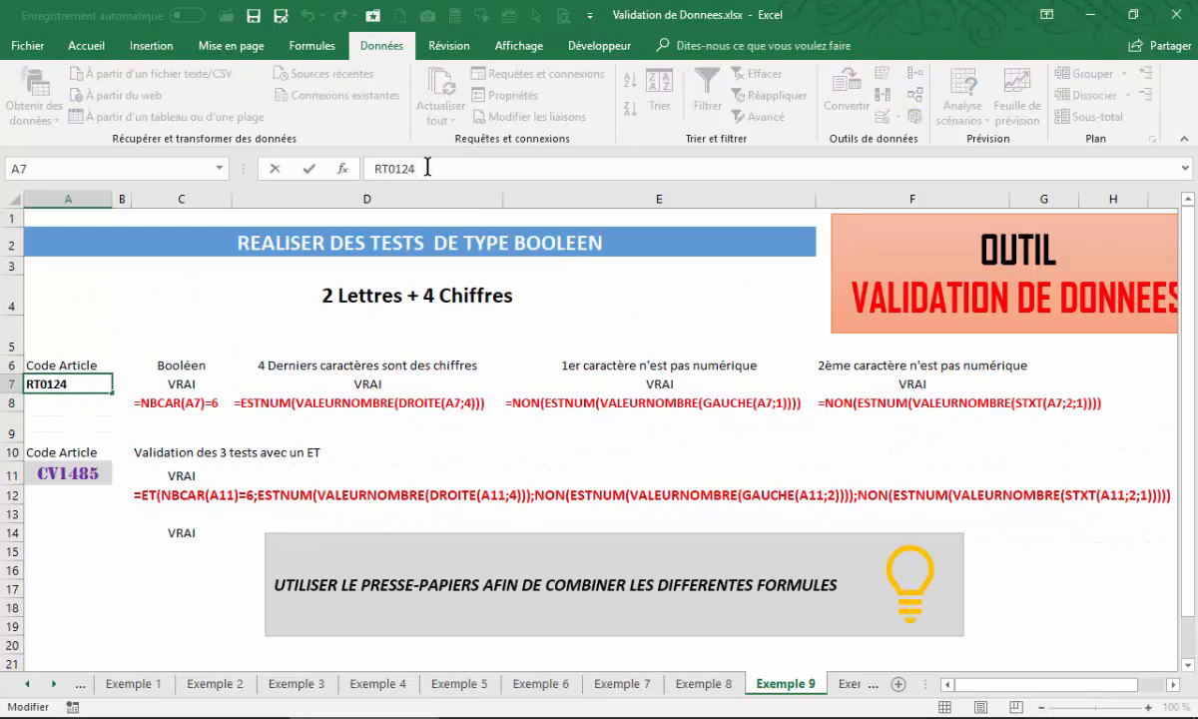
pyautogui.press('Return')
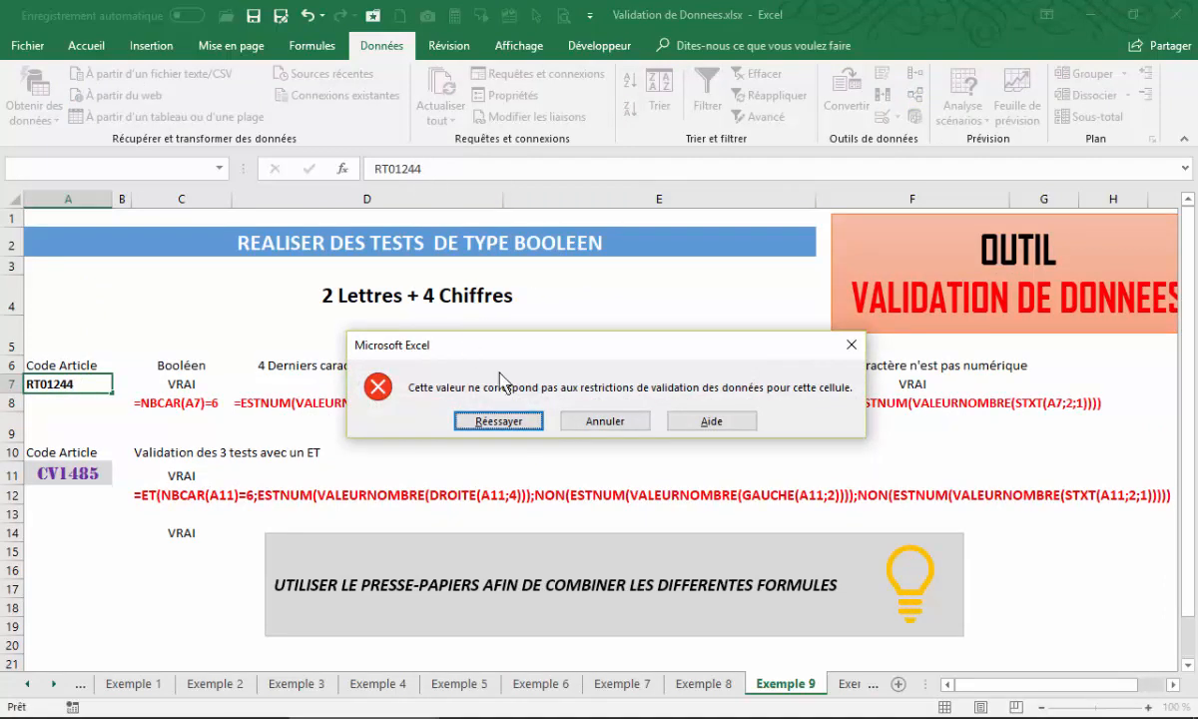
pyautogui.click(499, 421)
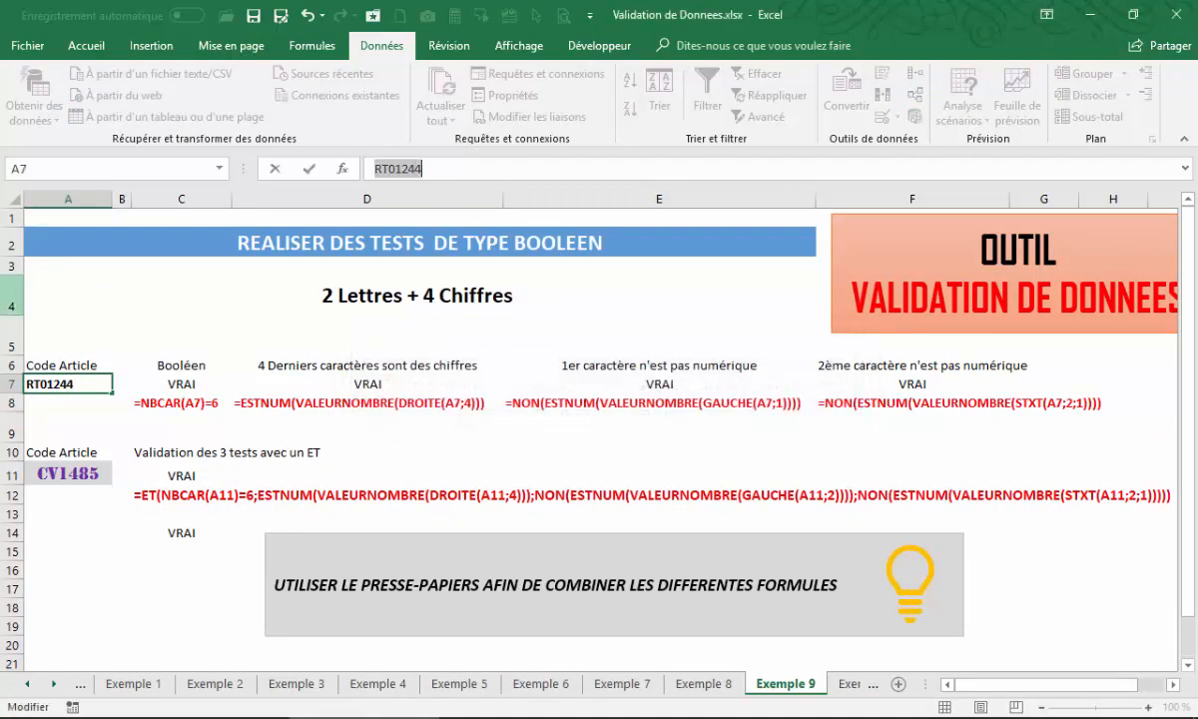
# Step: Try the code R11244 in A7, with a digit as second character, and choose to retry
pyautogui.click(58, 383)
pyautogui.moveTo(35, 385); pyautogui.dragTo(46, 385)
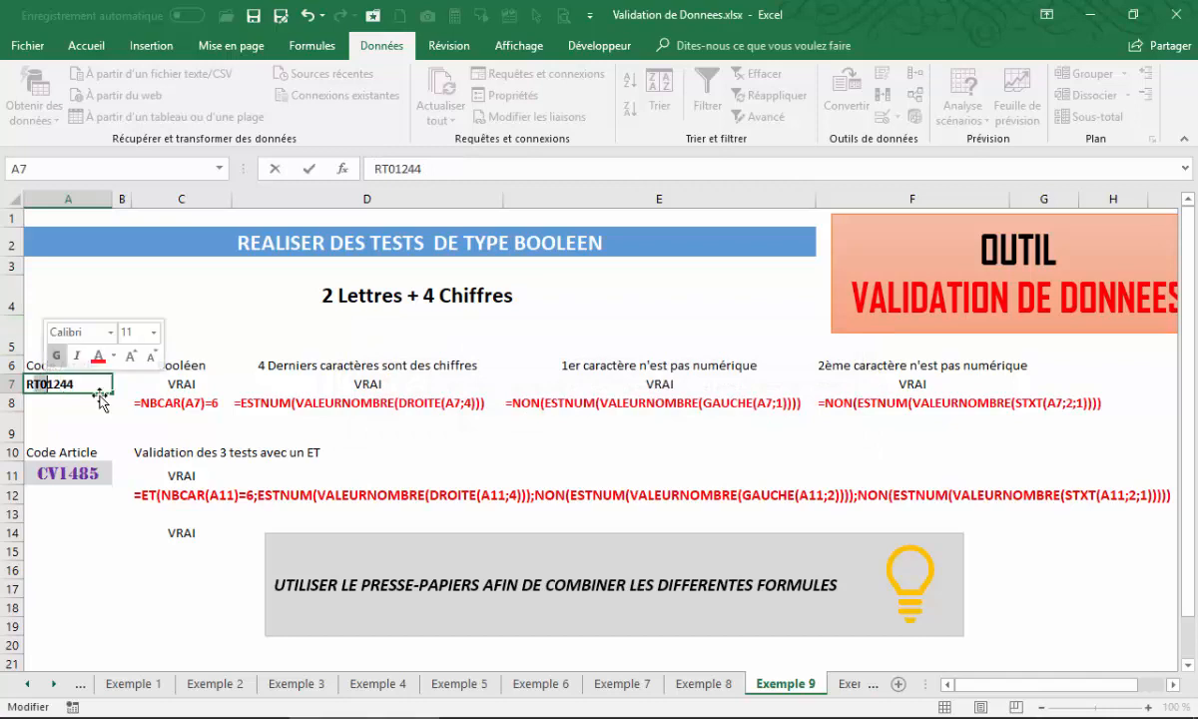
pyautogui.press('BackSpace')
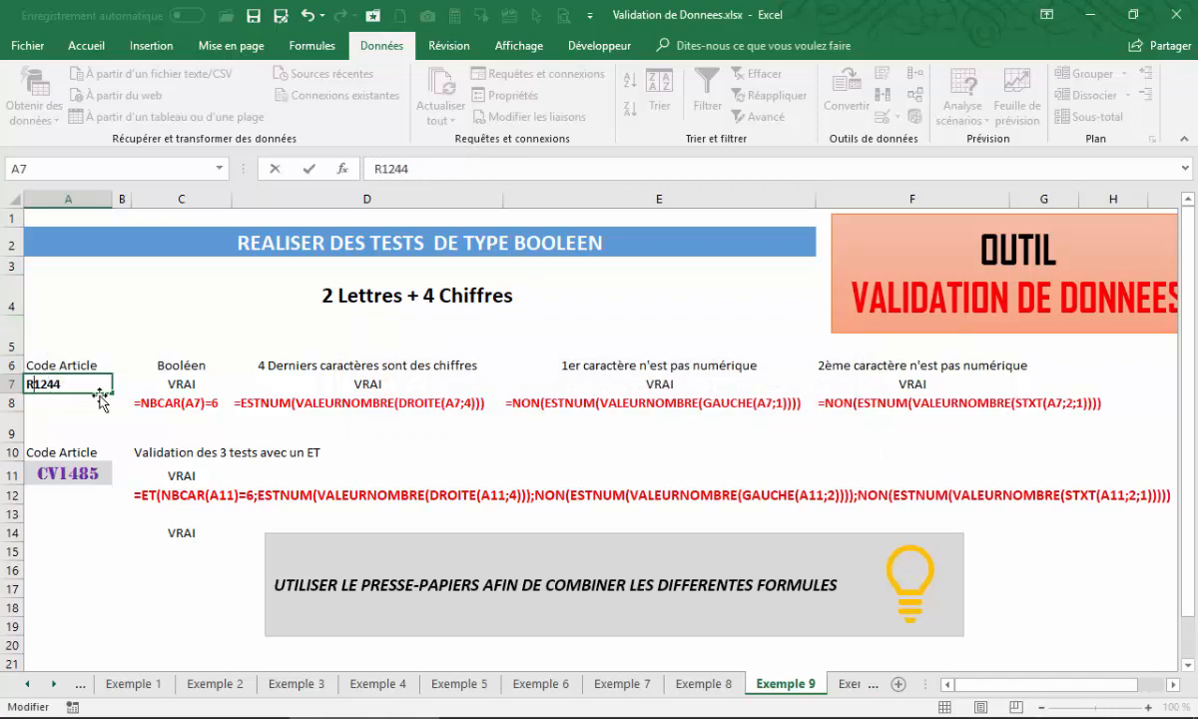
pyautogui.write('1')
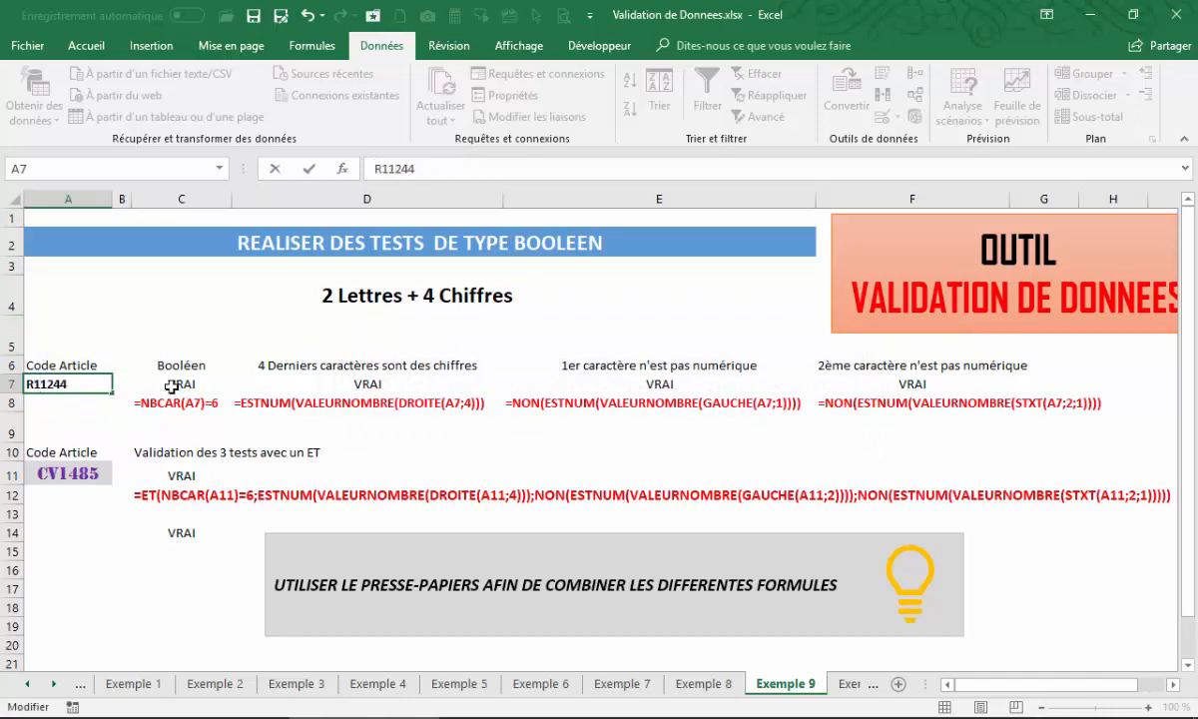
pyautogui.press('Return')
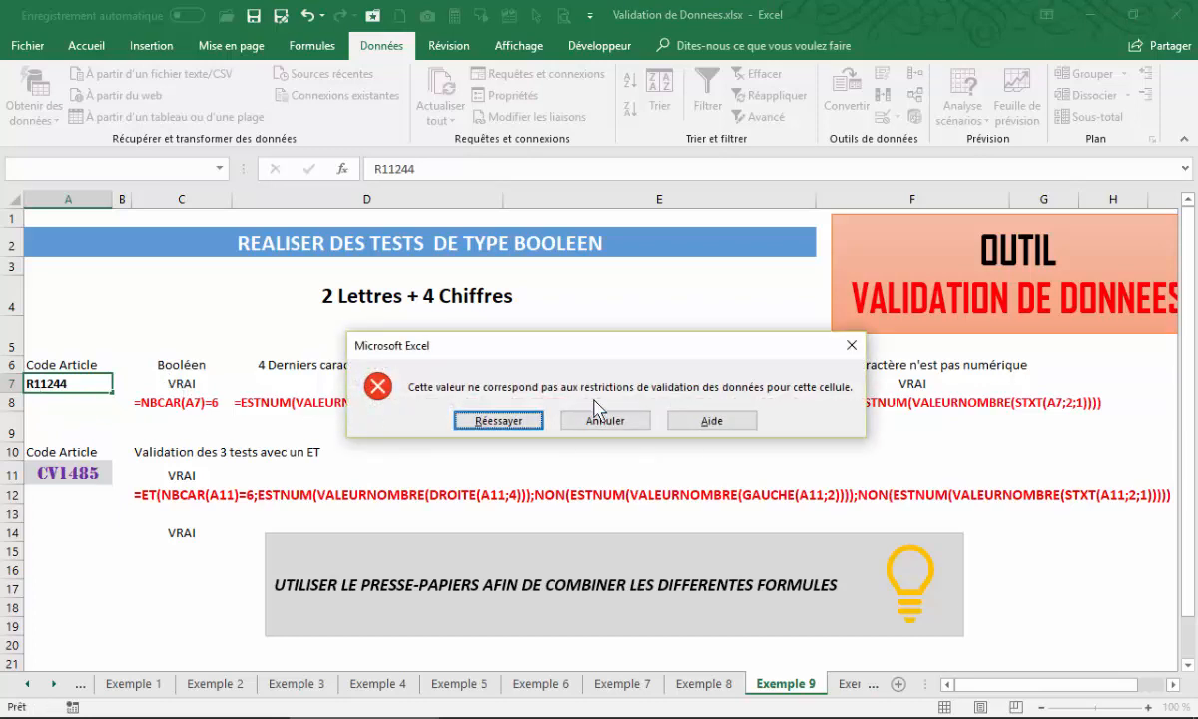
pyautogui.click(514, 421)
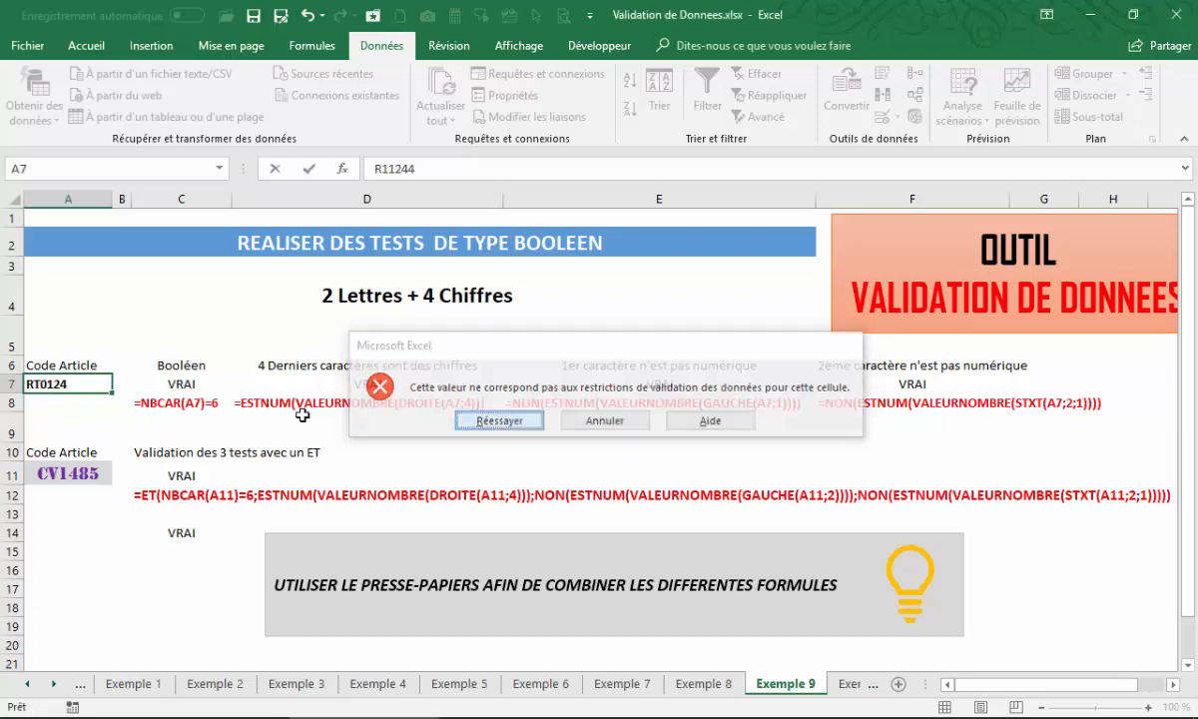
# Step: Replace the first two characters of the code in A7 to enter ab1244
pyautogui.click(40, 384)
pyautogui.press('BackSpace')
pyautogui.press('BackSpace')
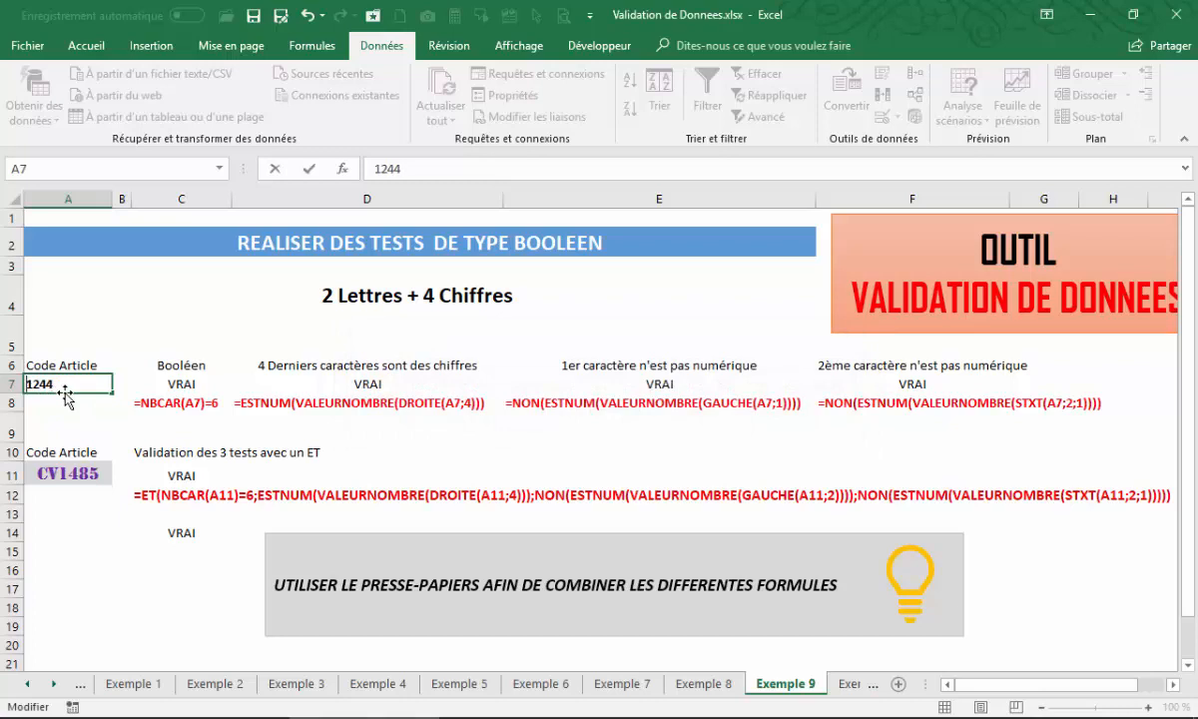
pyautogui.write('ab')
pyautogui.press('Return')
# Step: Try the code 1b1244 in A7, with a digit as first character, and choose to retry
pyautogui.click(63, 386)
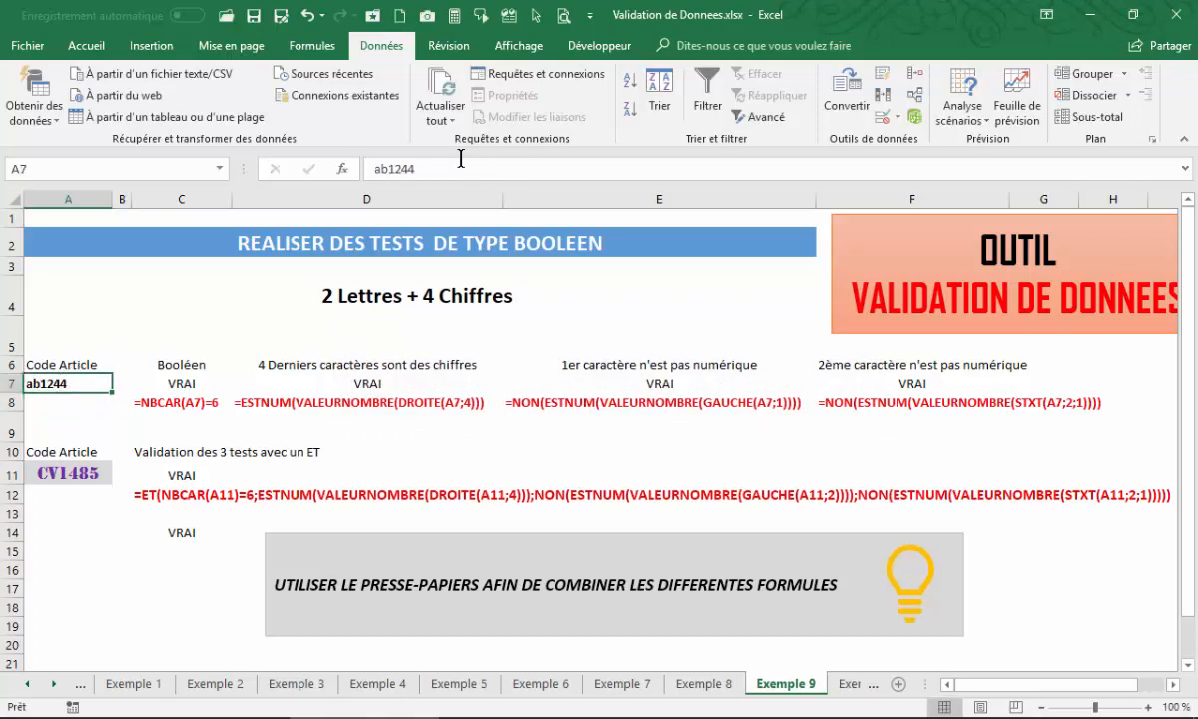
pyautogui.moveTo(382, 168); pyautogui.dragTo(351, 166)
pyautogui.write('1')
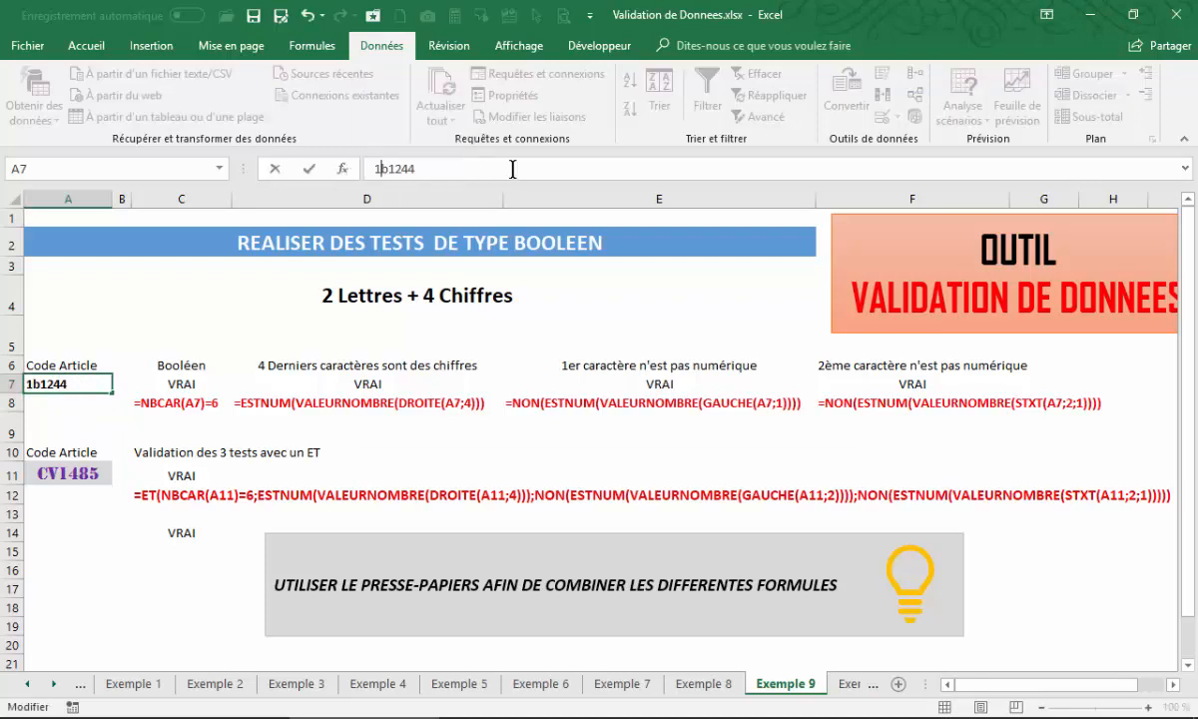
pyautogui.press('Return')
pyautogui.click(496, 421)
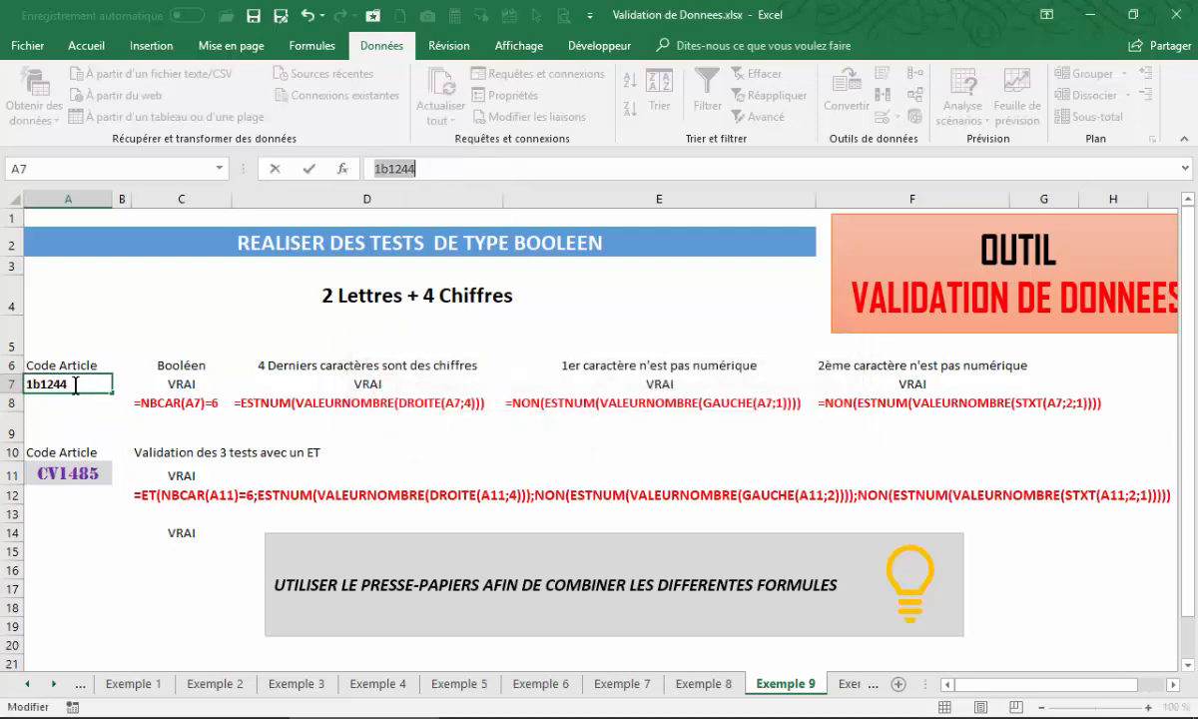
# Step: Replace the leading digit of the code in A7 with a letter to enter bb1244
pyautogui.moveTo(33, 386); pyautogui.dragTo(6, 384)
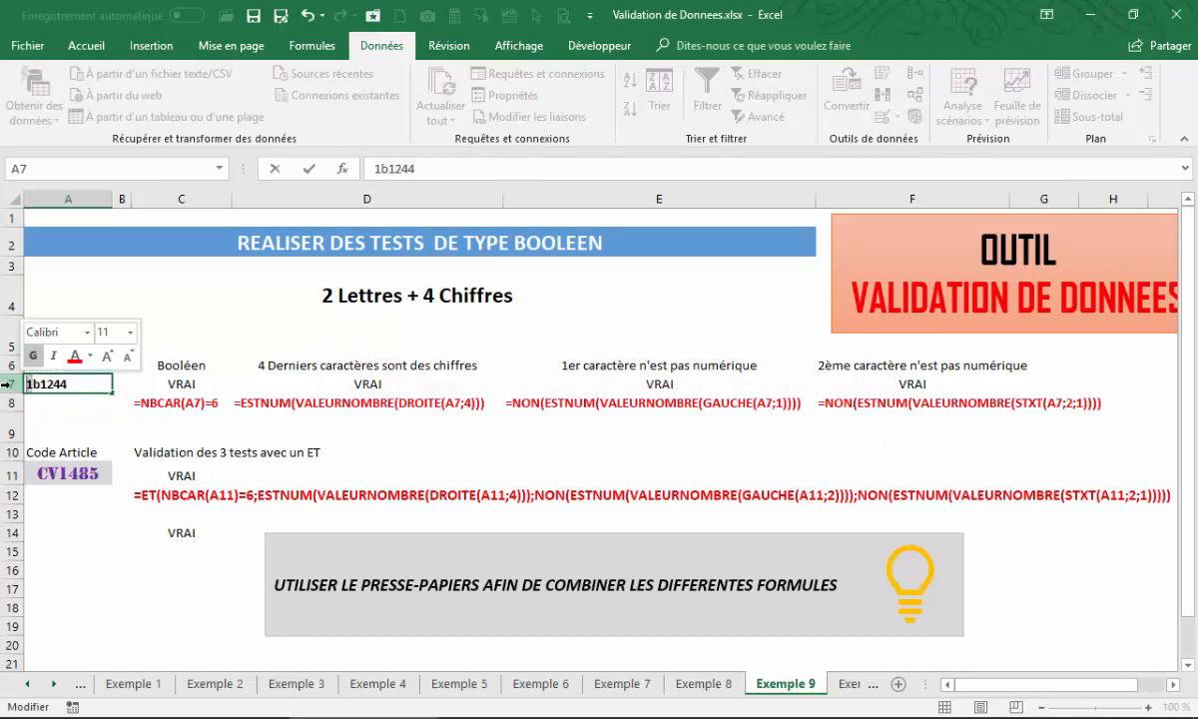
pyautogui.write('b')
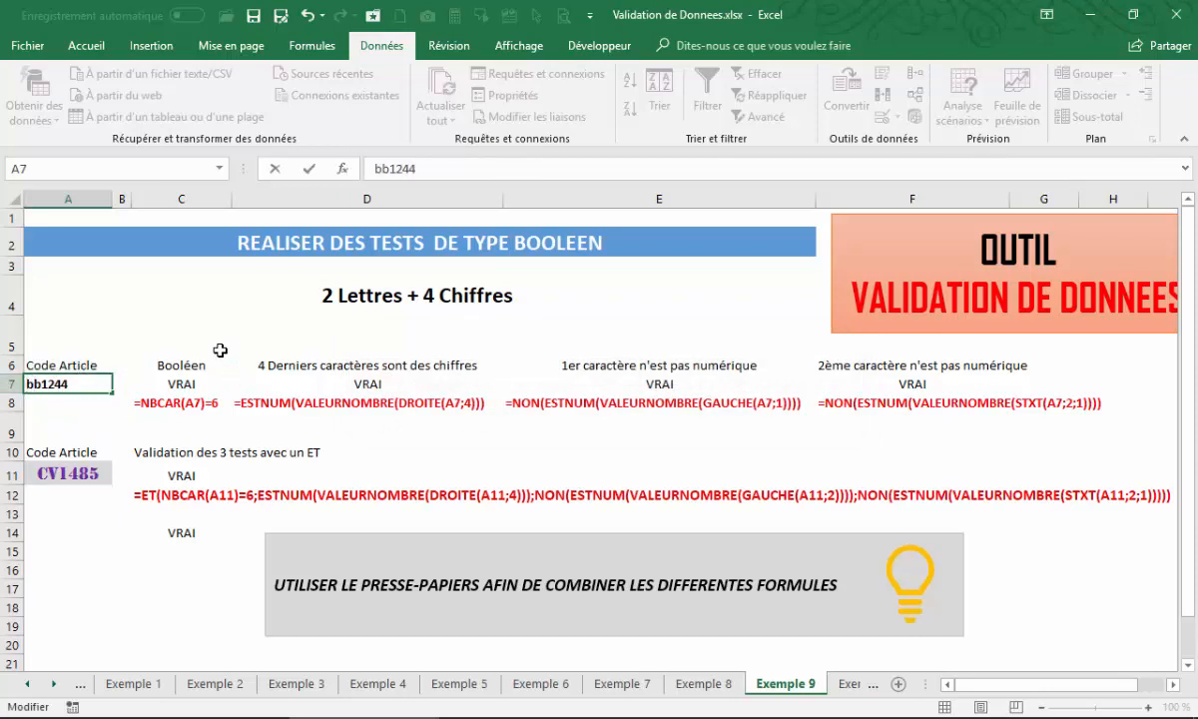
pyautogui.hotkey('ctrl', 'Return')
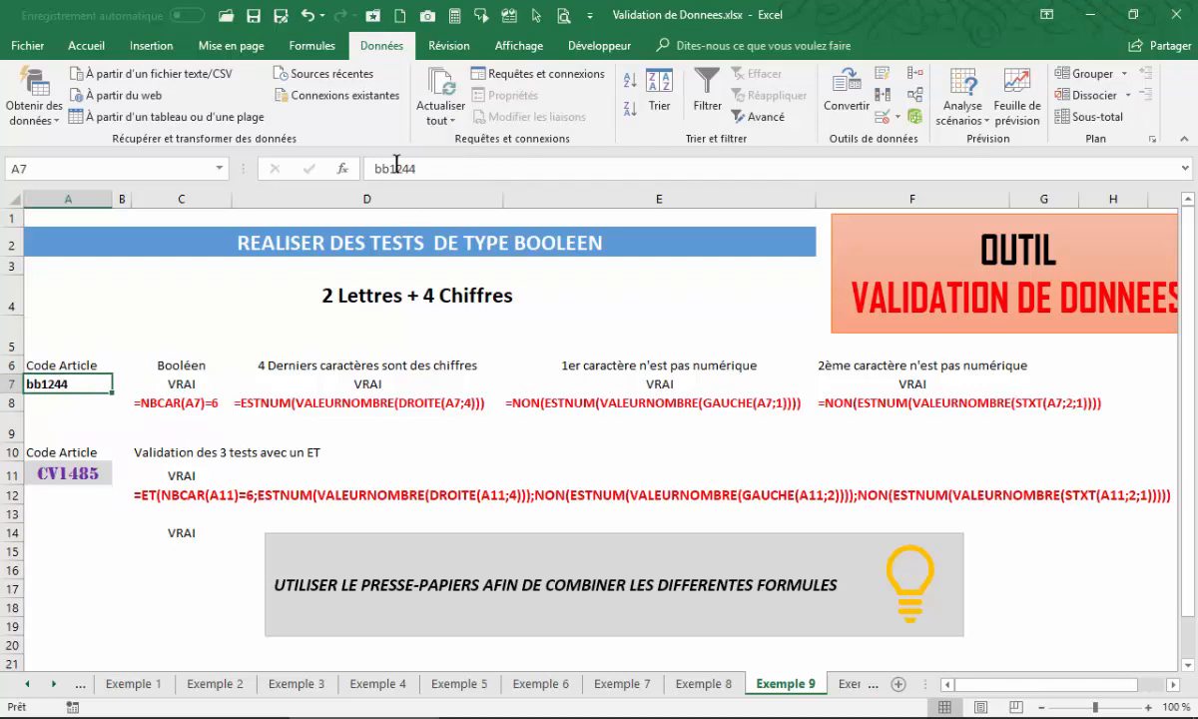
# Step: Try the code b1b244 in A7, with a digit second and a letter third, and choose to retry each time it is rejected
pyautogui.moveTo(381, 169); pyautogui.dragTo(389, 168)
pyautogui.write('1')
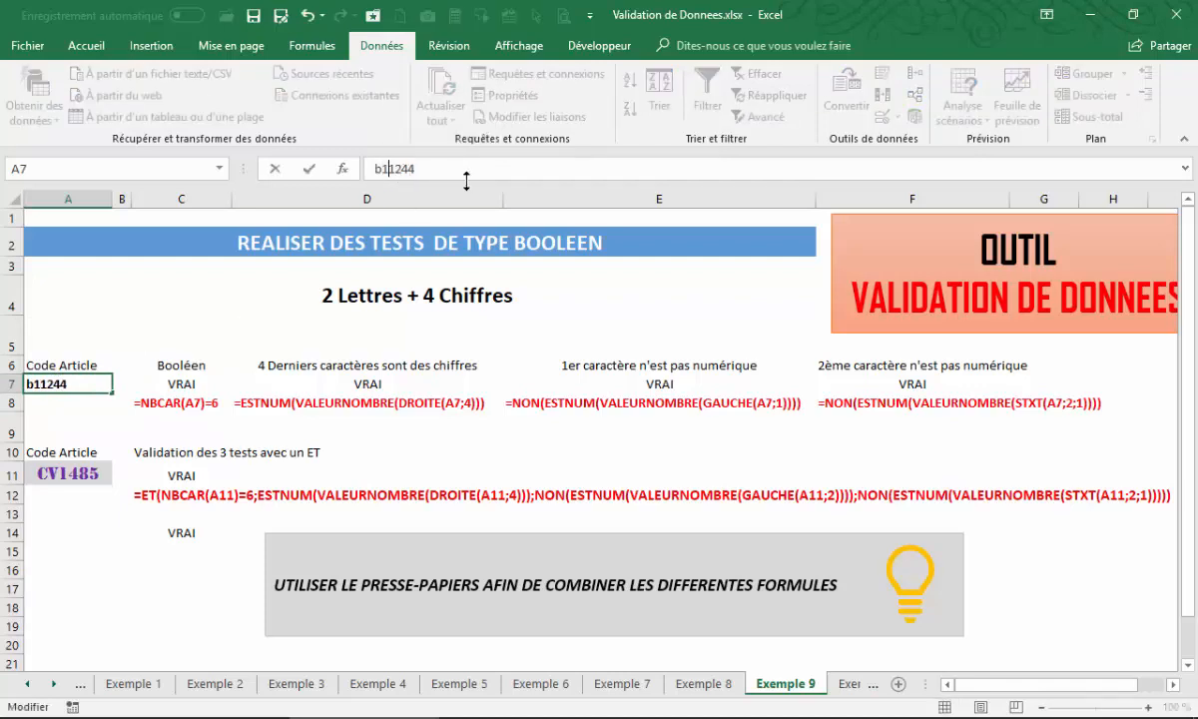
pyautogui.write('b')
pyautogui.press('Return')
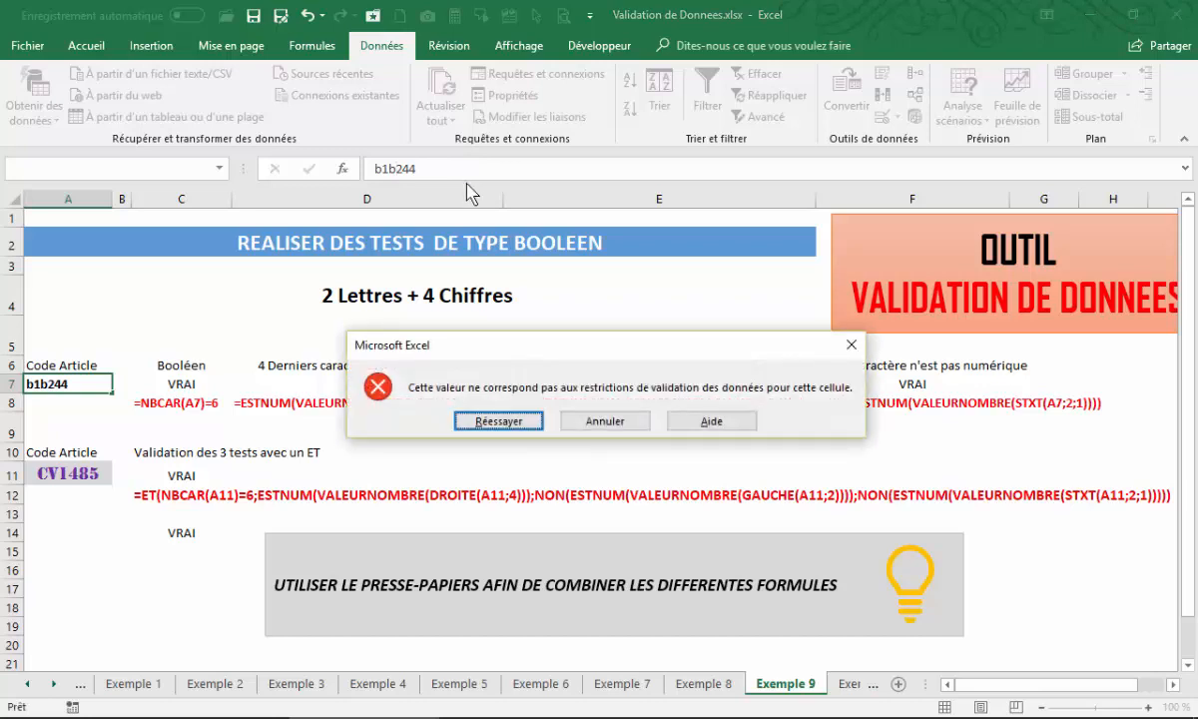
pyautogui.click(489, 420)
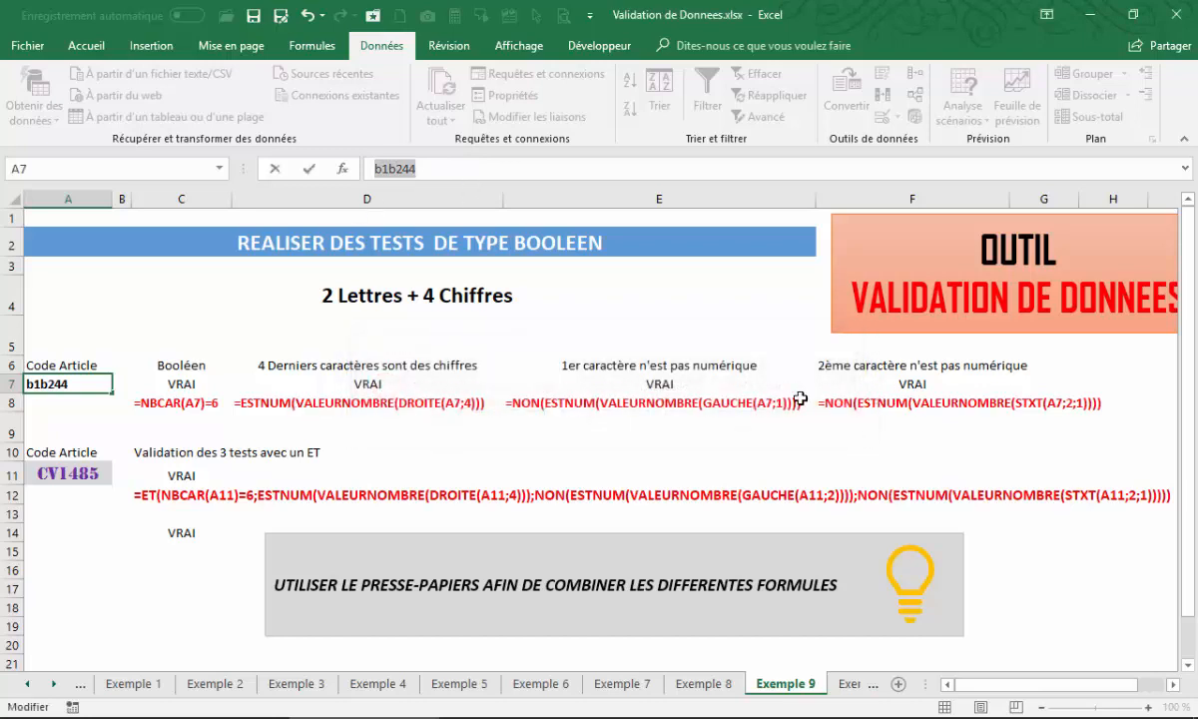
pyautogui.press('Return')
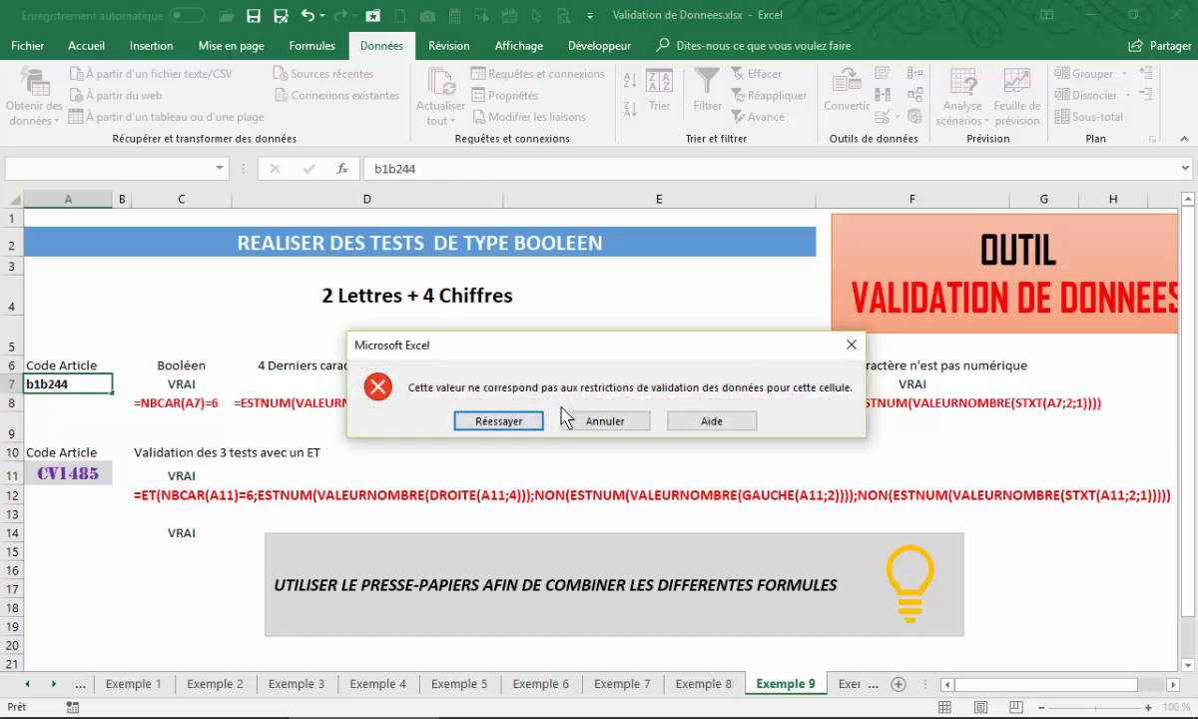
pyautogui.press('Return')
# Step: Replace the whole code in A7 with bb1245, two letters followed by four digits
pyautogui.click(94, 383)
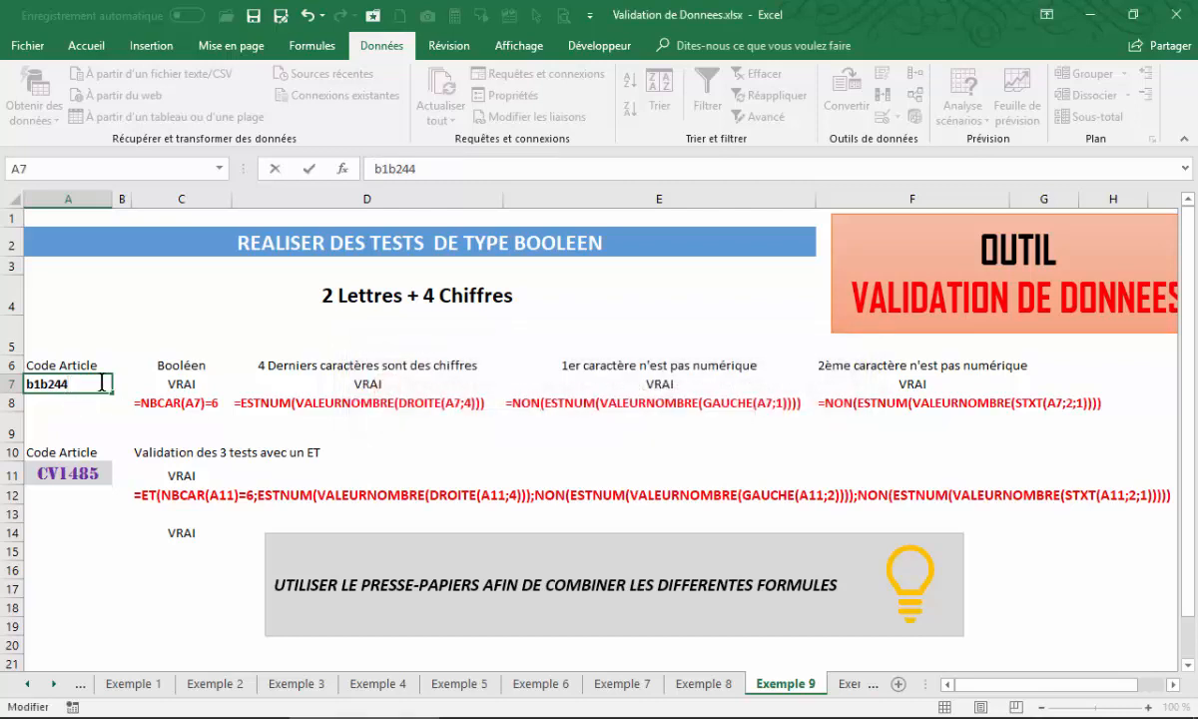
pyautogui.doubleClick(102, 383)
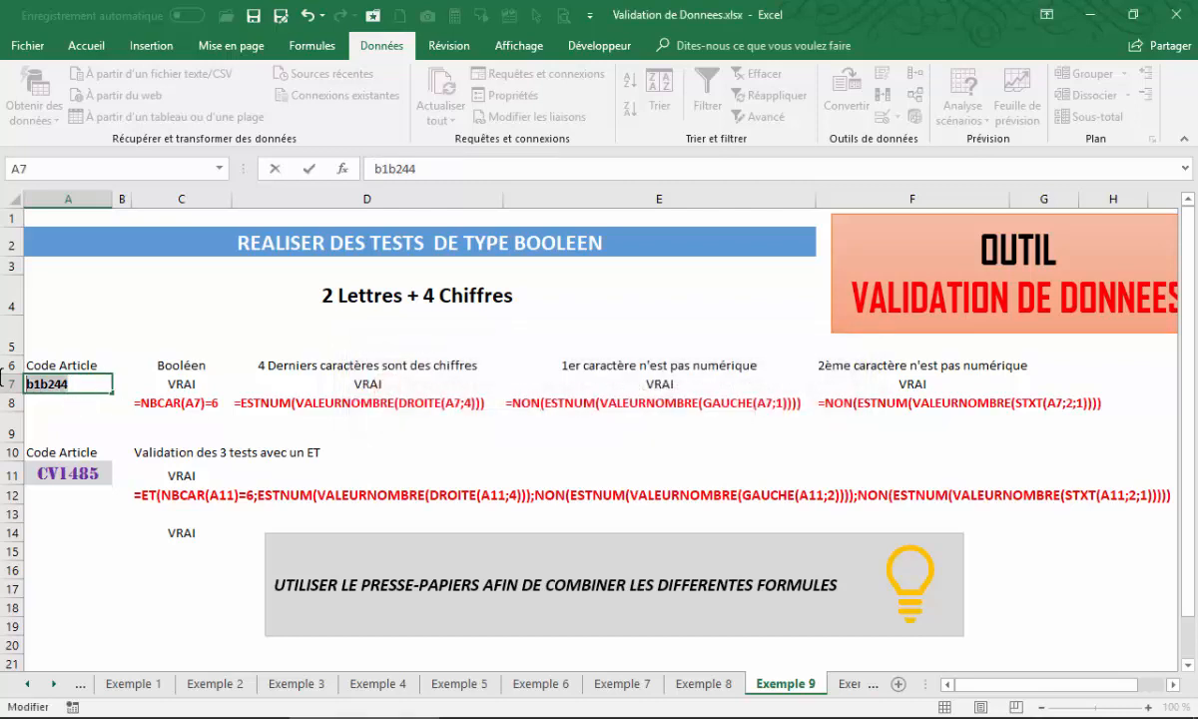
pyautogui.write('bb')
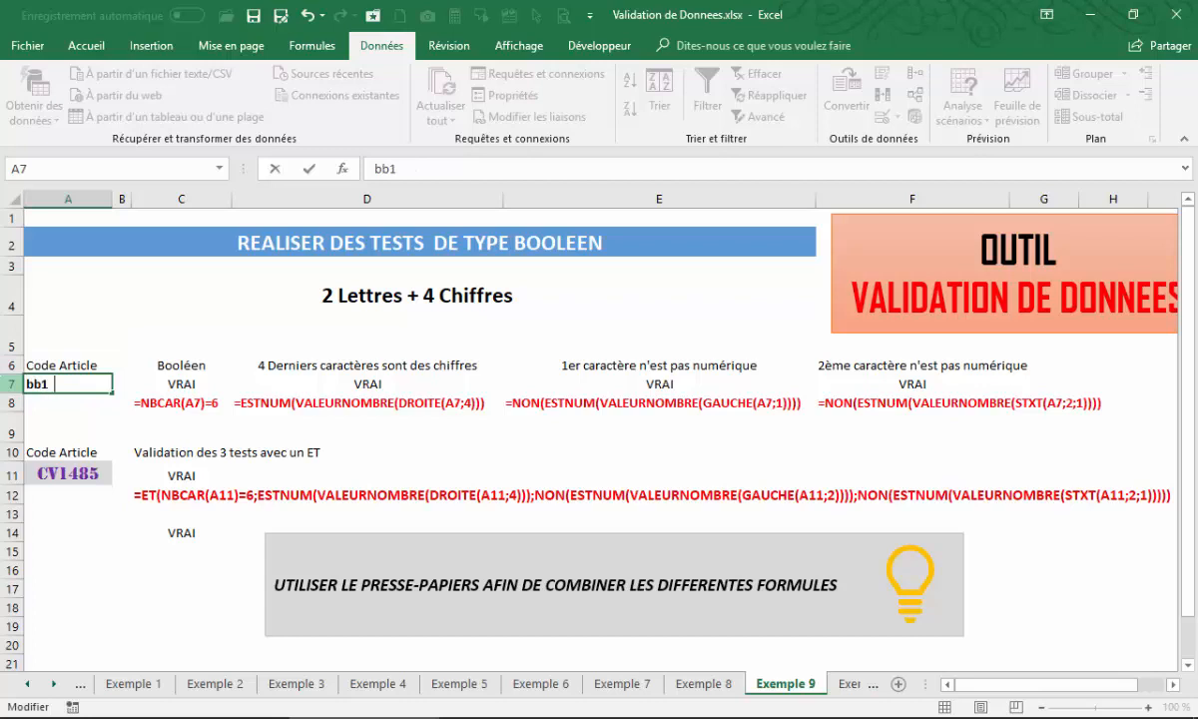
pyautogui.press('Return')
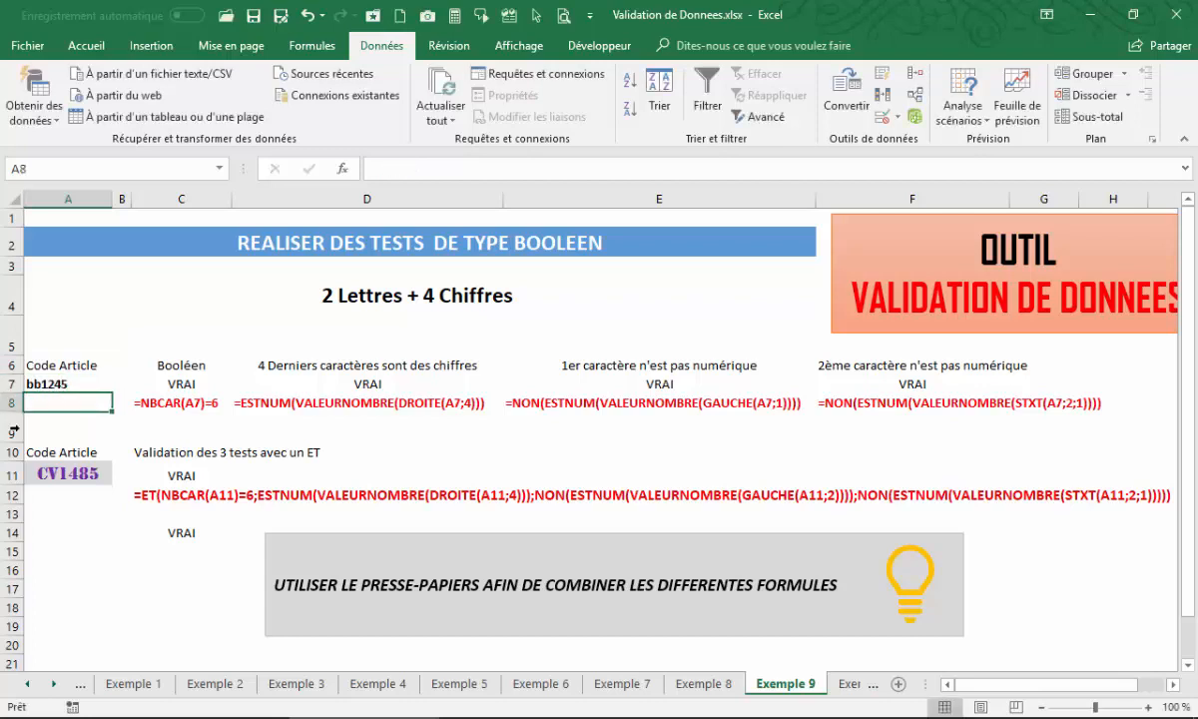
# Step: Compare article code cell A7 with the formatted cell A11 and its input message
pyautogui.click(50, 381)
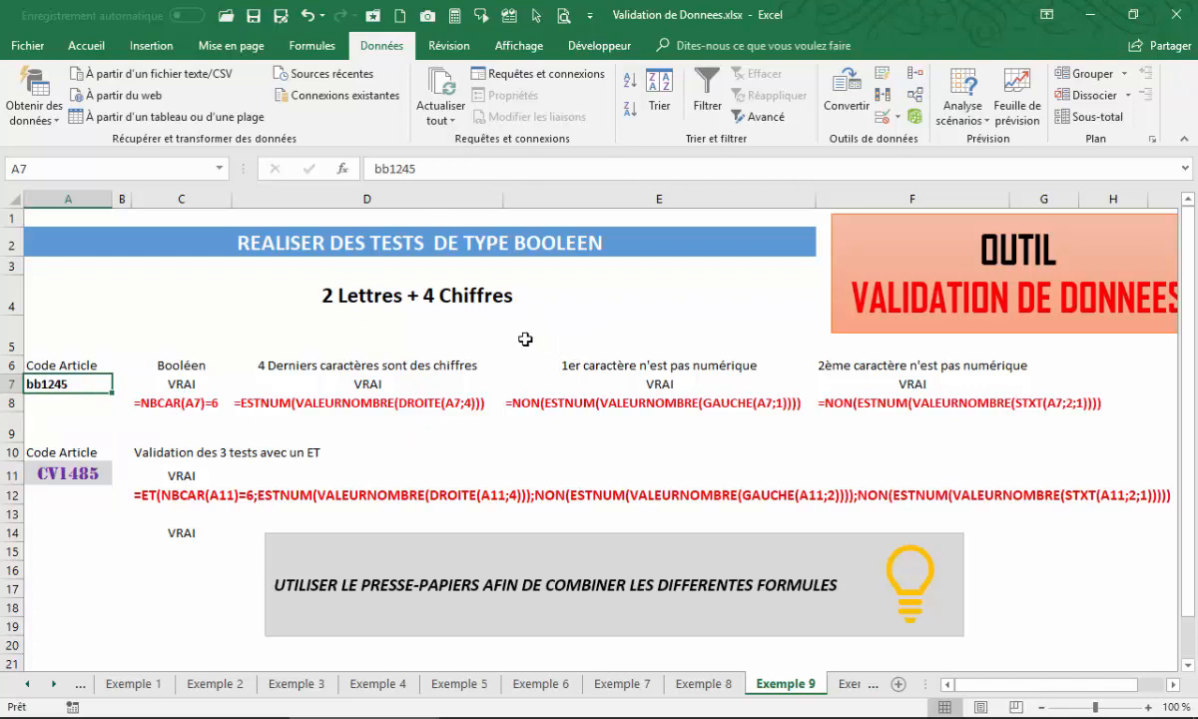
pyautogui.click(72, 469)
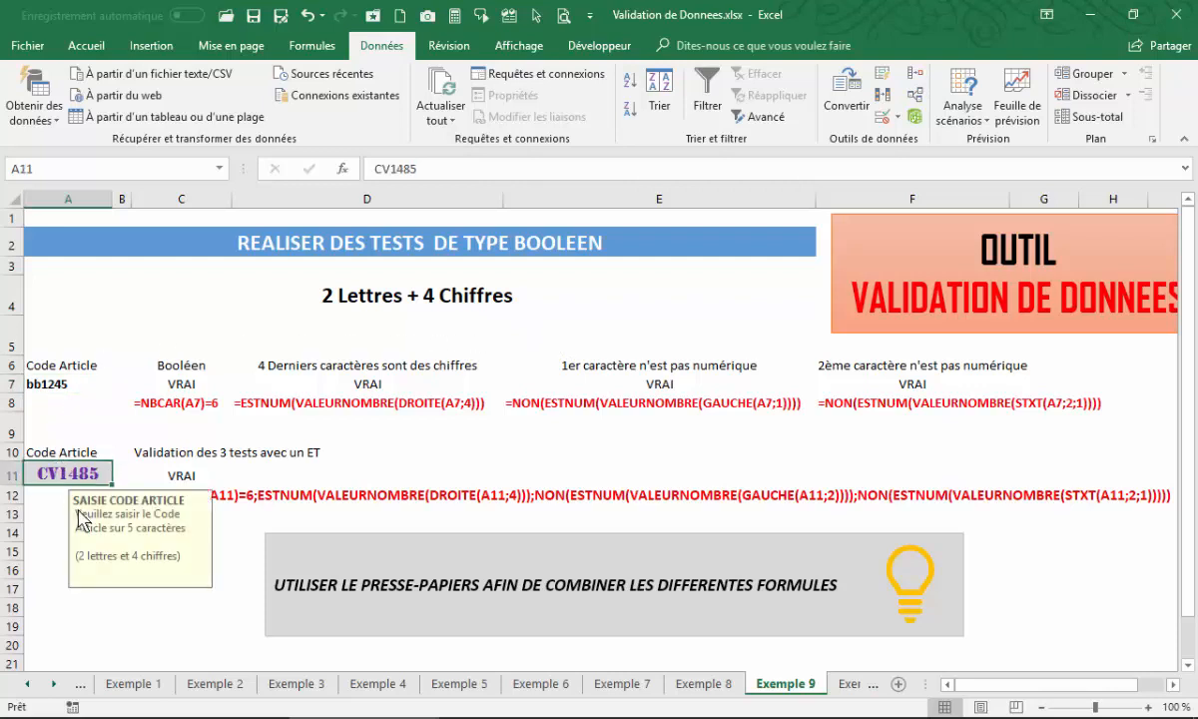
pyautogui.click(56, 384)
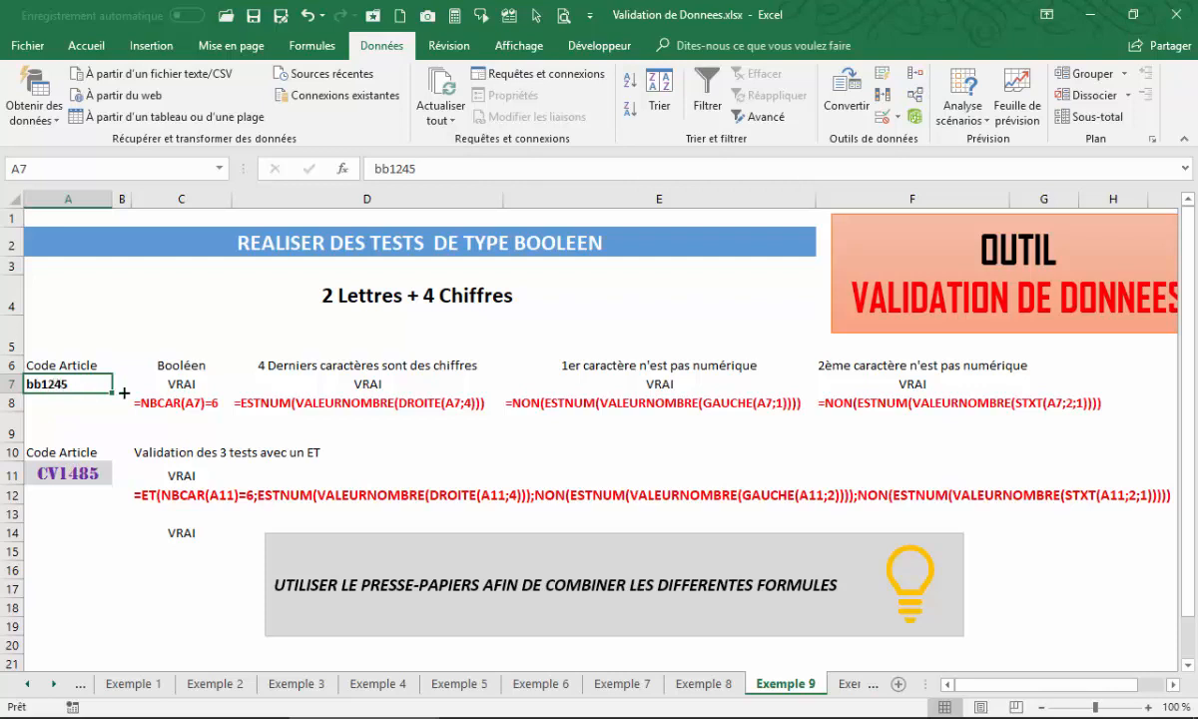
pyautogui.click(88, 469)
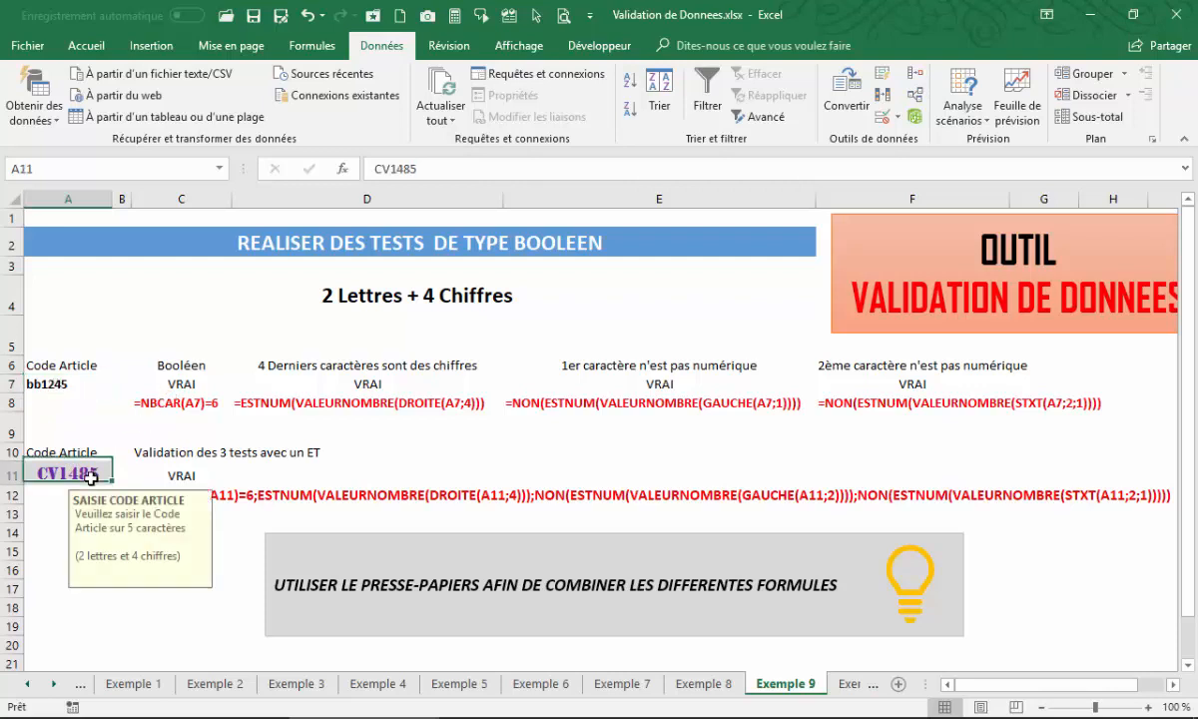
pyautogui.click(40, 380)
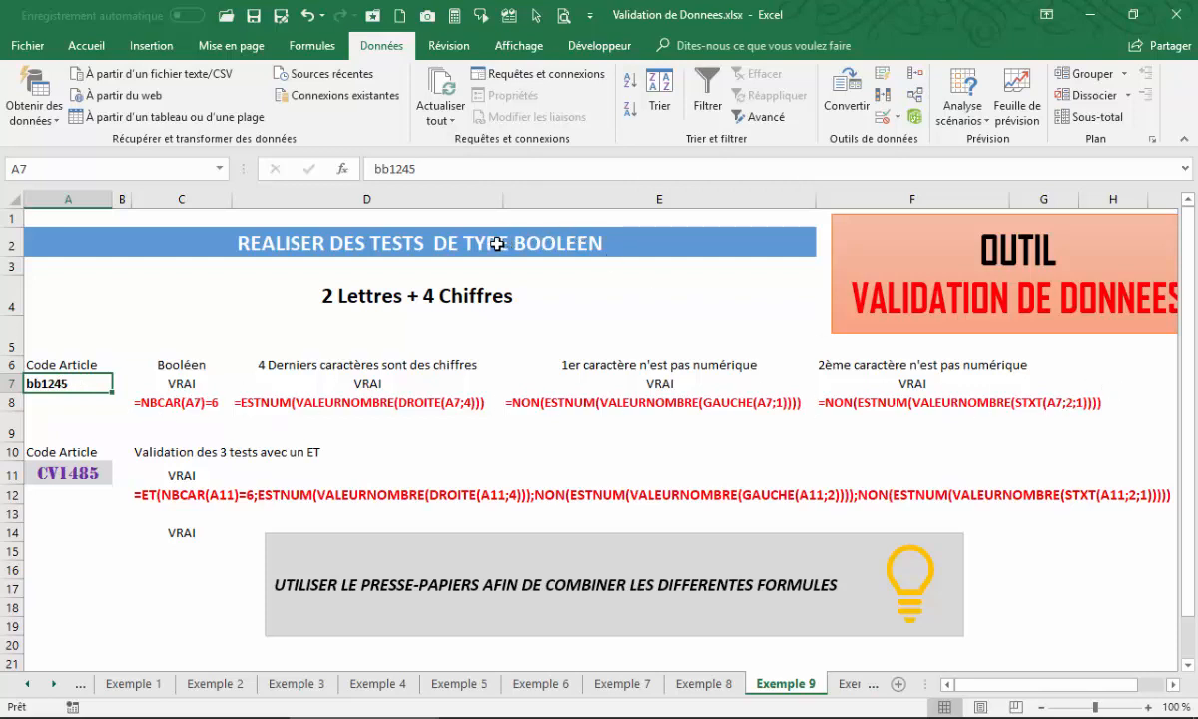
# Step: Look up the functions suggested for =est in C17, and clear the entry
pyautogui.click(199, 597)
pyautogui.write('=est')
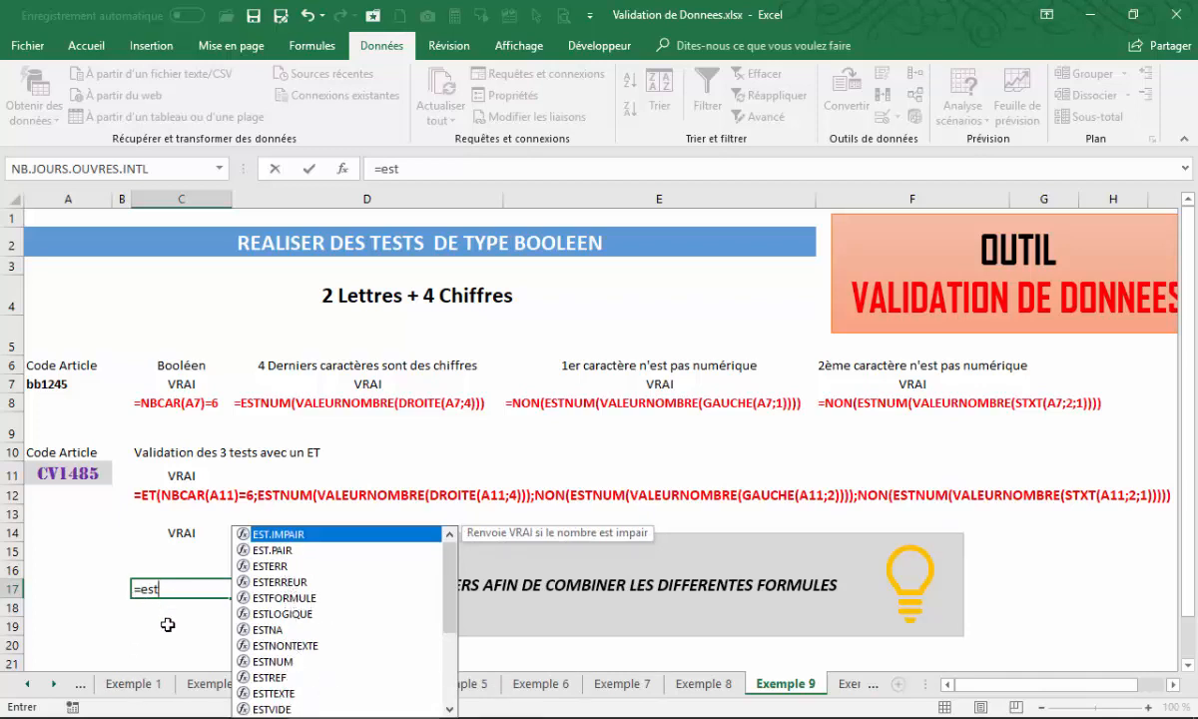
pyautogui.press('BackSpace')
pyautogui.press('BackSpace')
pyautogui.press('BackSpace')
pyautogui.press('BackSpace')
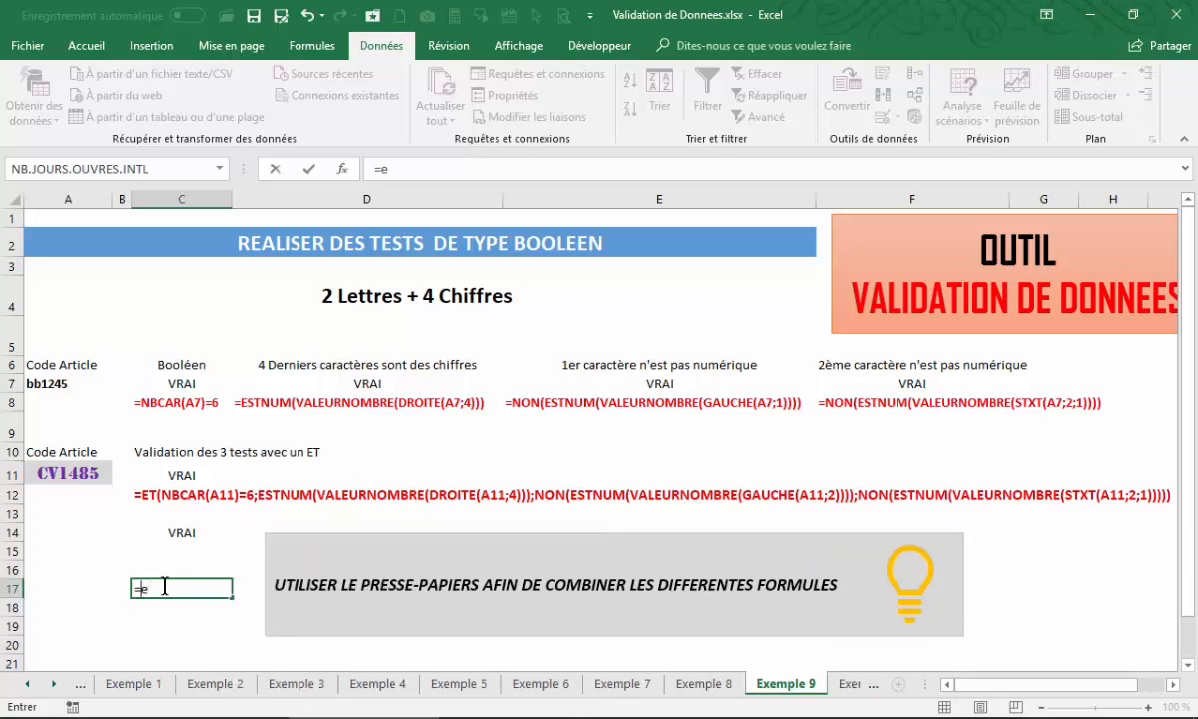
pyautogui.press('Return')
# Step: Look up the description of the NON function by starting =non in C17, and clear the entry
pyautogui.click(159, 584)
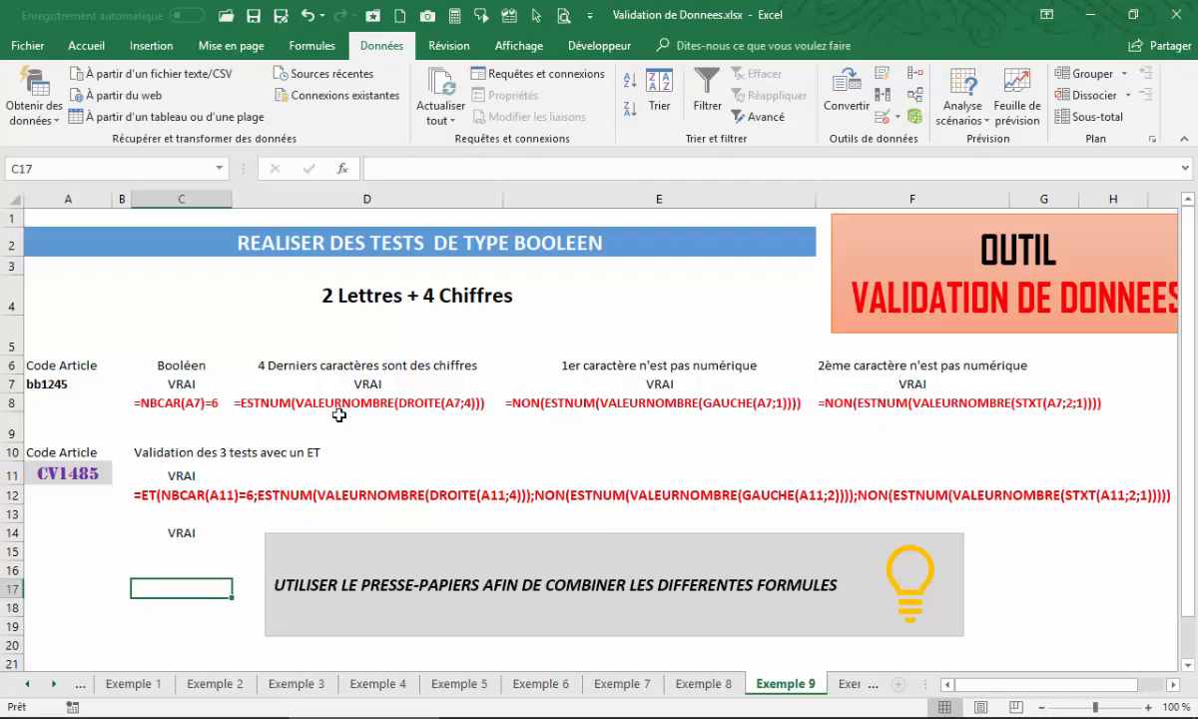
pyautogui.write('=non')
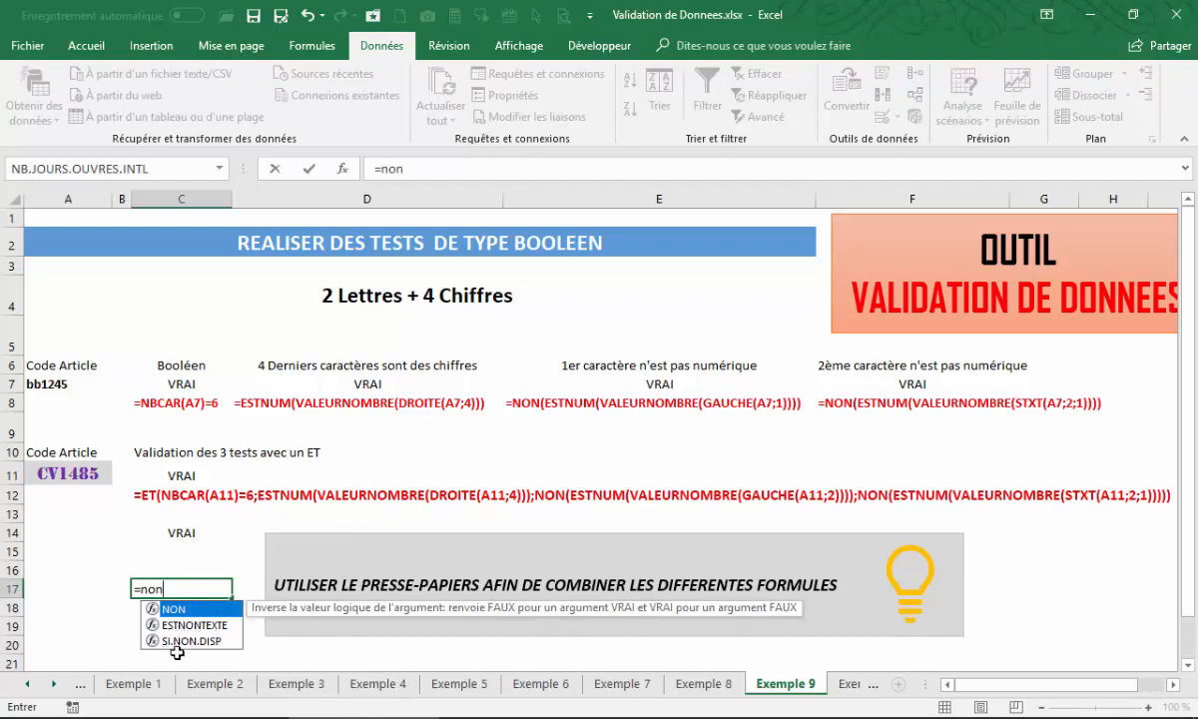
pyautogui.press('BackSpace')
pyautogui.press('BackSpace')
pyautogui.press('BackSpace')
pyautogui.press('BackSpace')
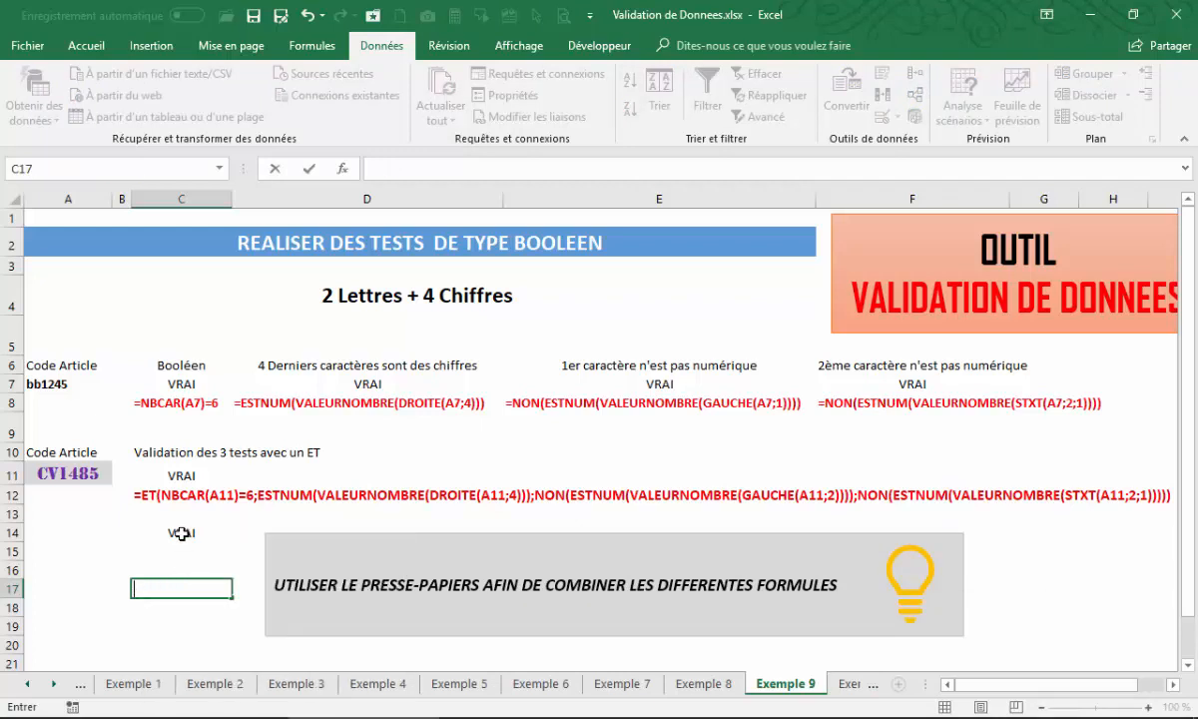
pyautogui.press('Return')
pyautogui.click(145, 566)
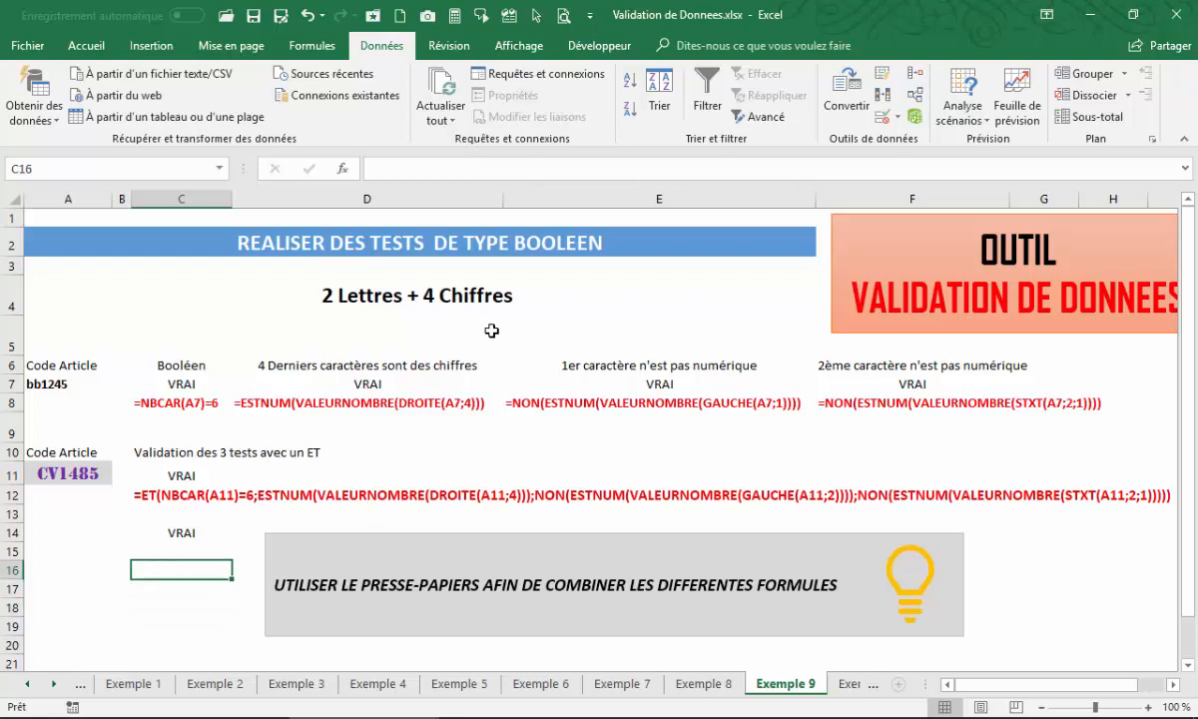
pyautogui.click(373, 289)
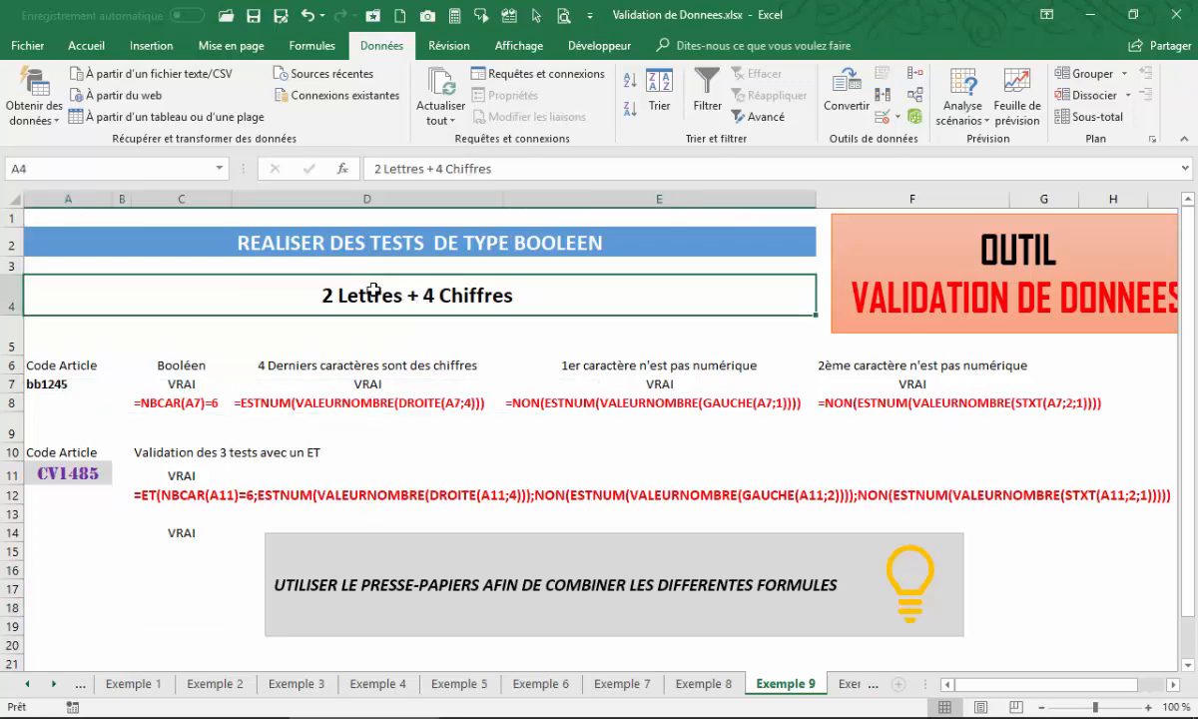